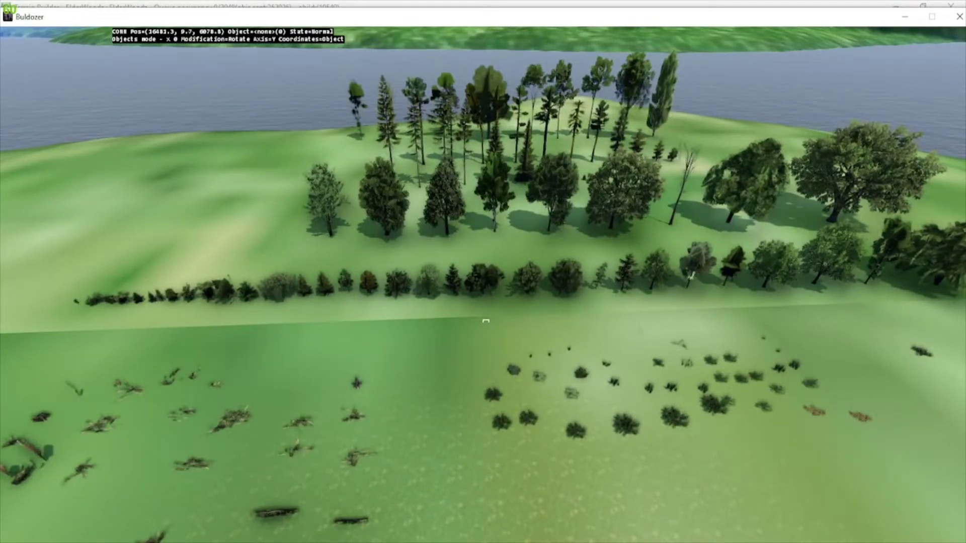
Fly the Buldozer preview back, around and toward the hillside trees.
key(s)
key(d)
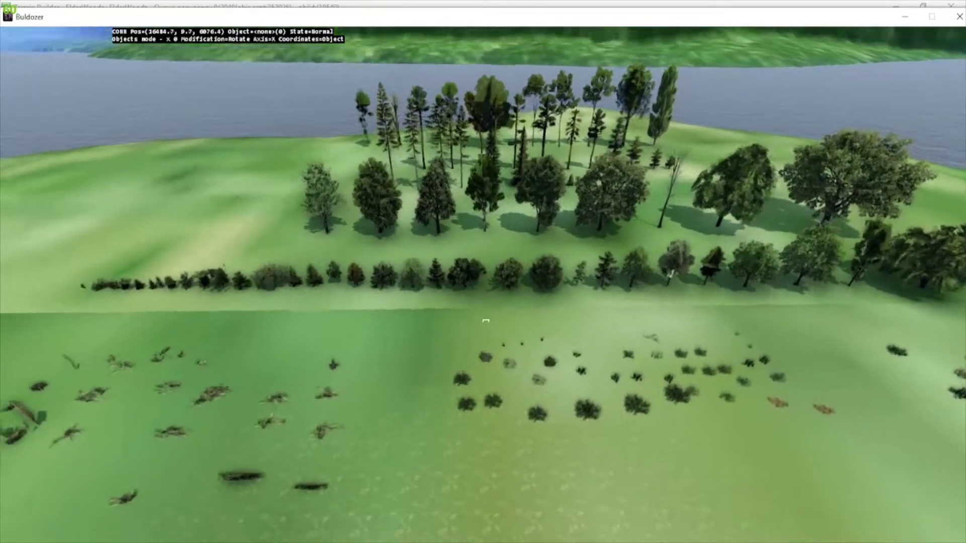
right_drag(485, 321, 486, 321)
key(w)
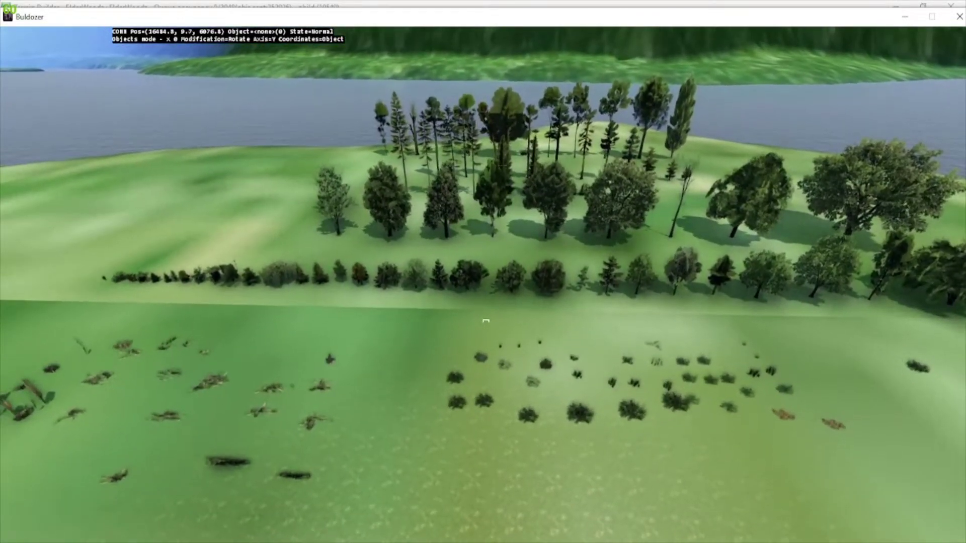
key(s)
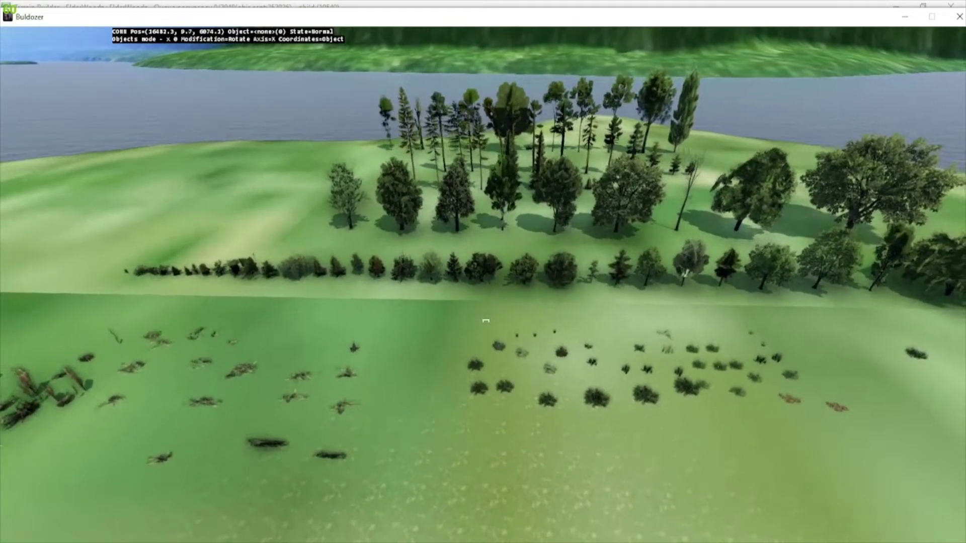
key(w)
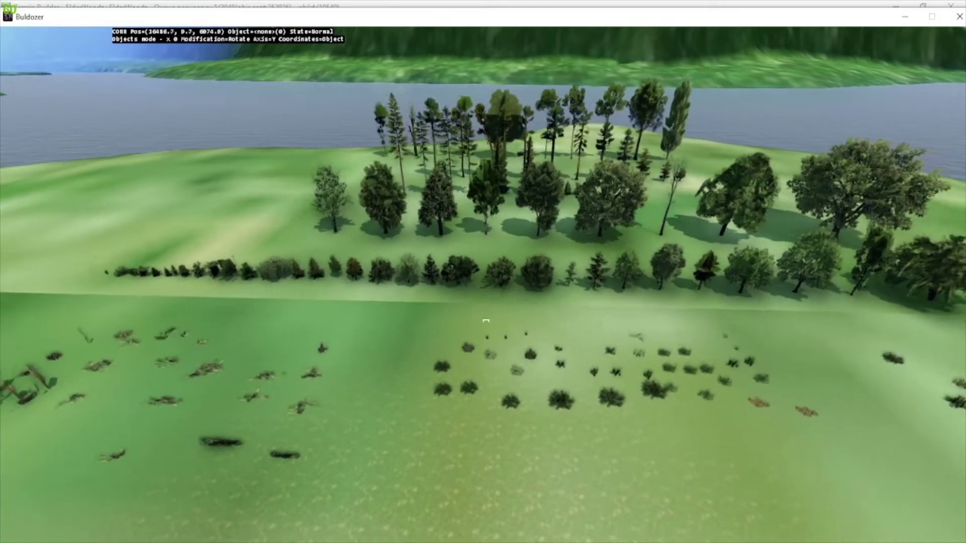
right_drag(485, 321, 486, 321)
Switch to Terrain Builder and scroll through the ElderWoodz tree library and map view.
key(alt+Tab)
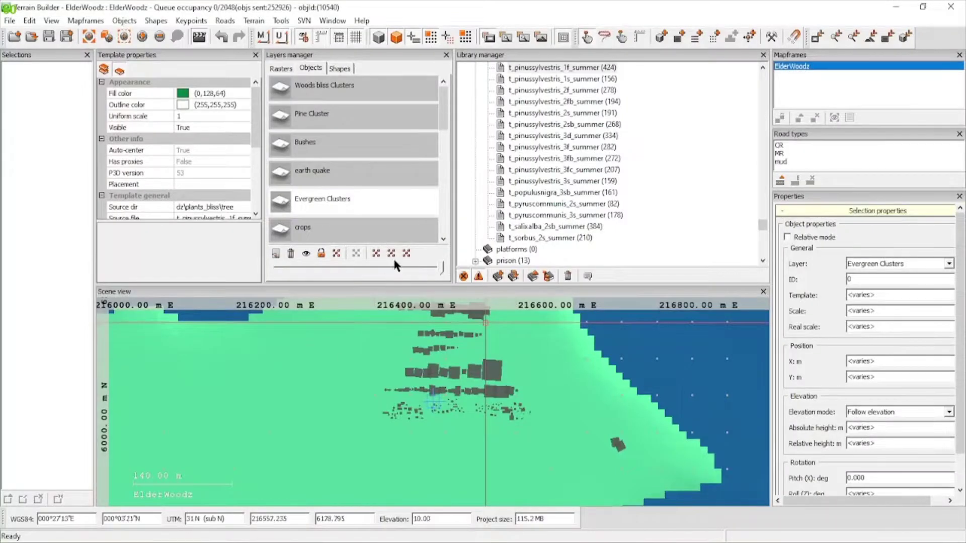
scroll(539, 184, up, 4)
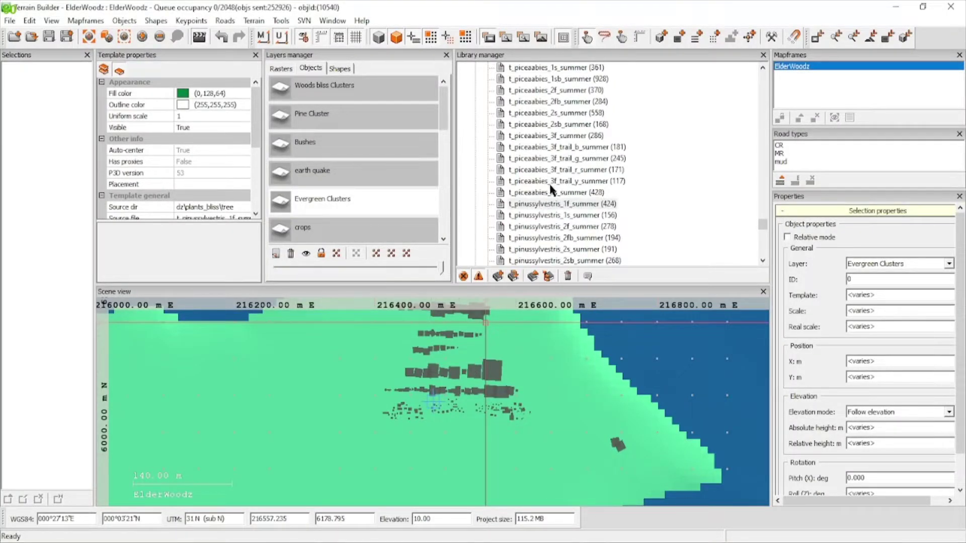
scroll(557, 196, down, 3)
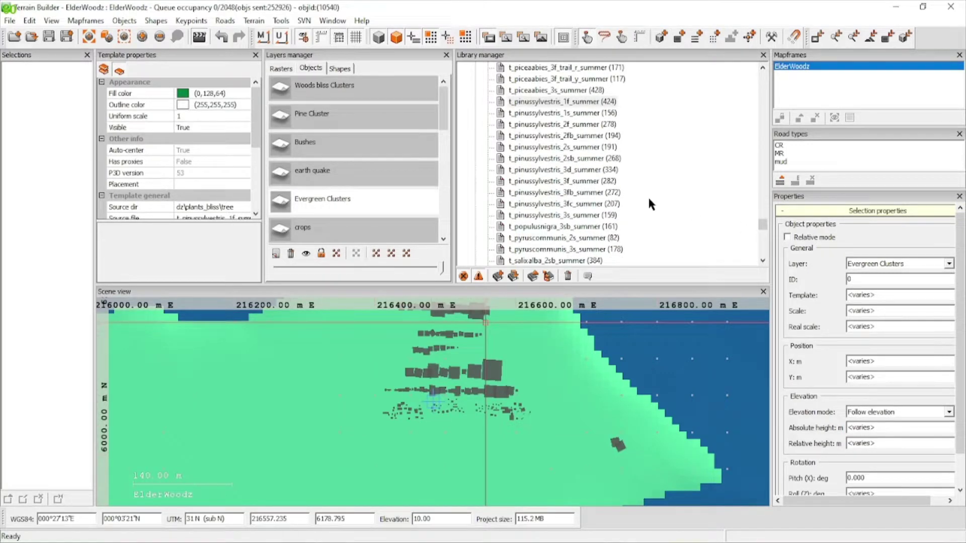
scroll(574, 185, up, 6)
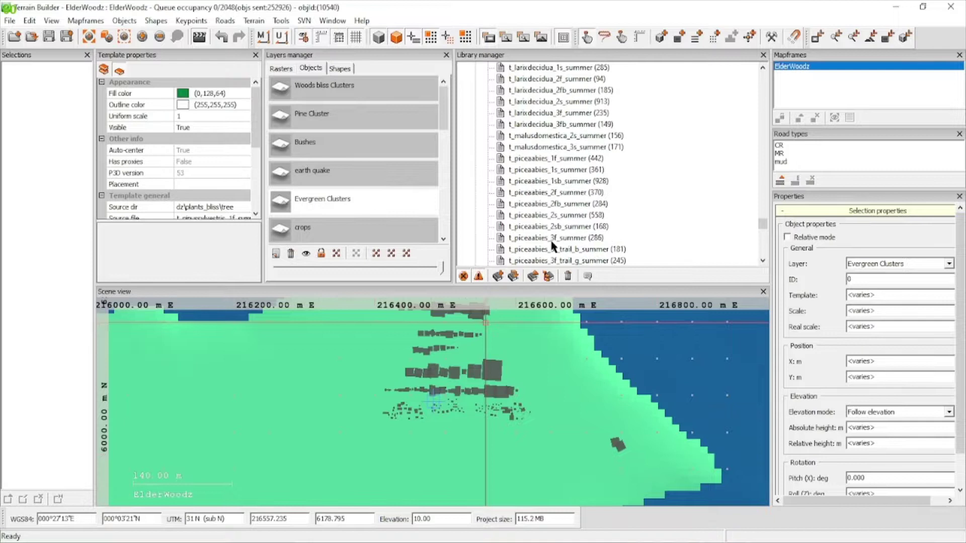
scroll(517, 391, down, 1)
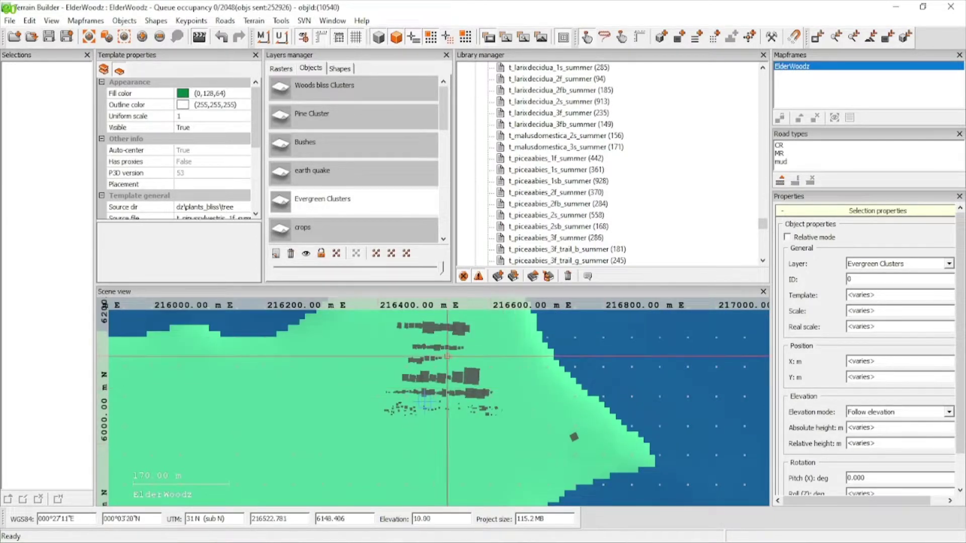
Back in Buldozer, fly over the sample tree rows and close in on the conifer group.
key(alt+Tab)
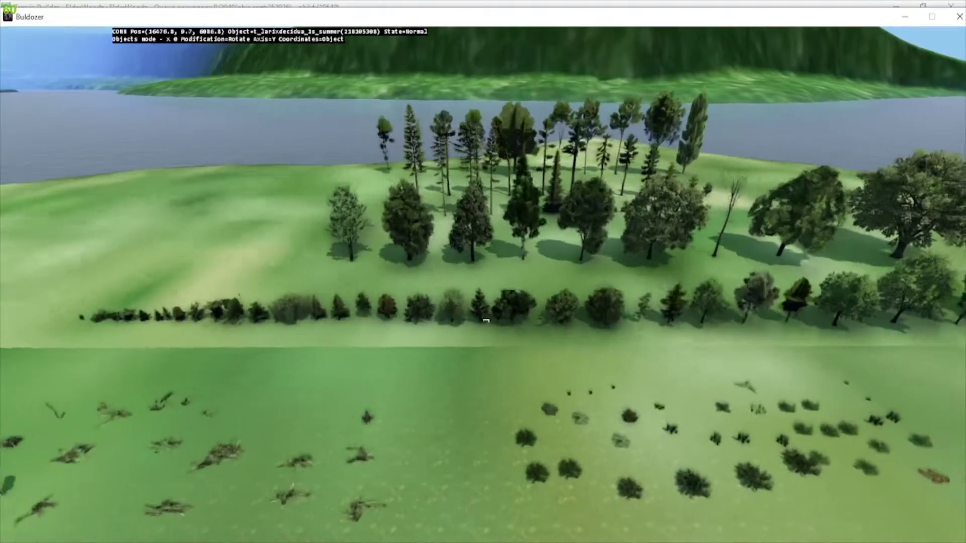
key(w)
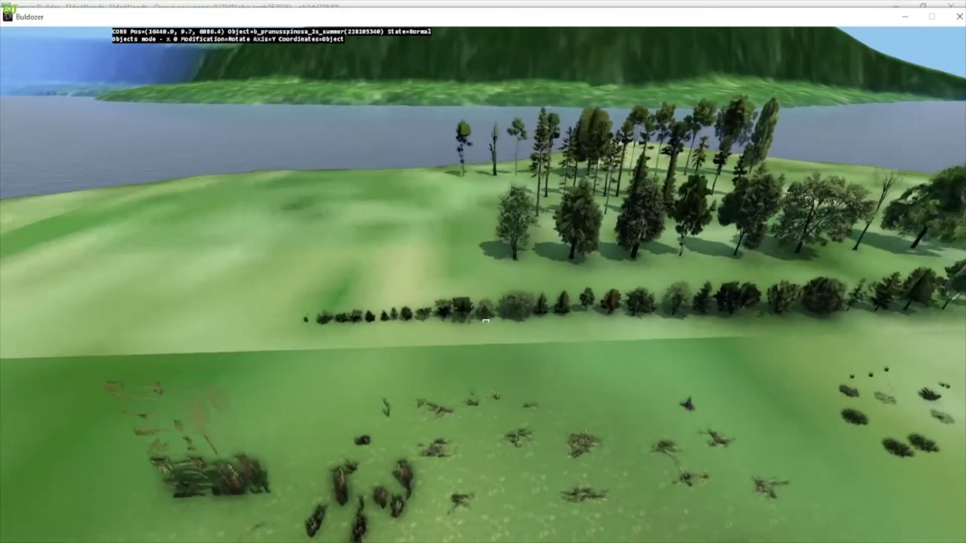
key(d)
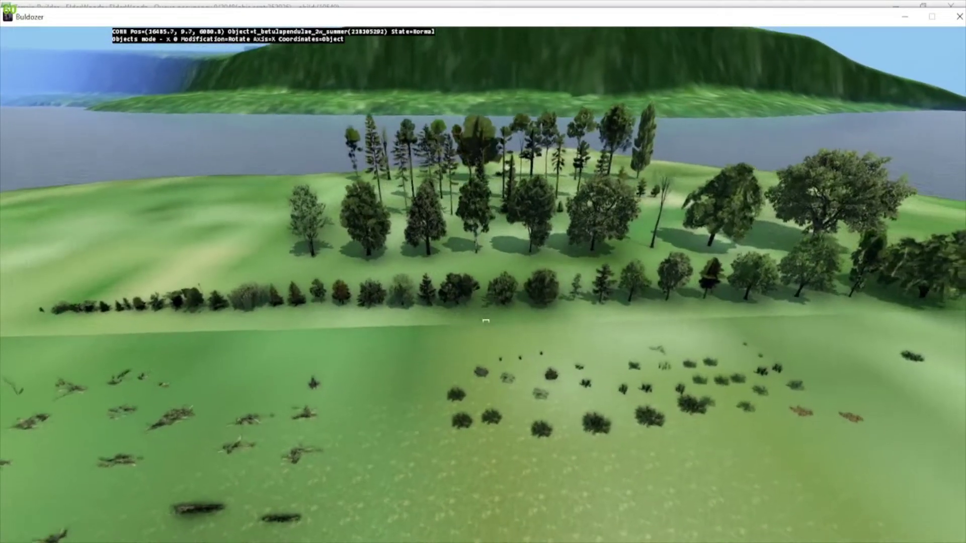
key(w)
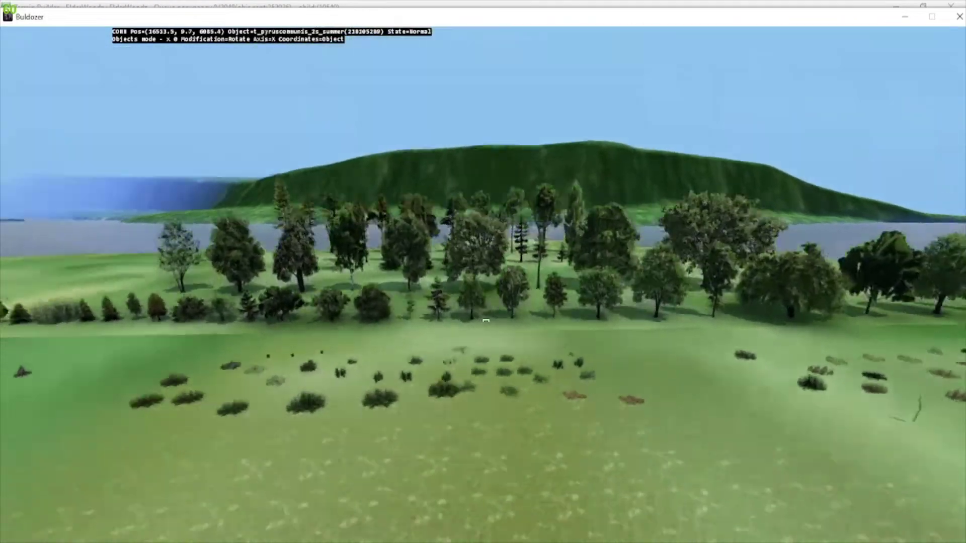
key(a)
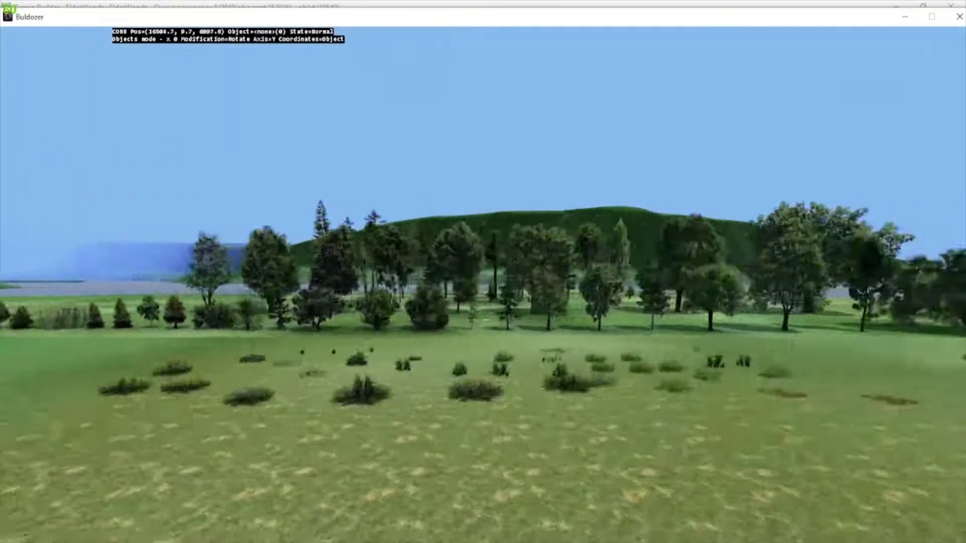
key(q)
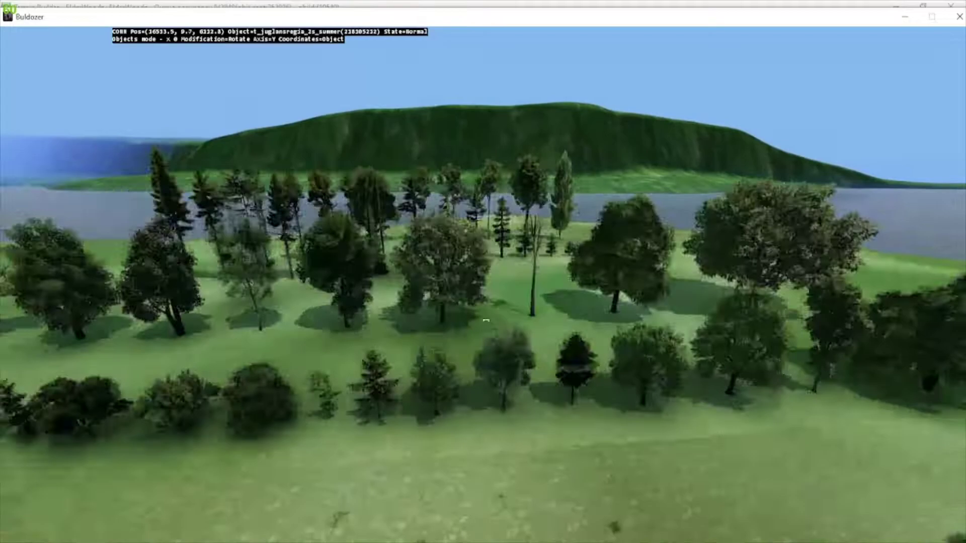
key(w)
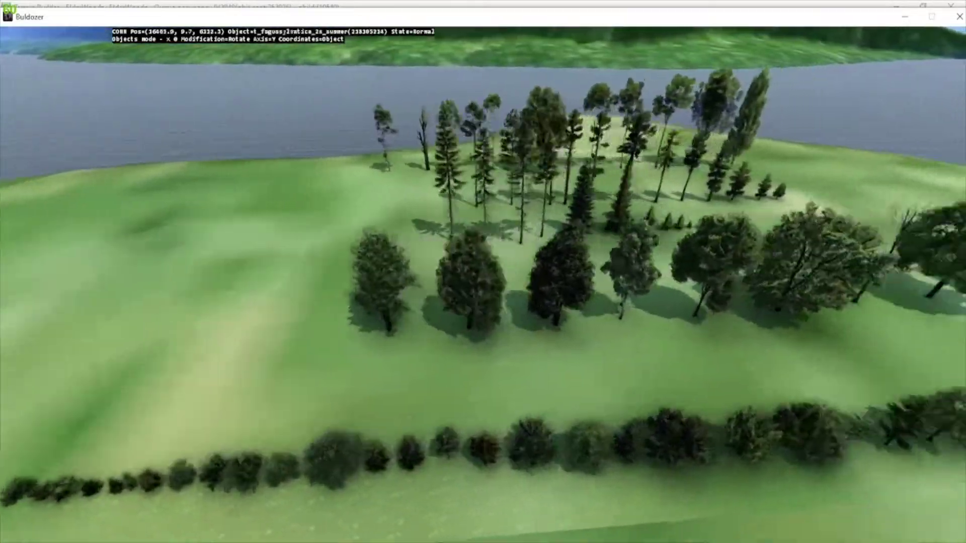
key(d)
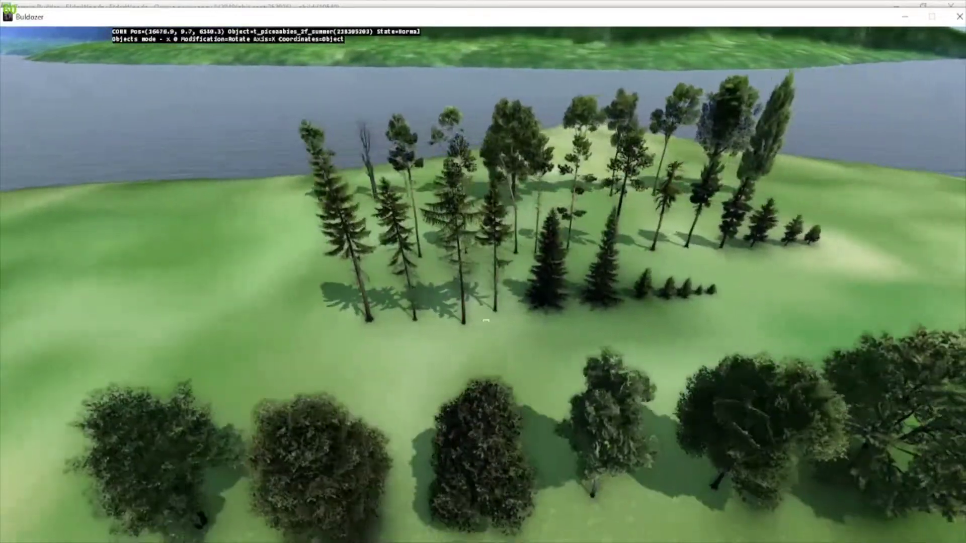
key(w)
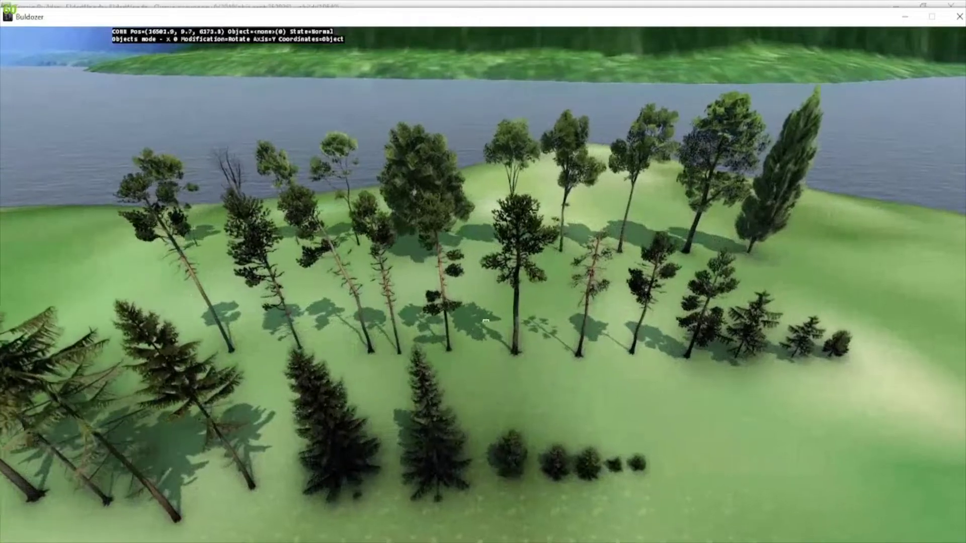
Back away from the conifers to see the far shore and hills, then approach again.
key(s)
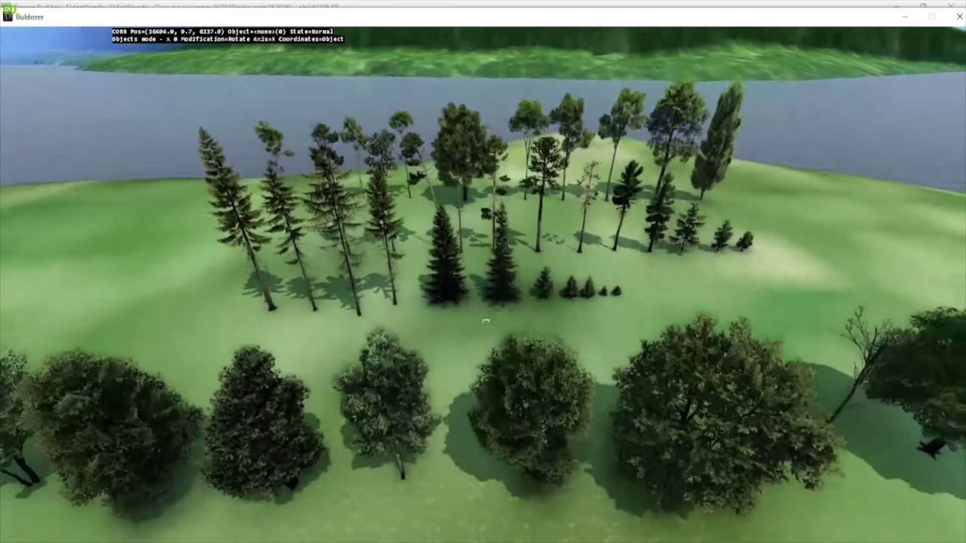
key(s)
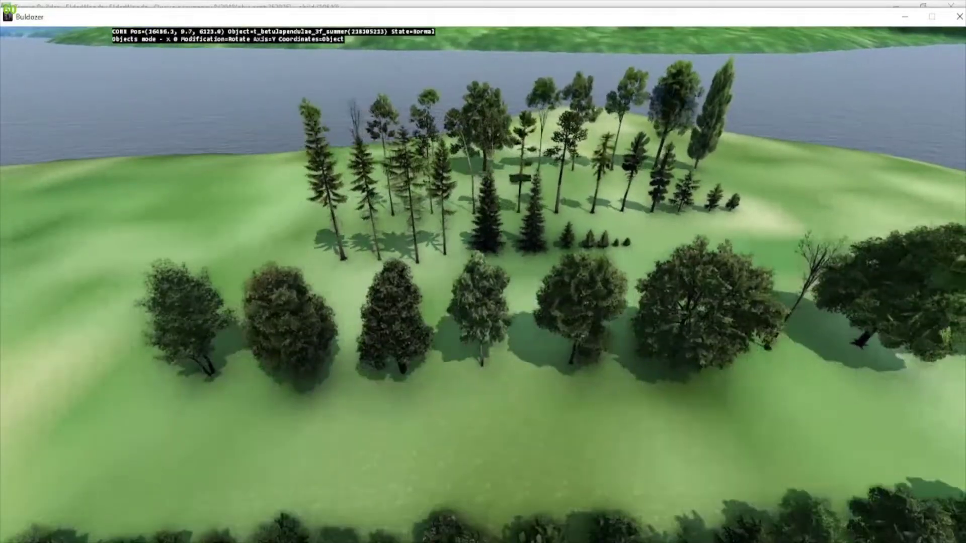
key(s)
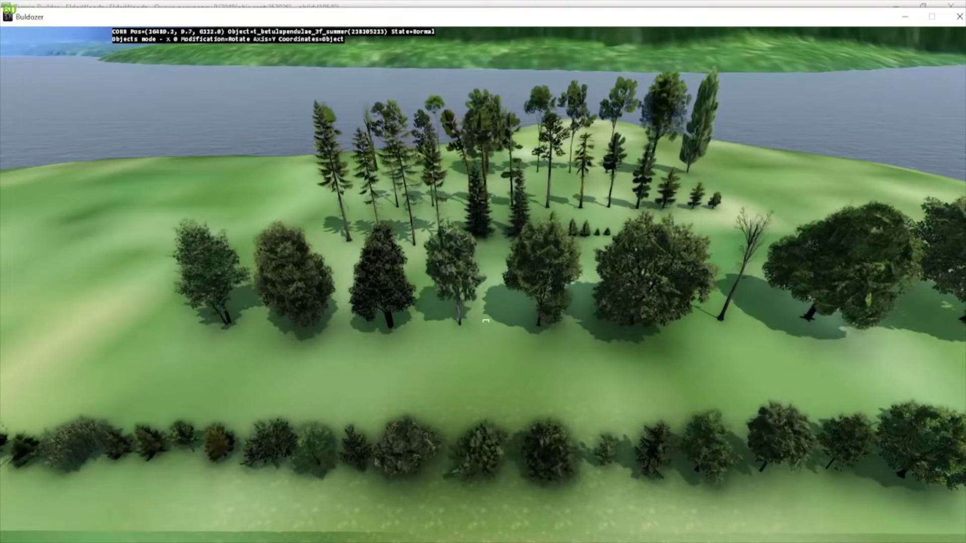
key(w)
key(s)
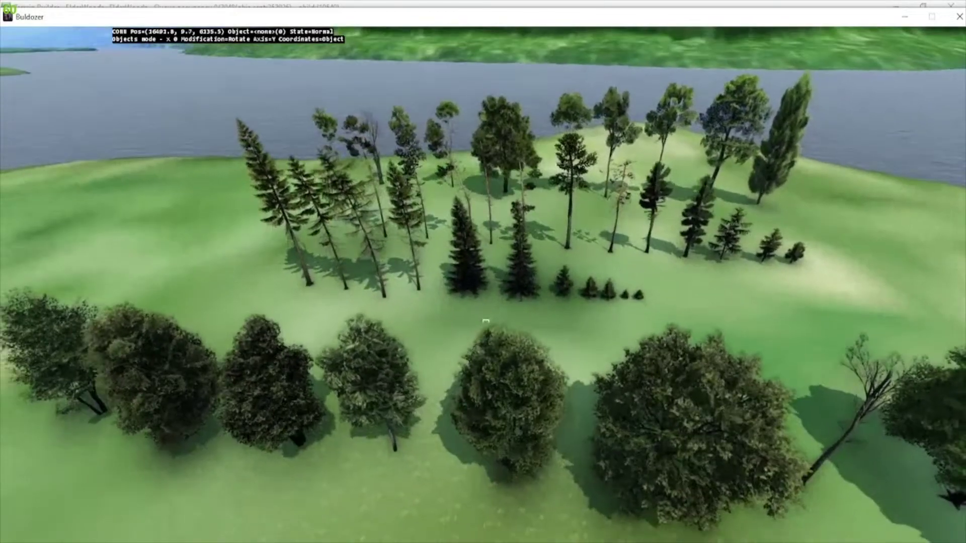
key(s)
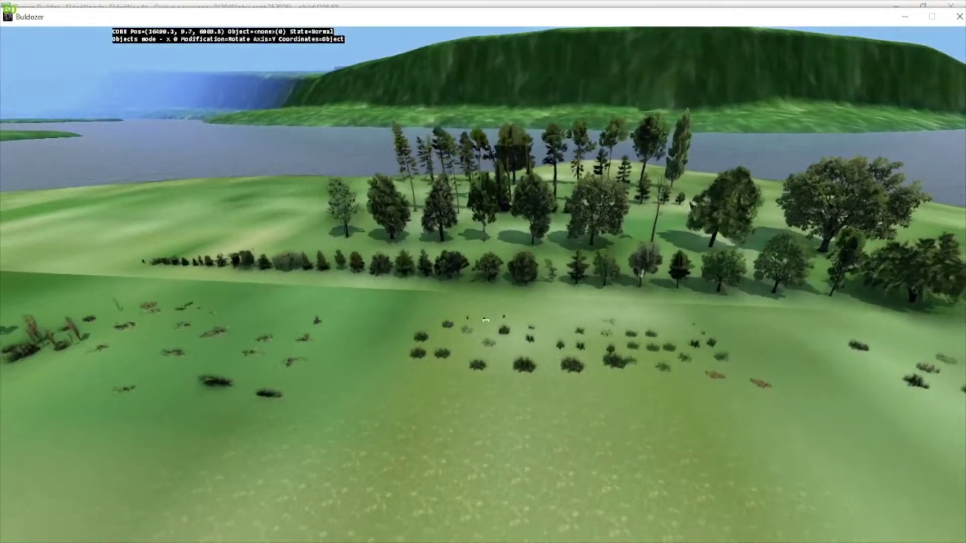
key(w)
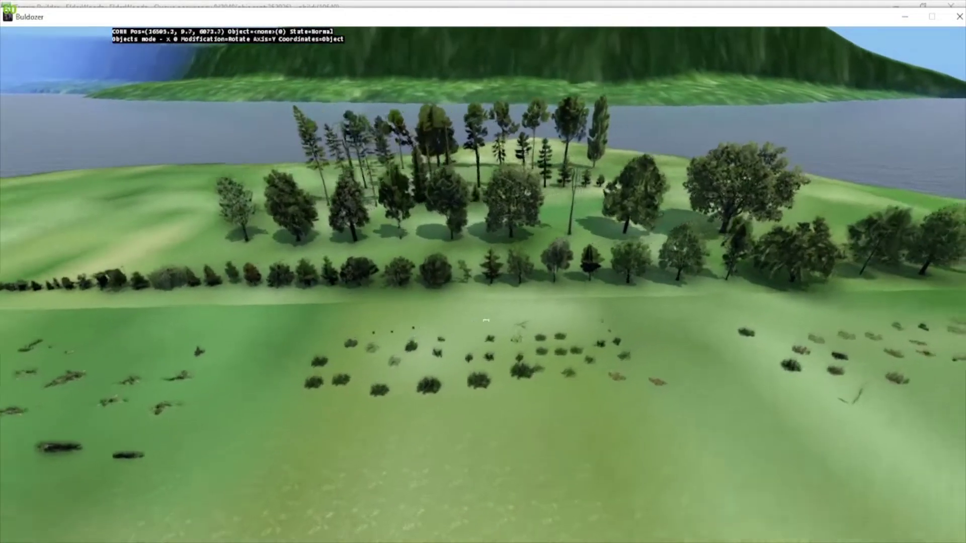
key(w)
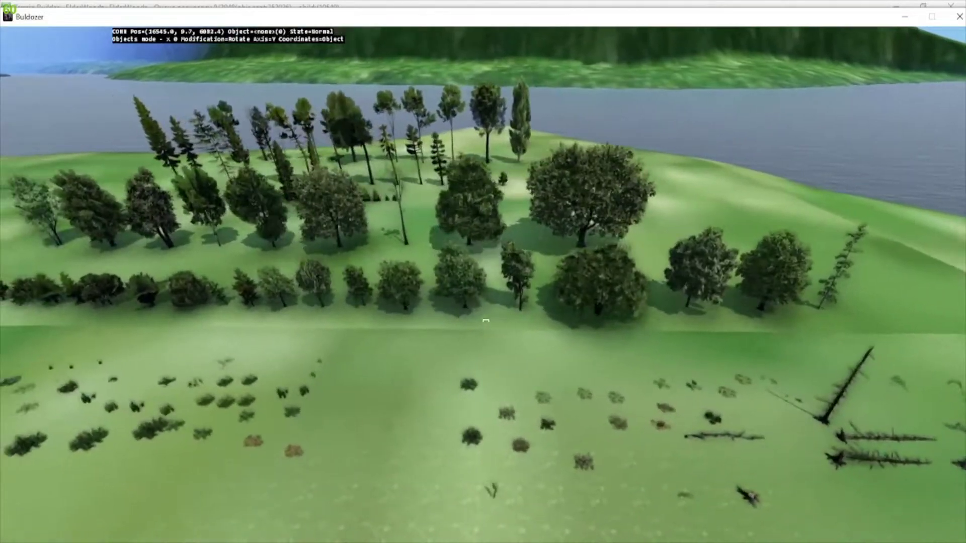
Sweep obliquely over the deciduous rows up close, then fly back away from the stand.
key(d)
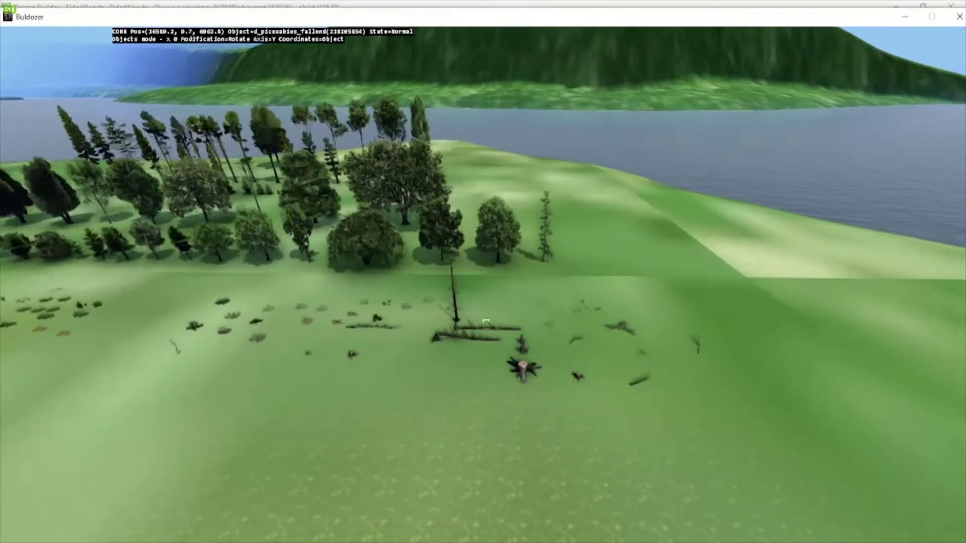
key(w)
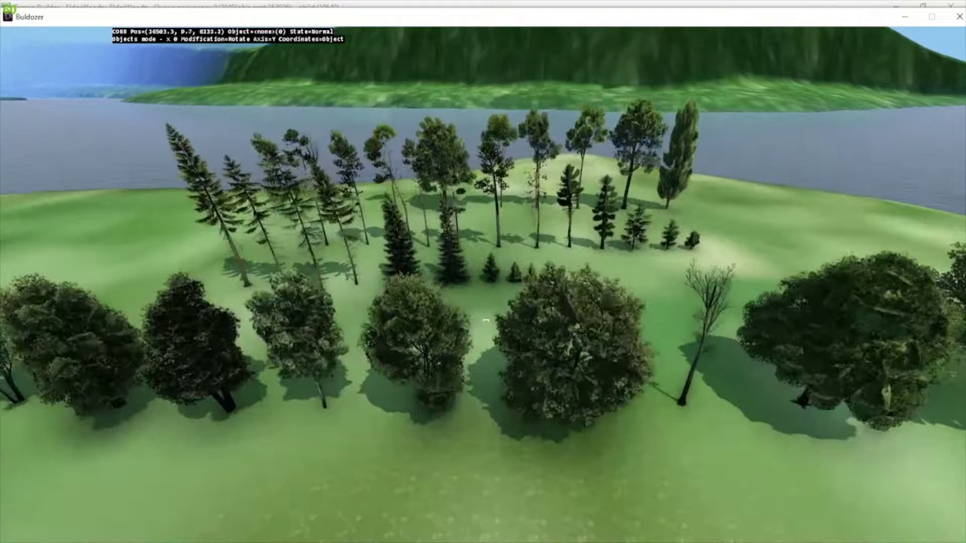
key(s)
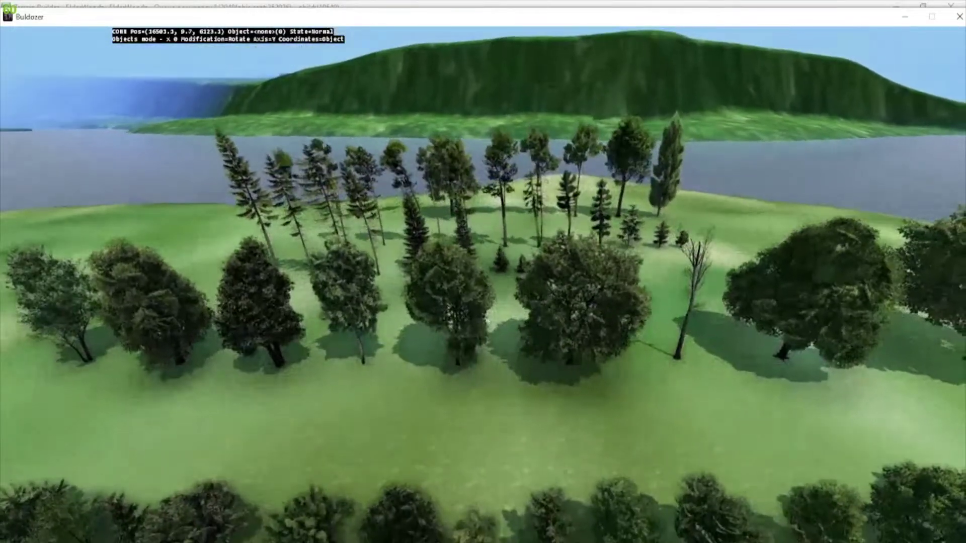
key(w)
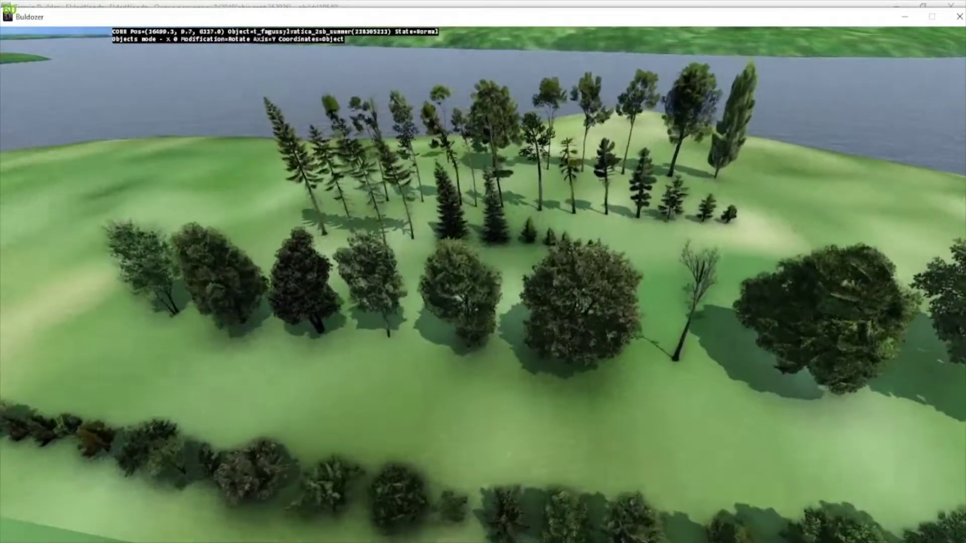
key(w)
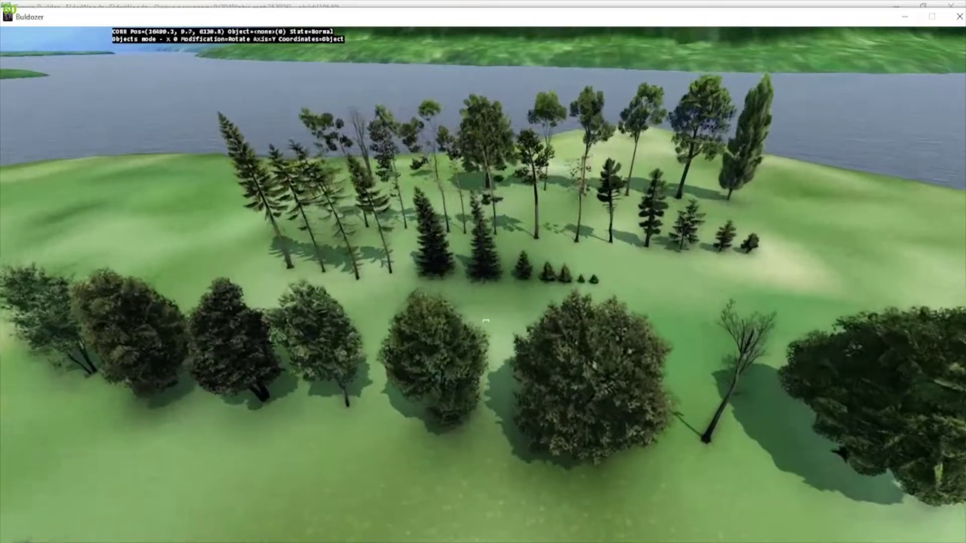
key(w)
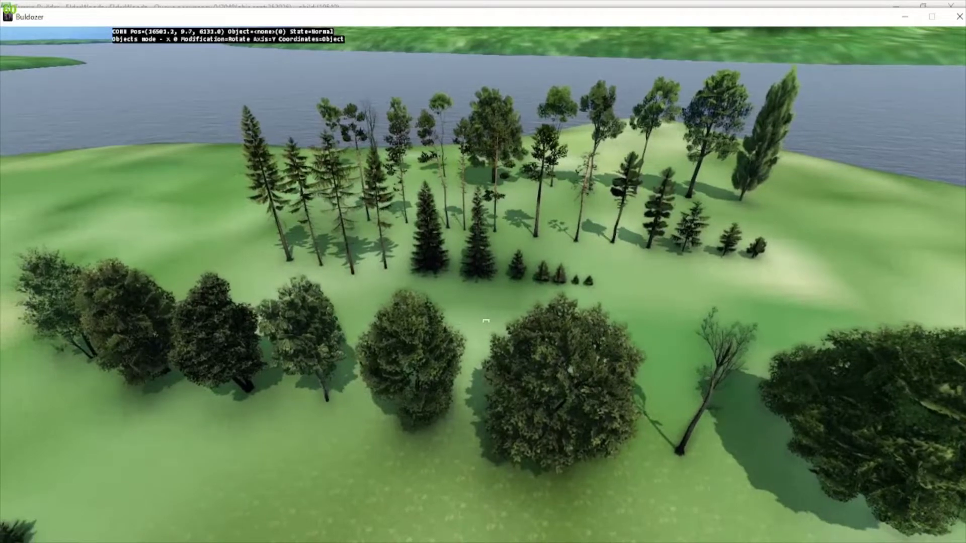
key(y)
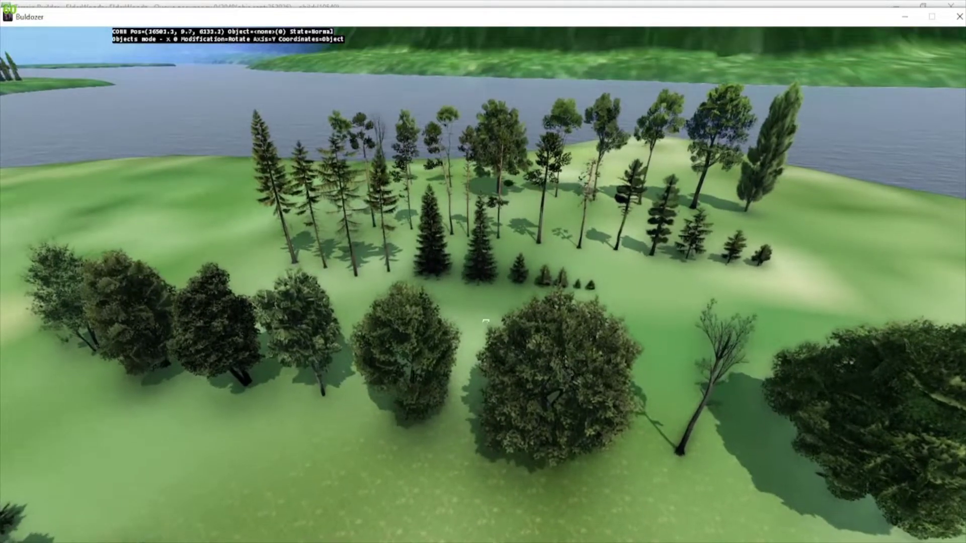
key(Down)
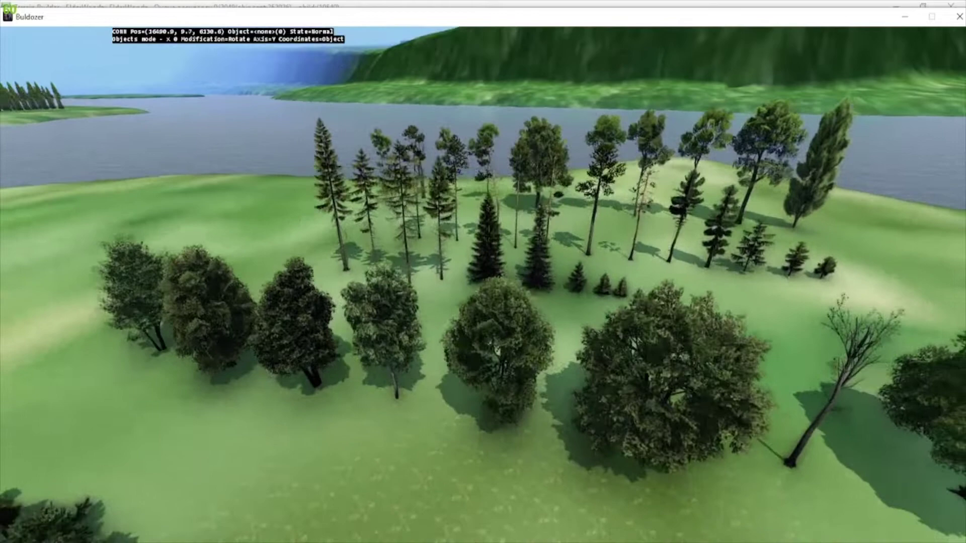
key(Down)
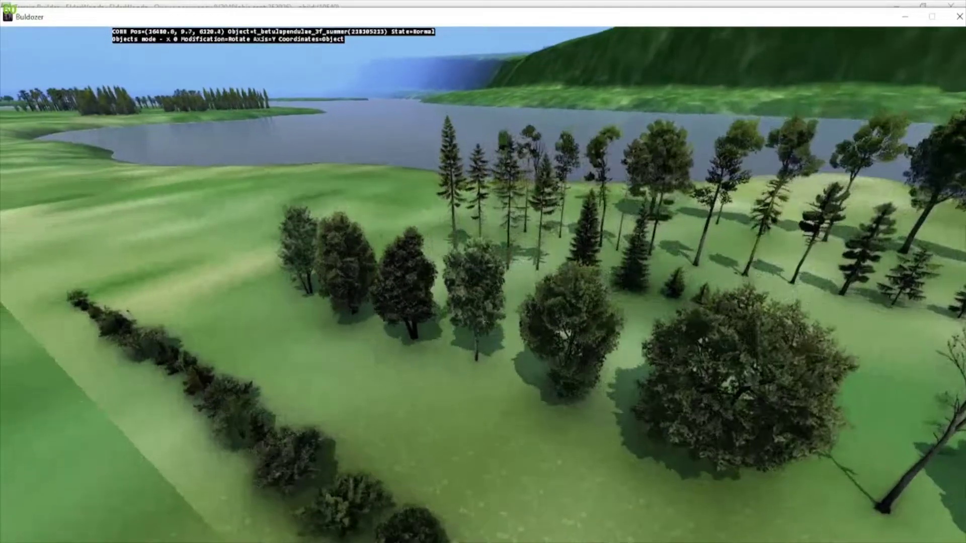
Head toward the lake, centre a placed spruce stand and drop to ground level in it.
key(Left)
key(Left)
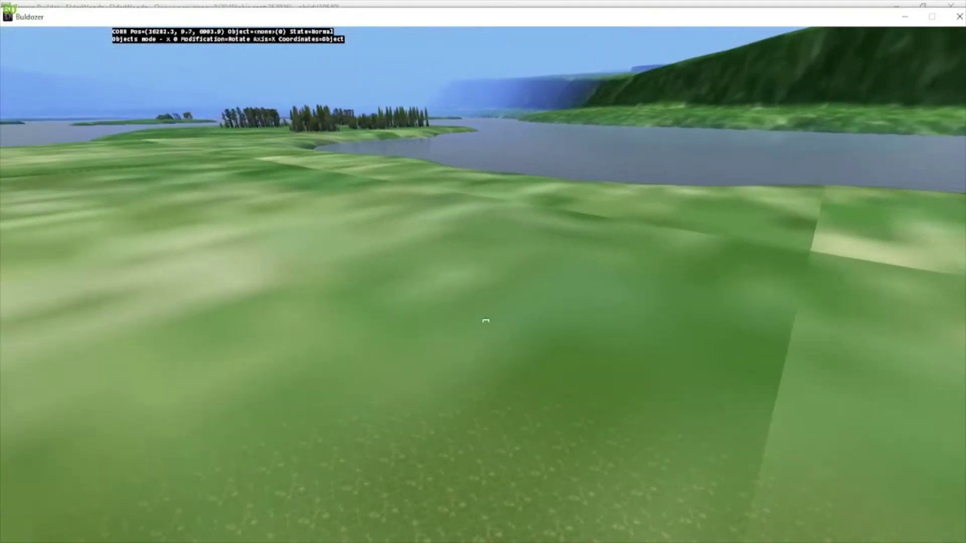
key(Up)
key(Right)
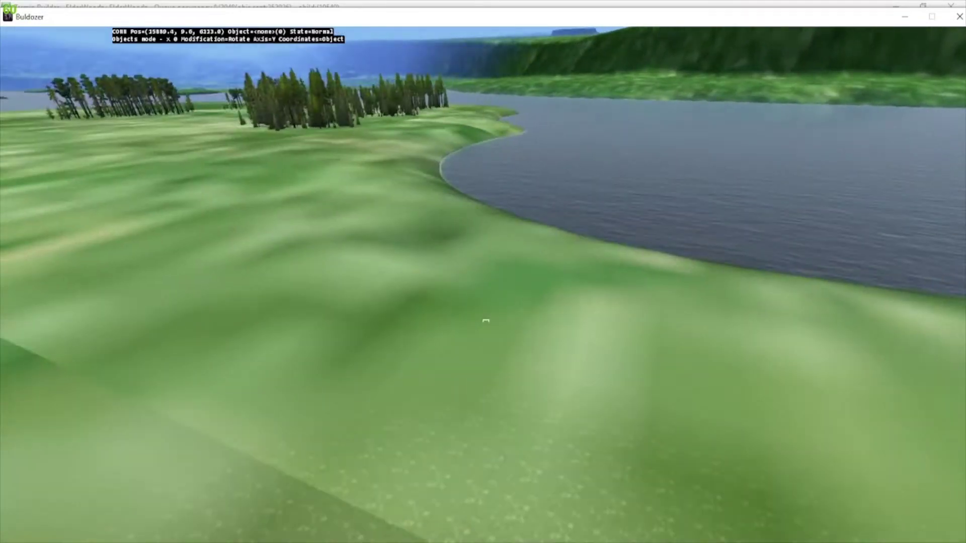
key(Up)
key(Left)
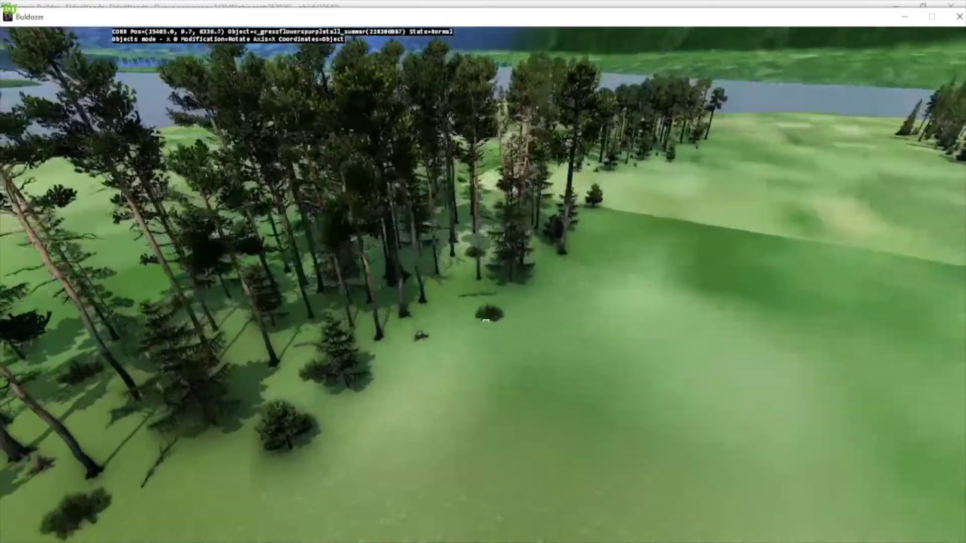
key(Left)
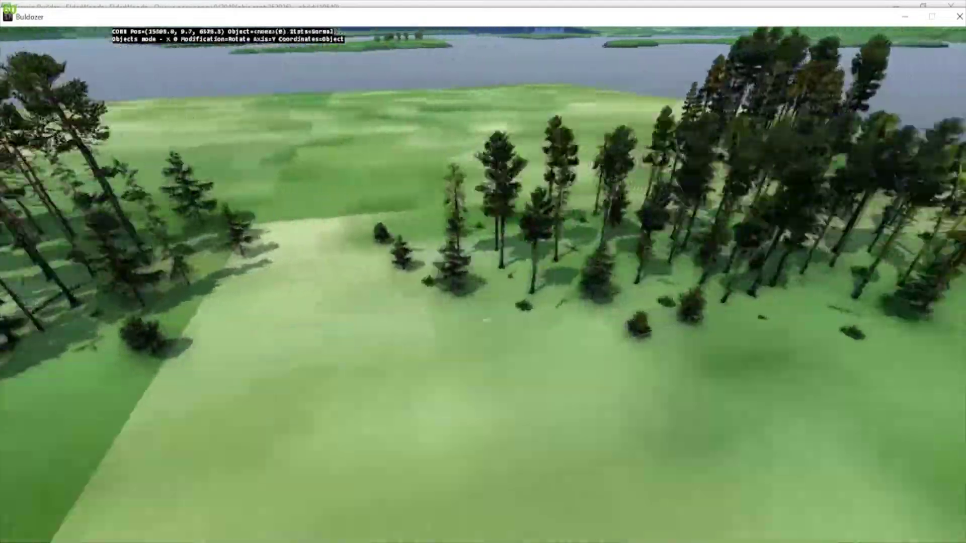
key(Up)
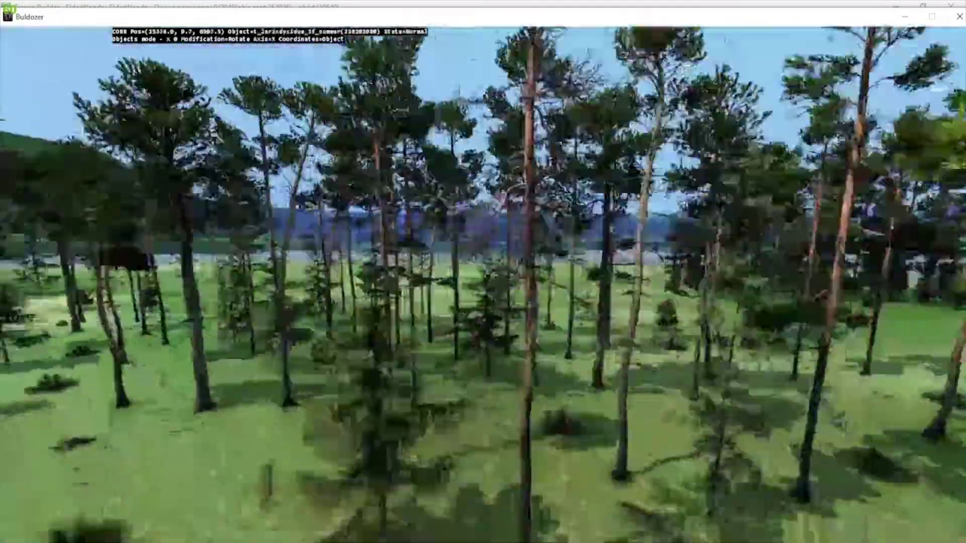
Pass back and forth through the spruce stands, then fly on through to the lakeshore.
key(Down)
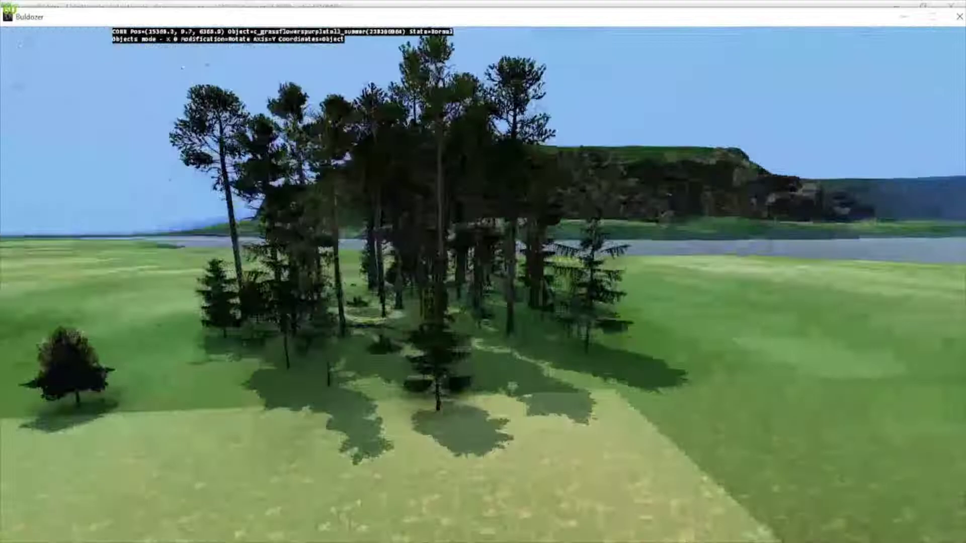
key(Up)
key(Down)
key(Up)
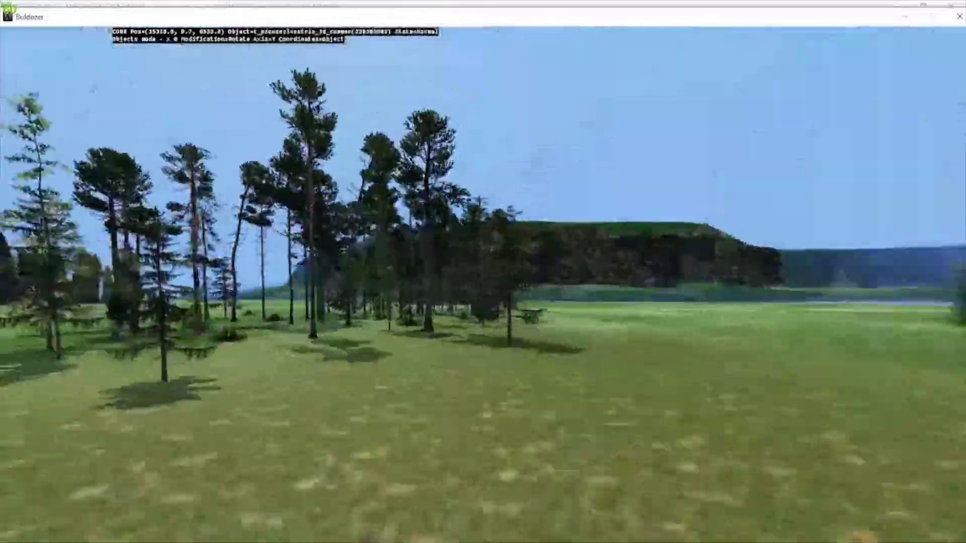
key(Up)
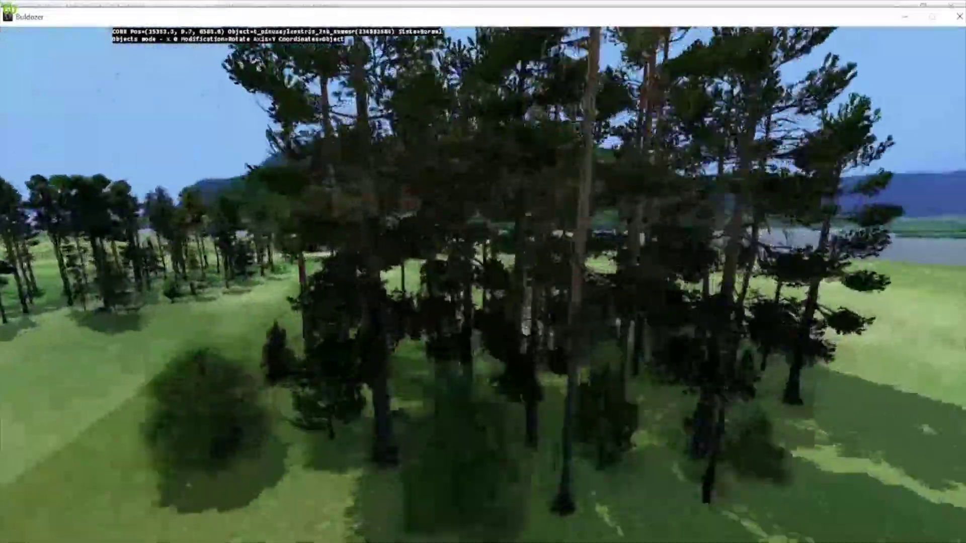
key(Up)
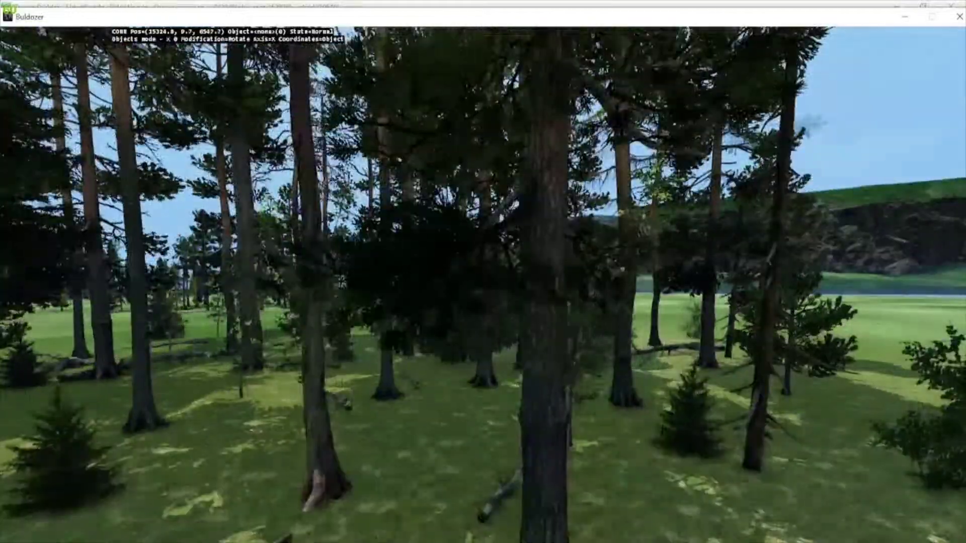
key(Down)
key(Down)
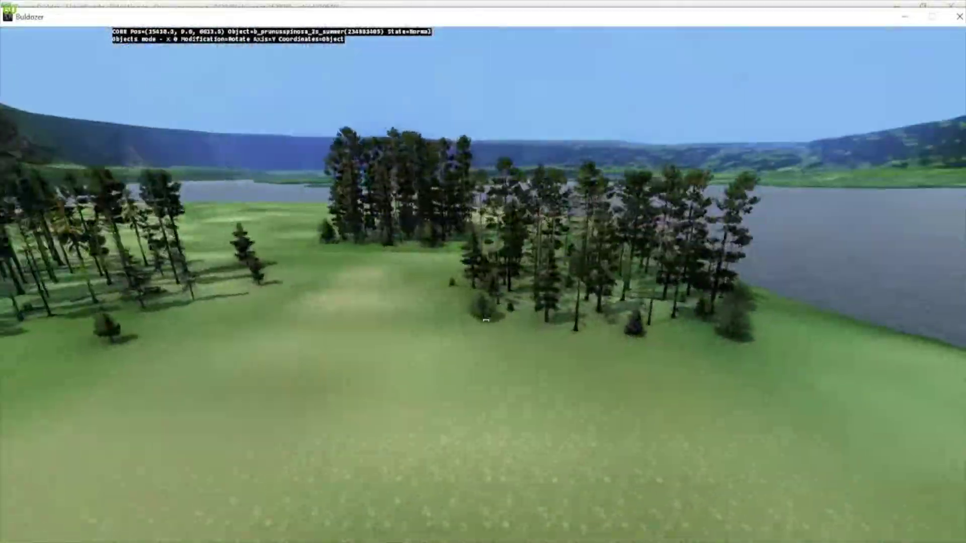
key(Up)
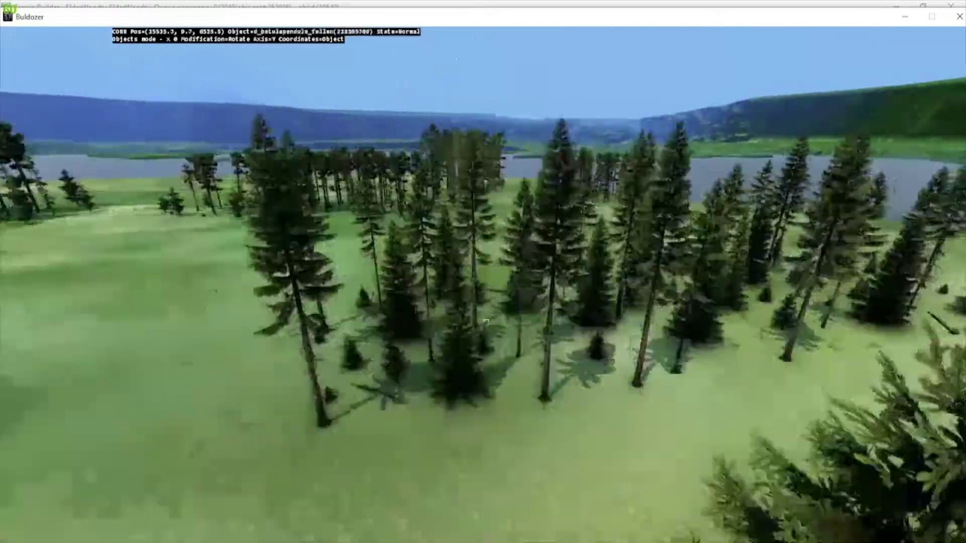
key(Up)
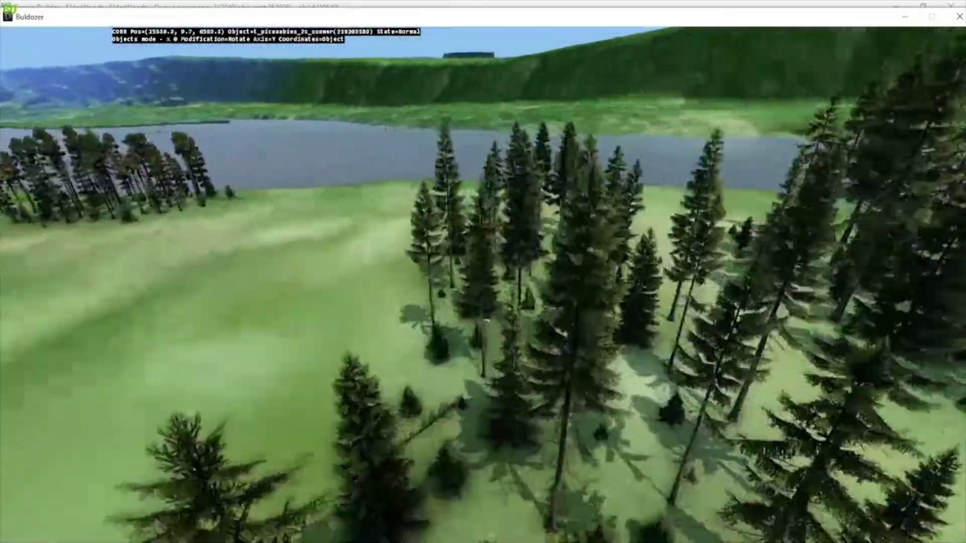
key(Up)
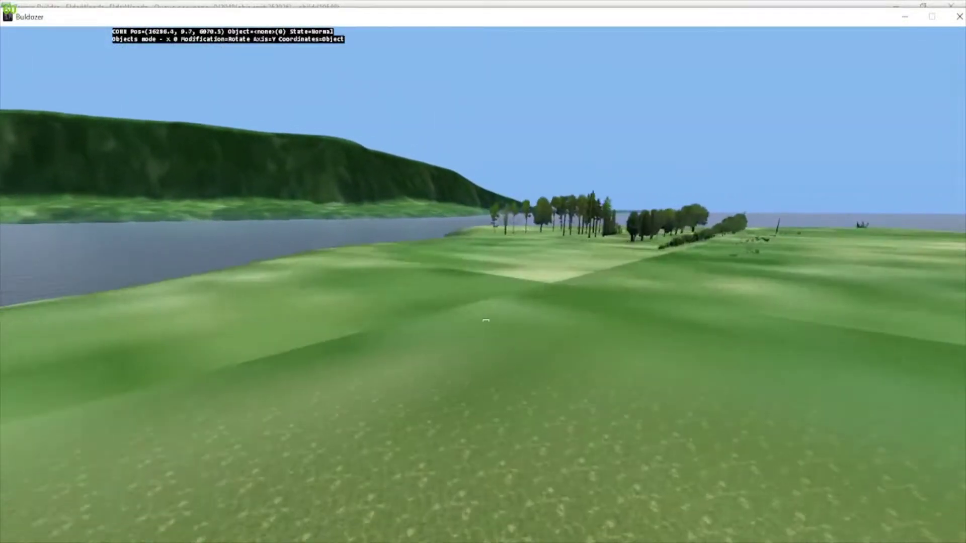
Circle over the tree rows and groups near the water, then fly away from the showcase.
key(Down)
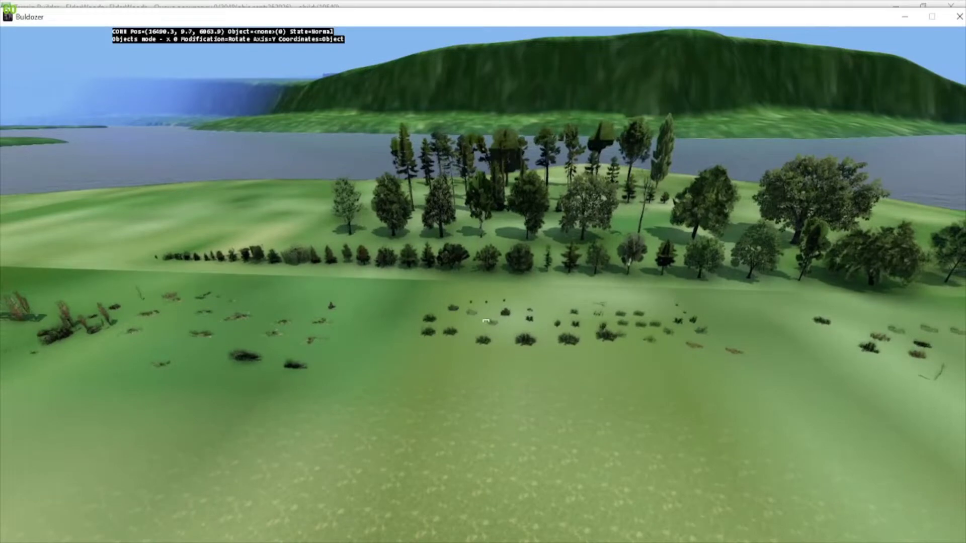
key(Up)
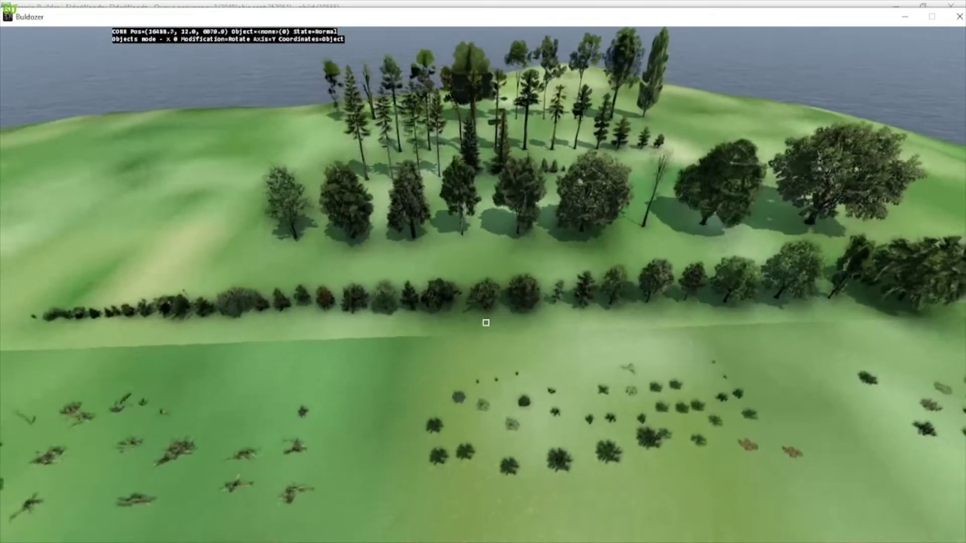
key(Up)
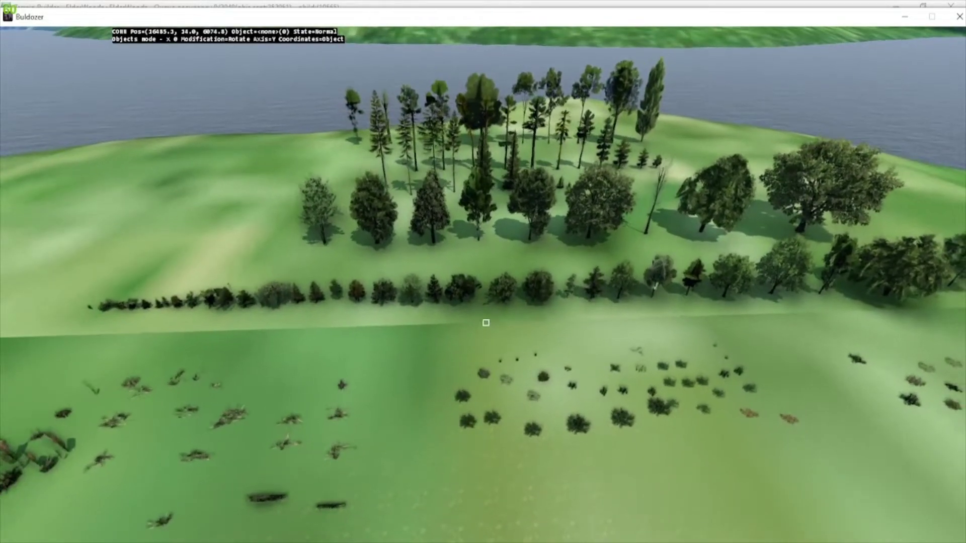
key(Up)
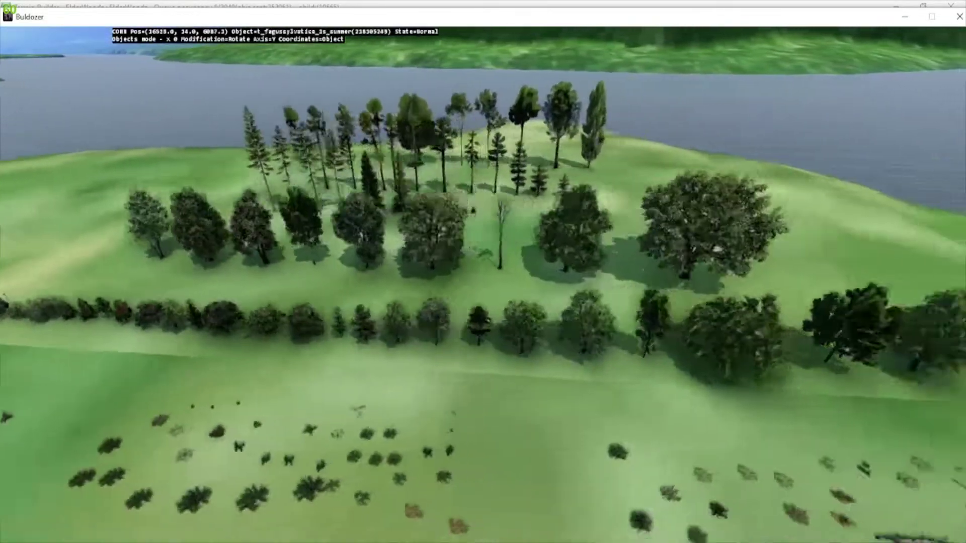
key(Up)
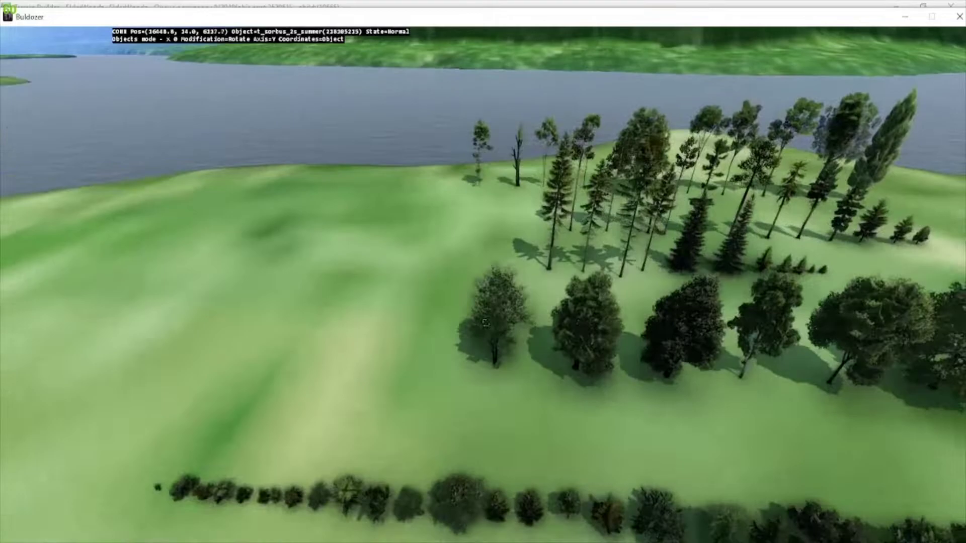
key(Up)
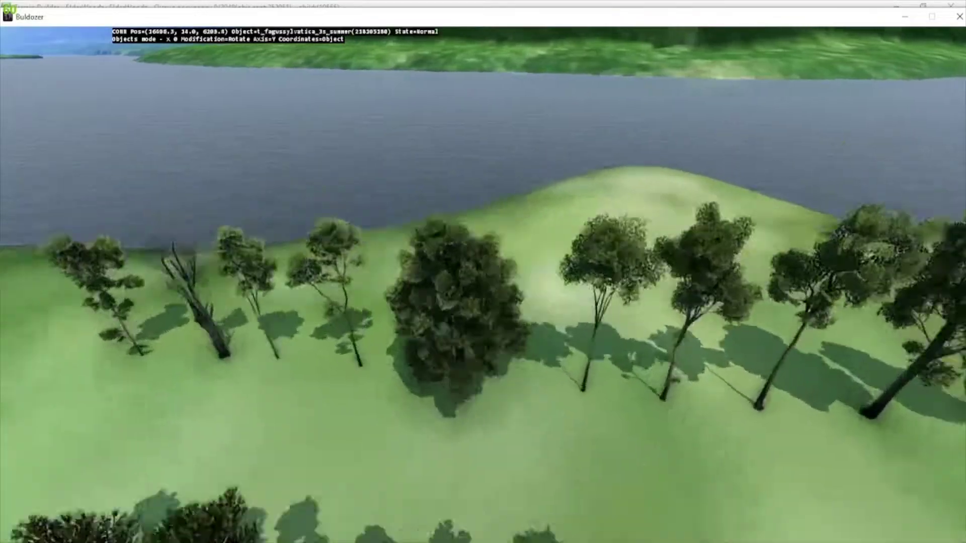
key(Down)
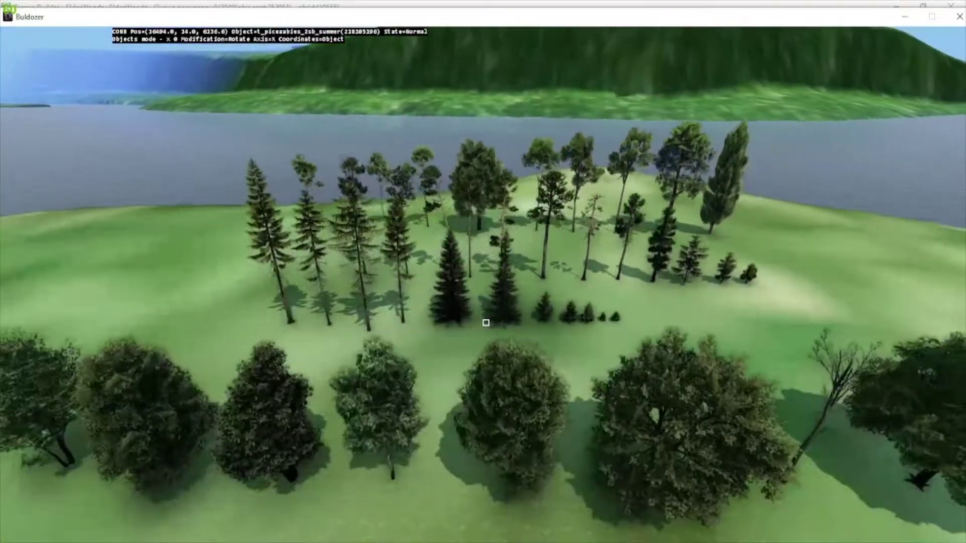
key(Left)
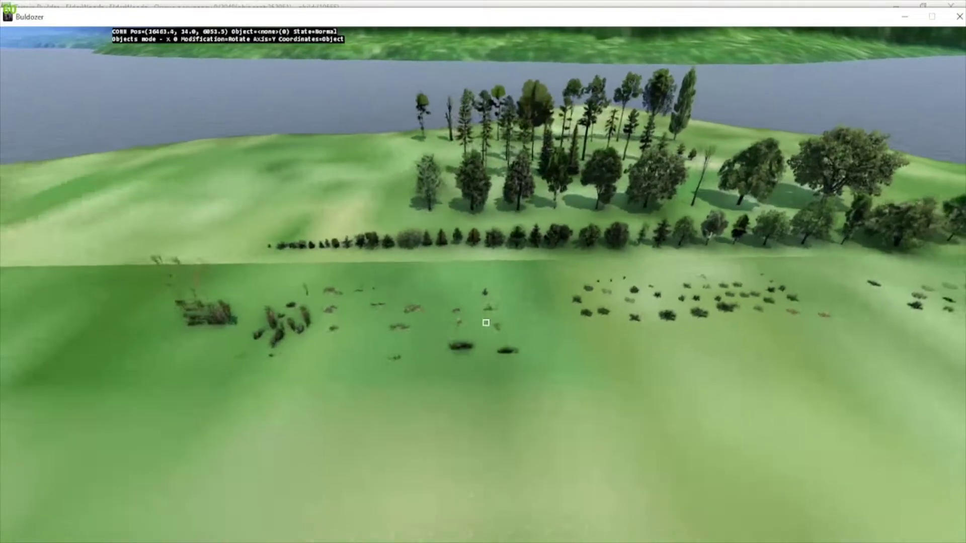
key(Up)
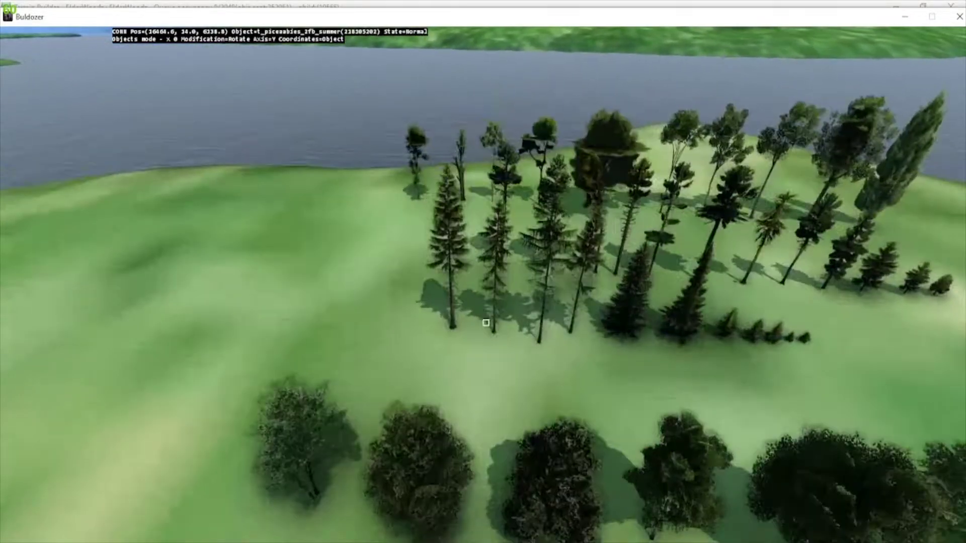
key(Down)
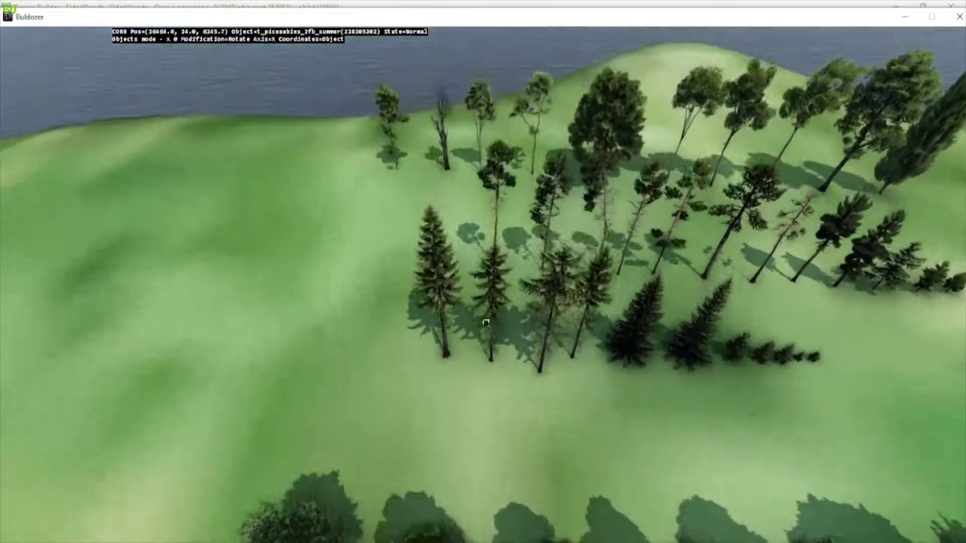
key(Left)
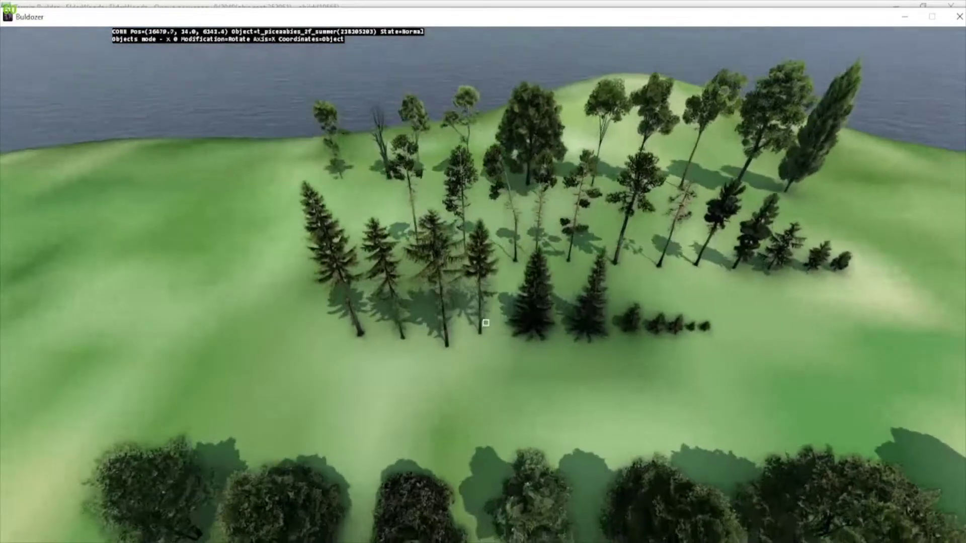
key(Down)
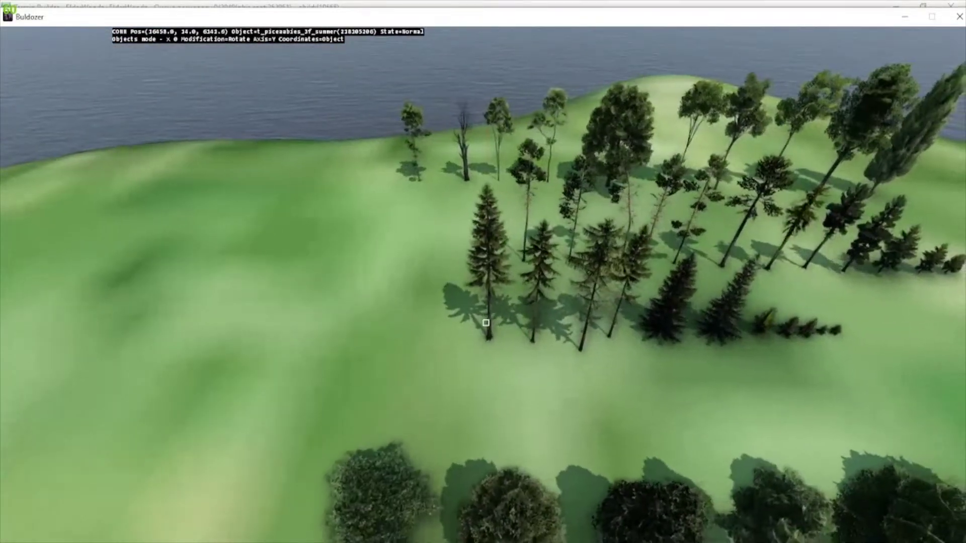
key(Left)
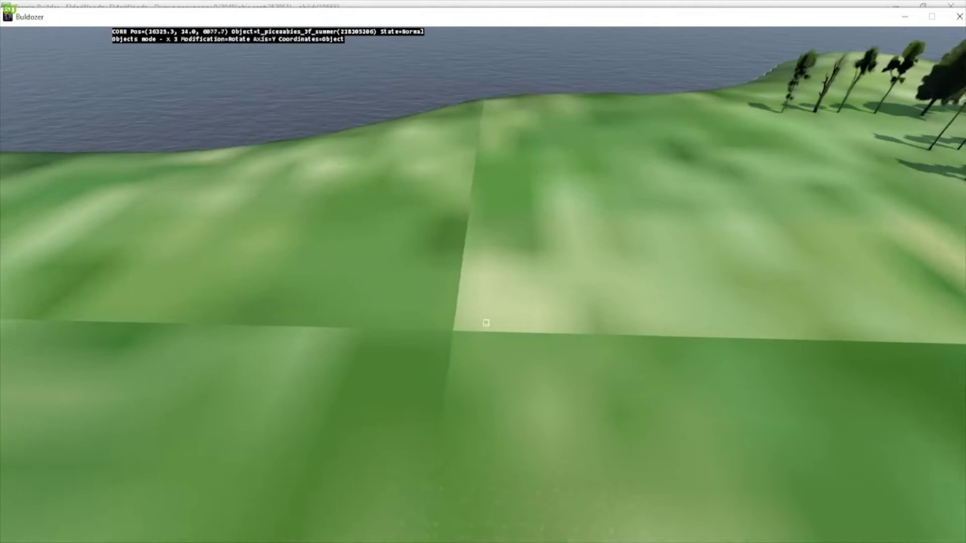
Zoom the Terrain Builder map out and back in, then return to Buldozer.
key(alt+Tab)
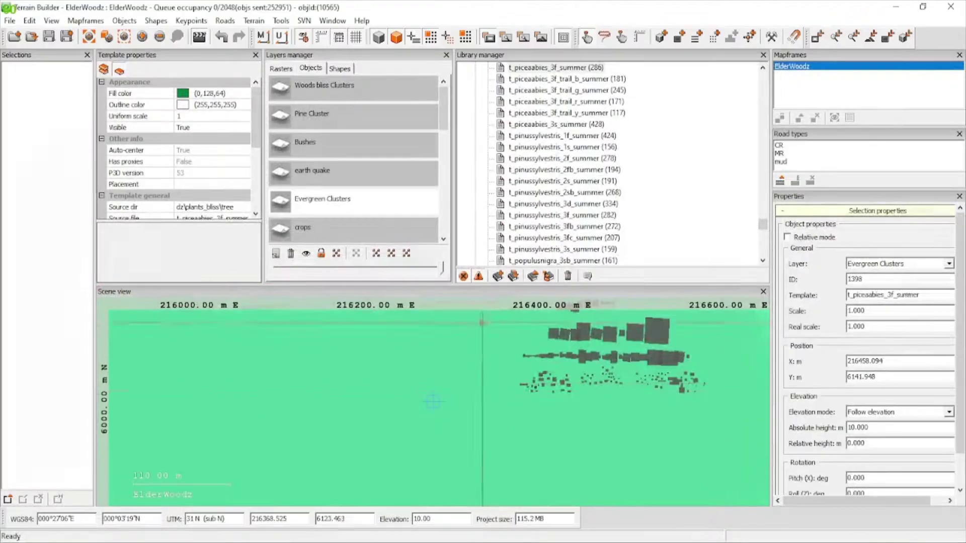
scroll(521, 403, down, 3)
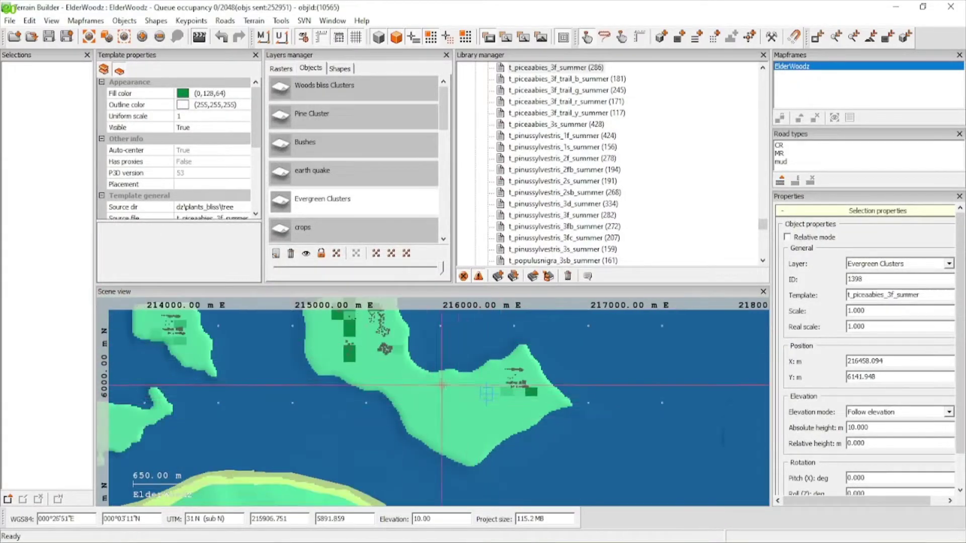
scroll(452, 393, up, 3)
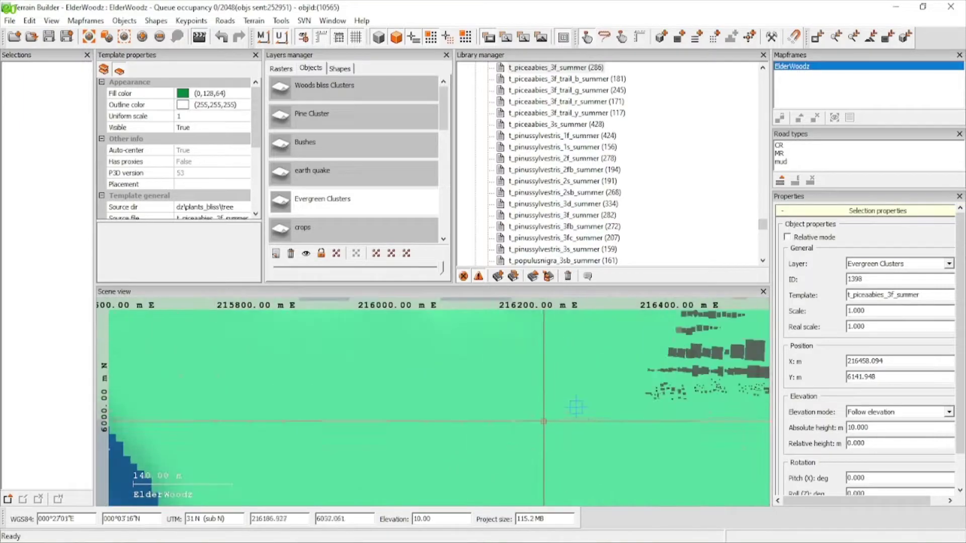
key(alt+Tab)
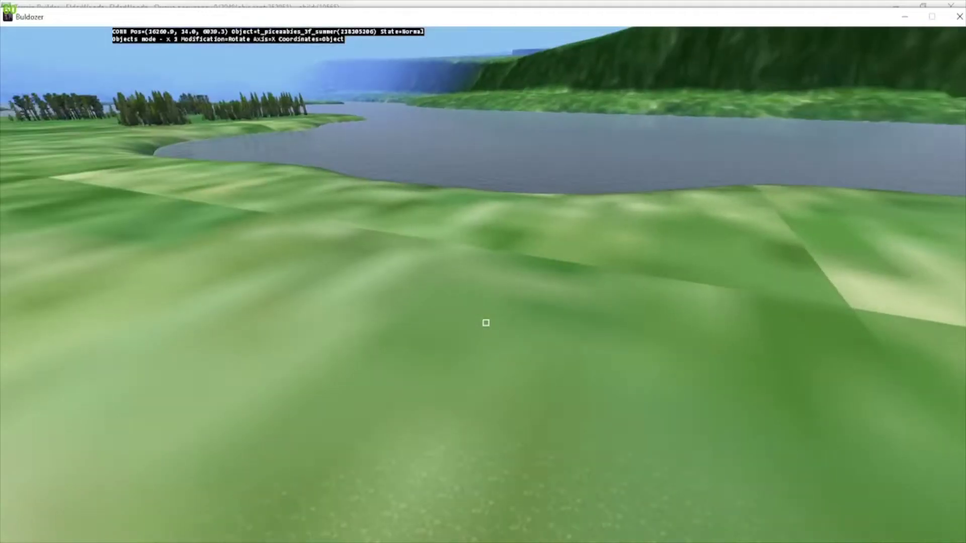
right_drag(486, 323, 486, 322)
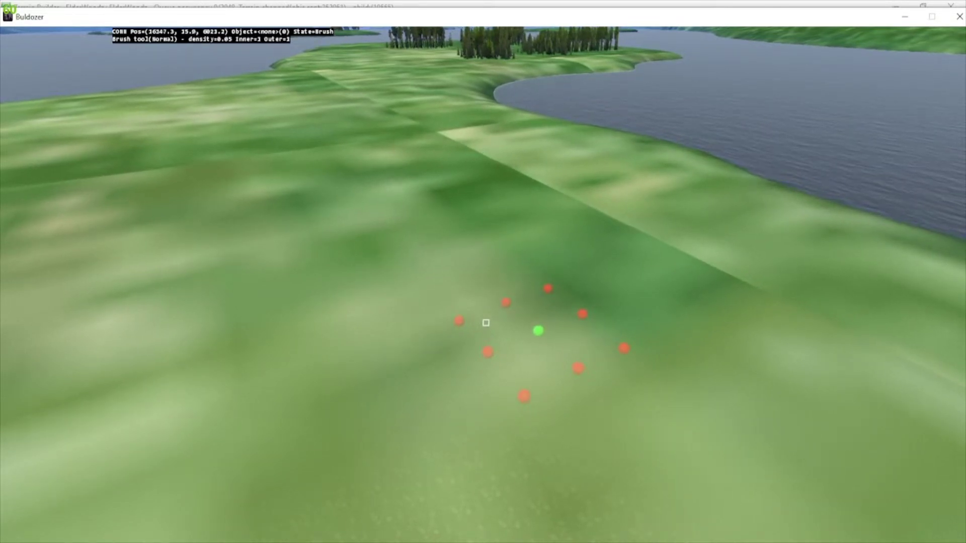
right_drag(485, 323, 485, 323)
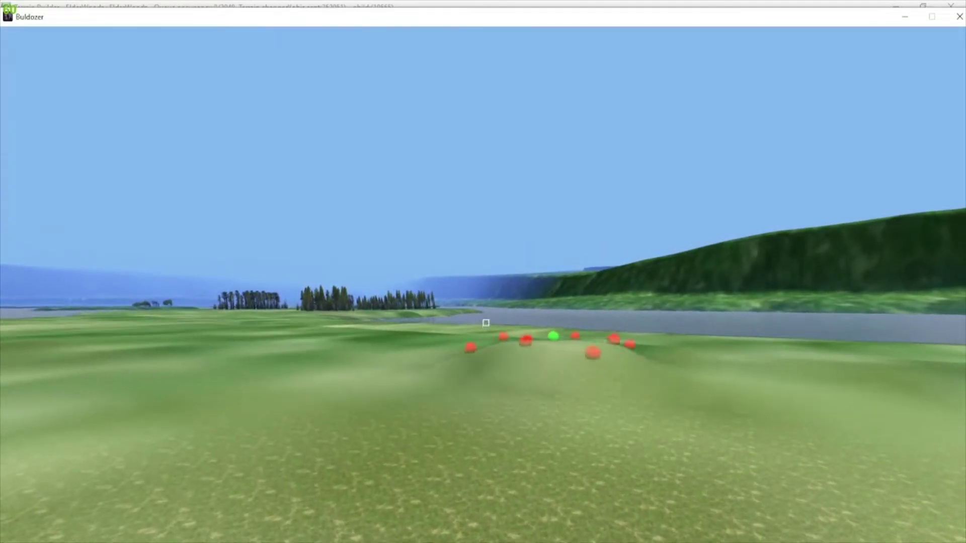
right_drag(486, 322, 486, 322)
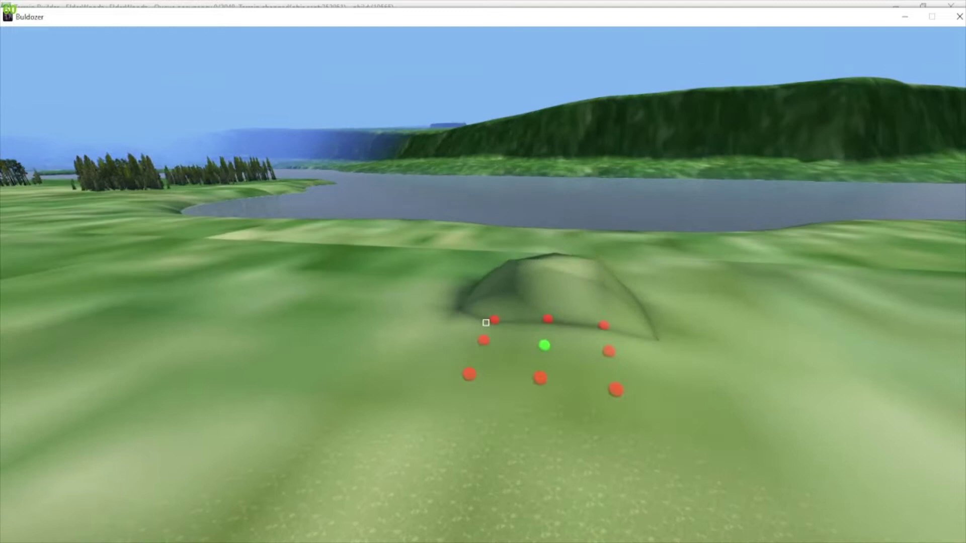
key(d)
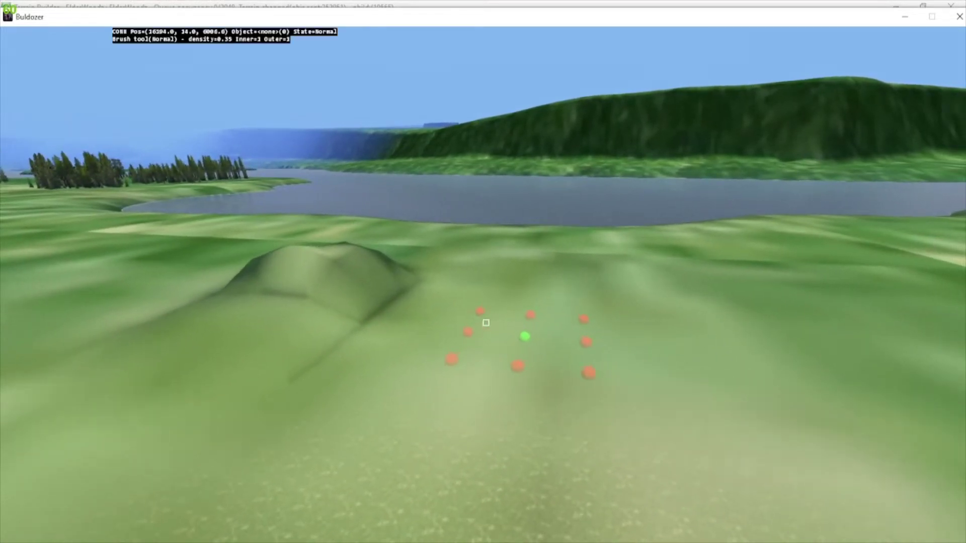
key(d)
key(d)
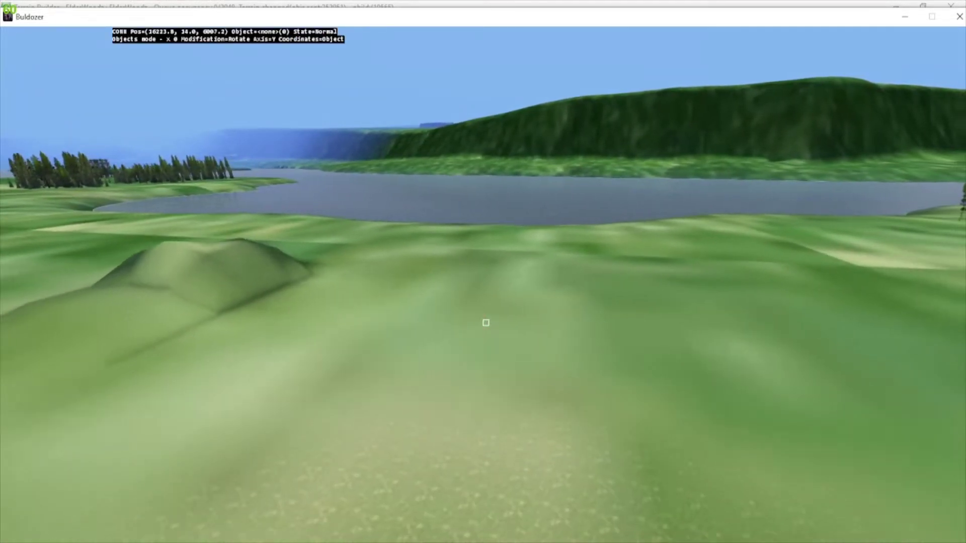
Look down on the lakeside mound, then pull back to see the spruce group from the side.
right_drag(486, 322, 486, 324)
key(a)
key(s)
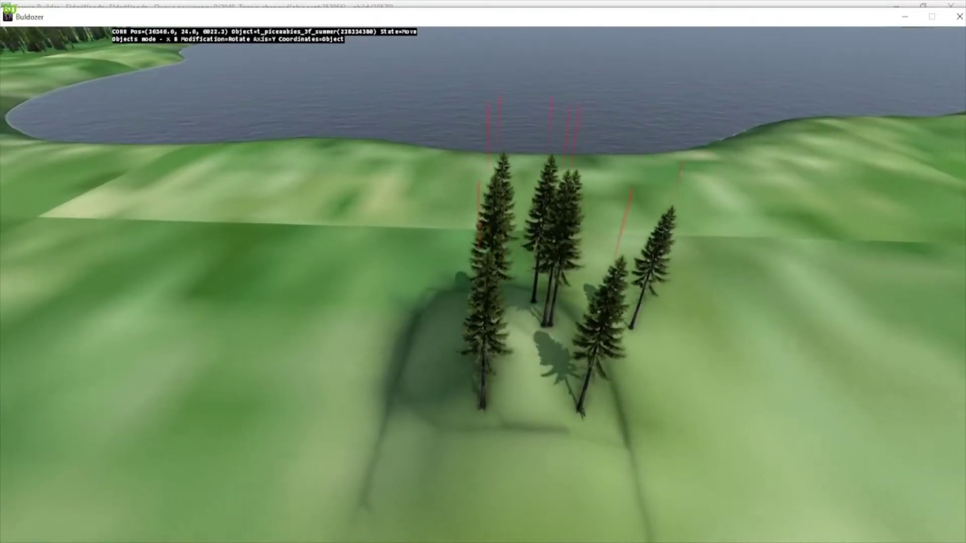
right_drag(486, 322, 487, 323)
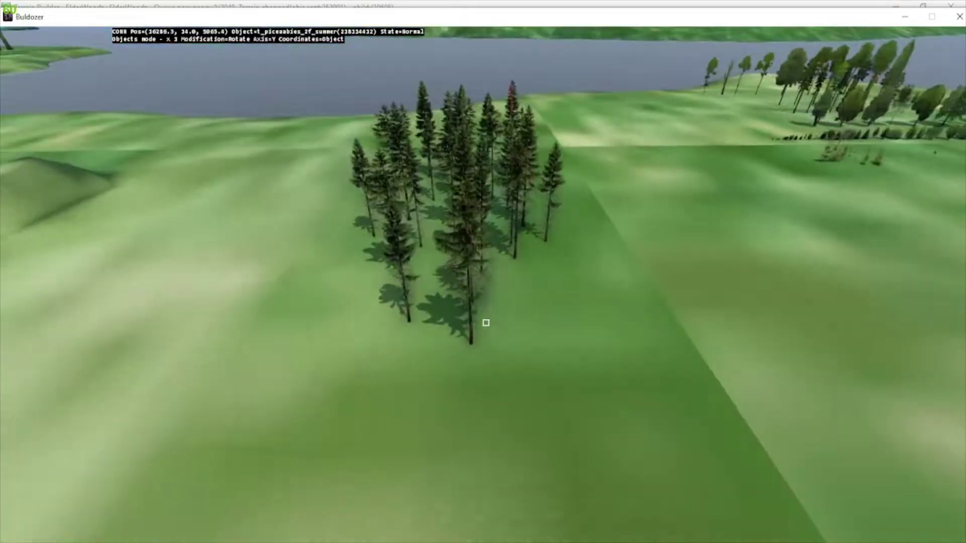
Fly along the showcase tree rows, then back to the lakeside spruce cluster.
key(s)
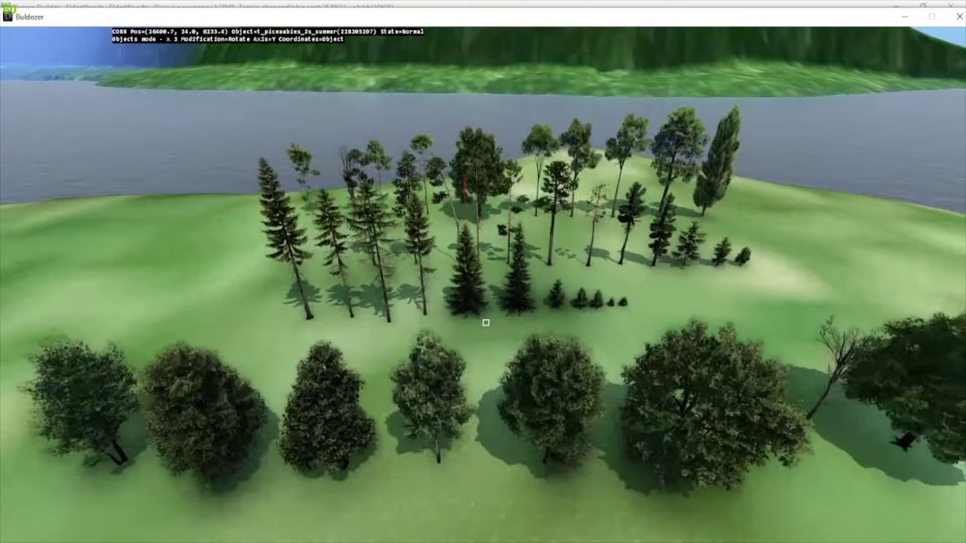
key(w)
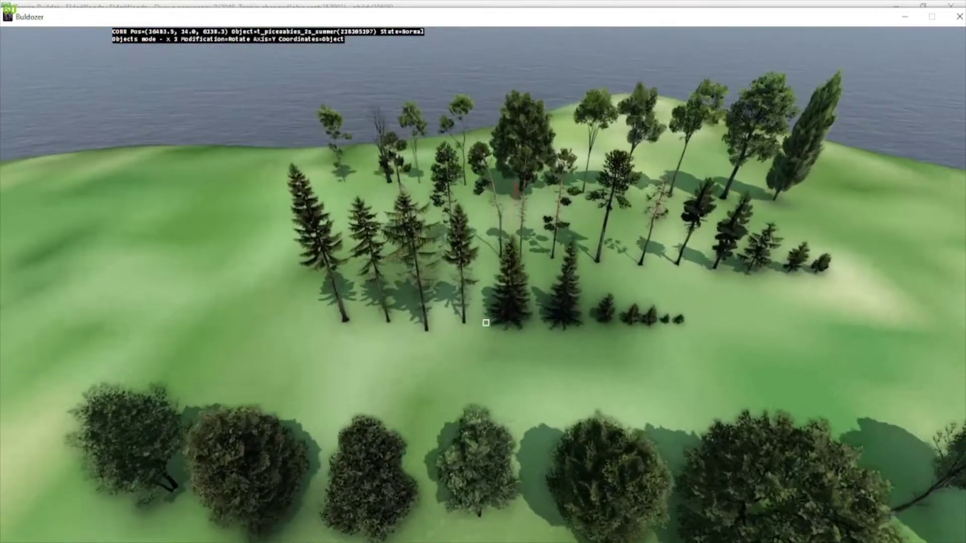
key(d)
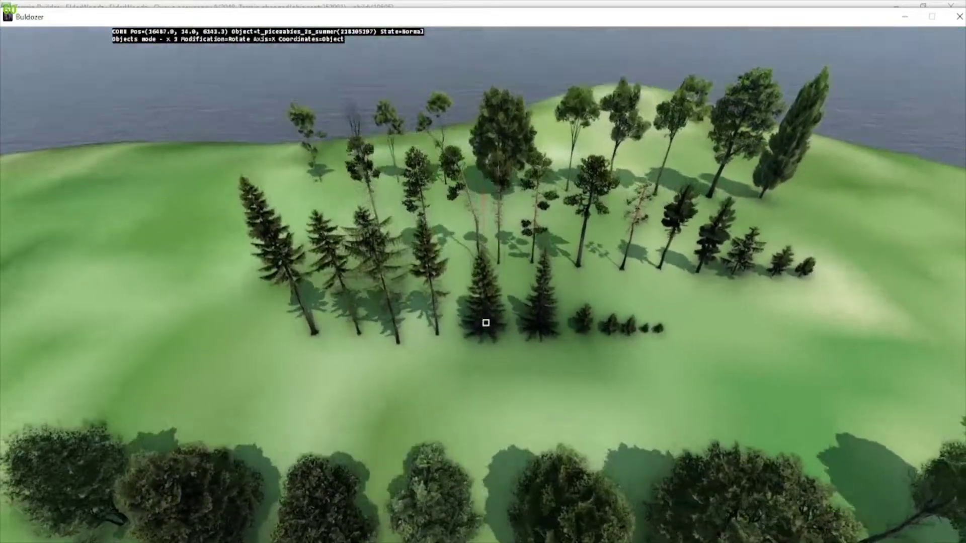
key(a)
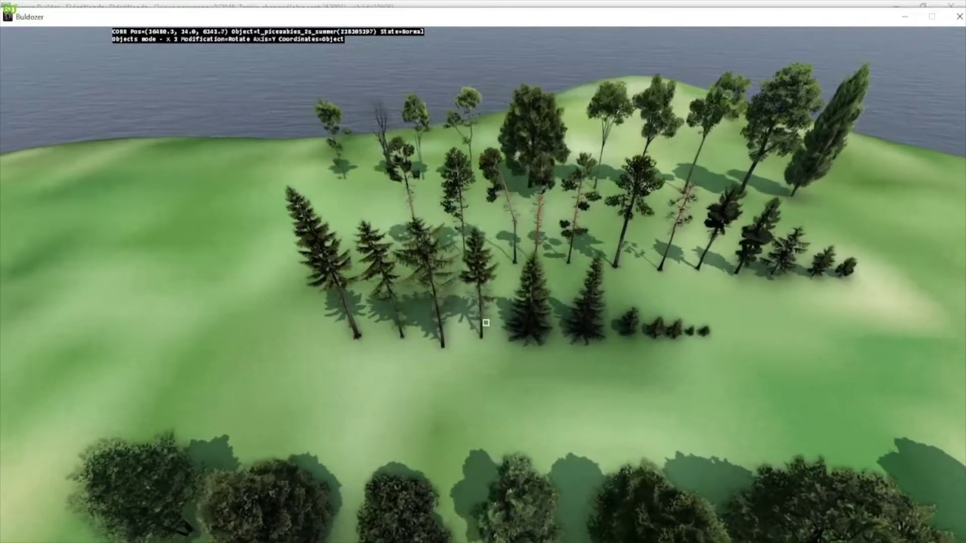
key(a)
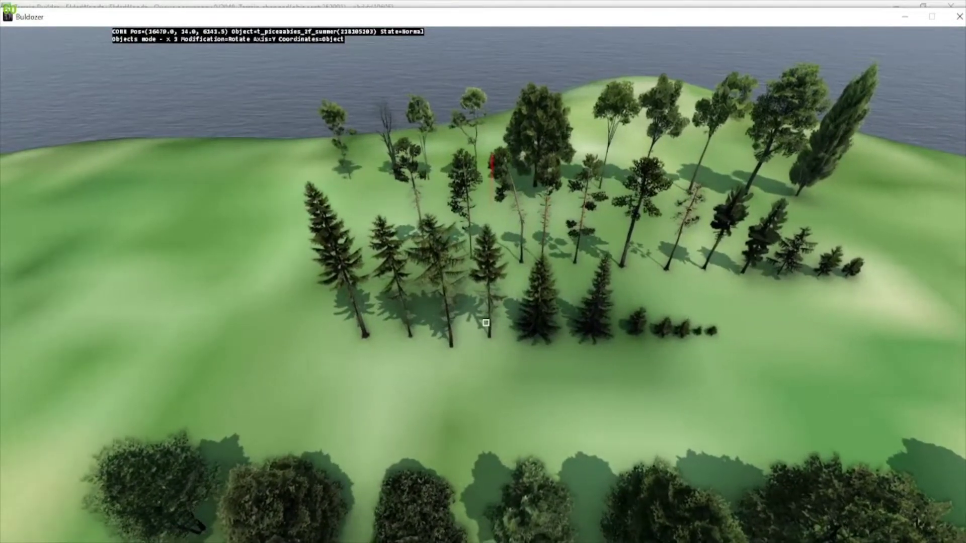
key(a)
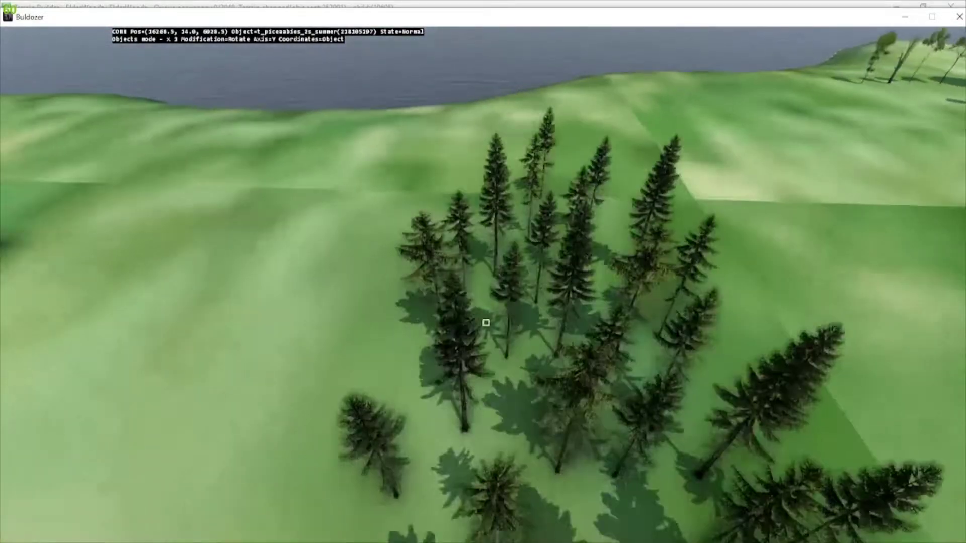
key(s)
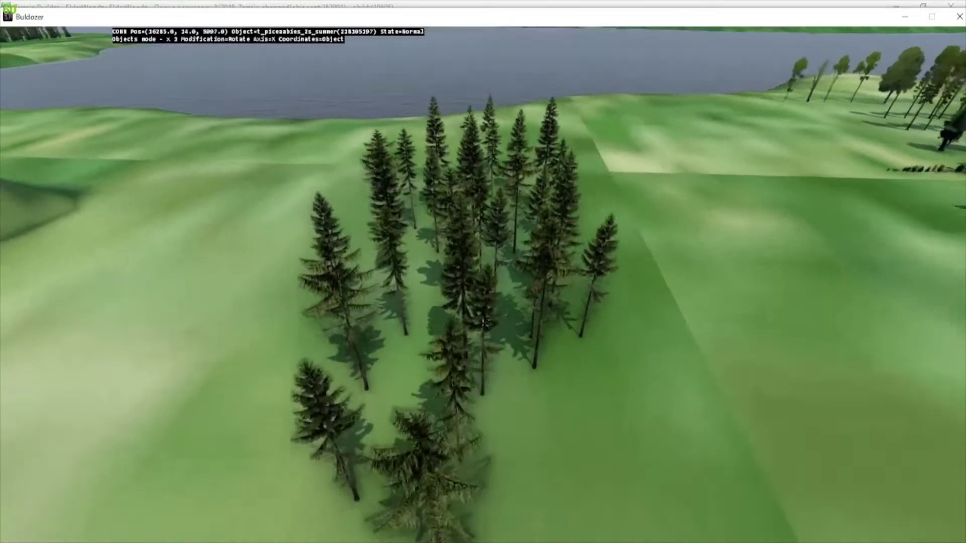
key(d)
key(s)
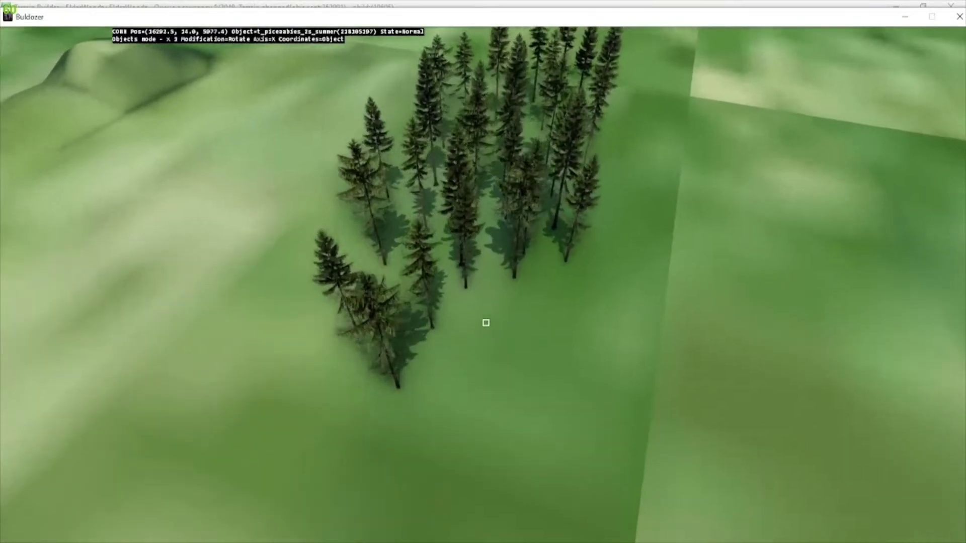
key(Insert)
key(w)
key(a)
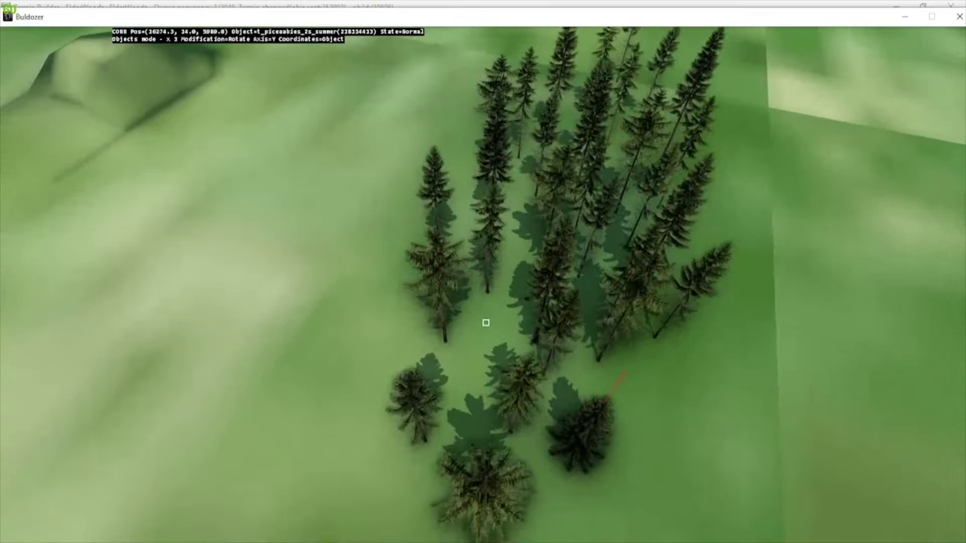
key(Insert)
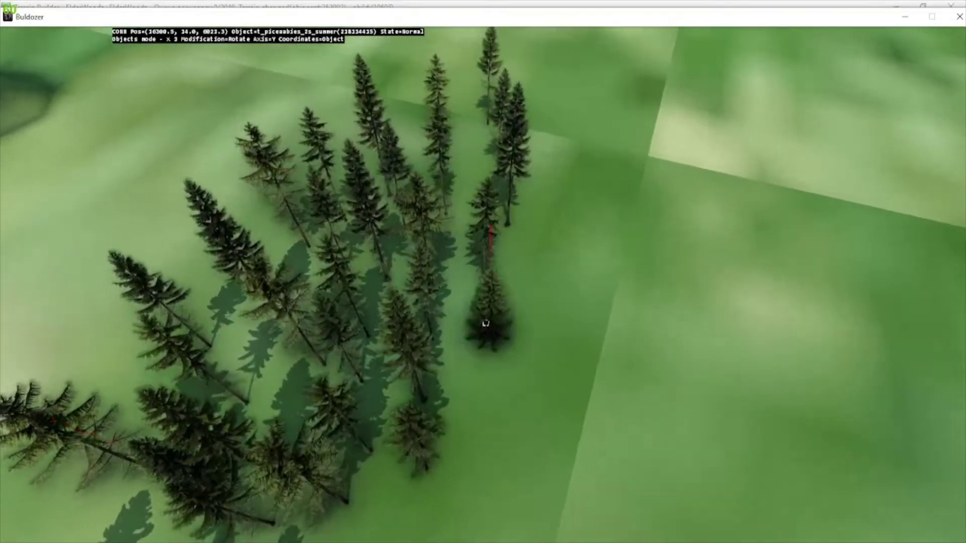
key(d)
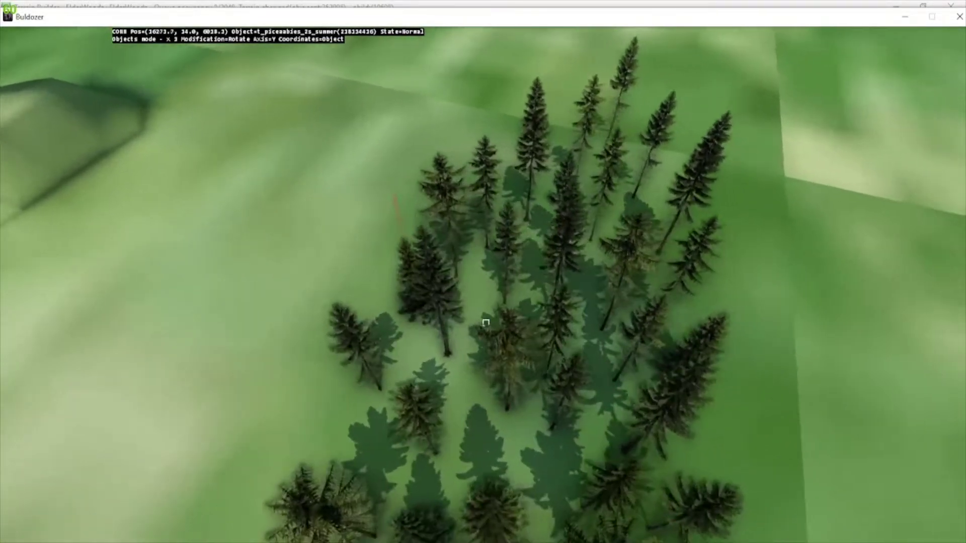
key(Insert)
key(Insert)
key(Insert)
key(w)
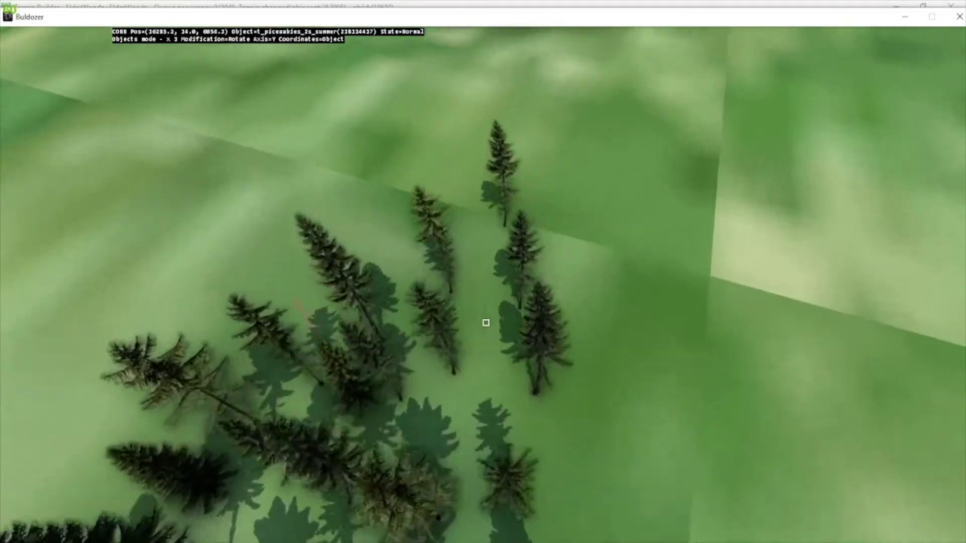
key(s)
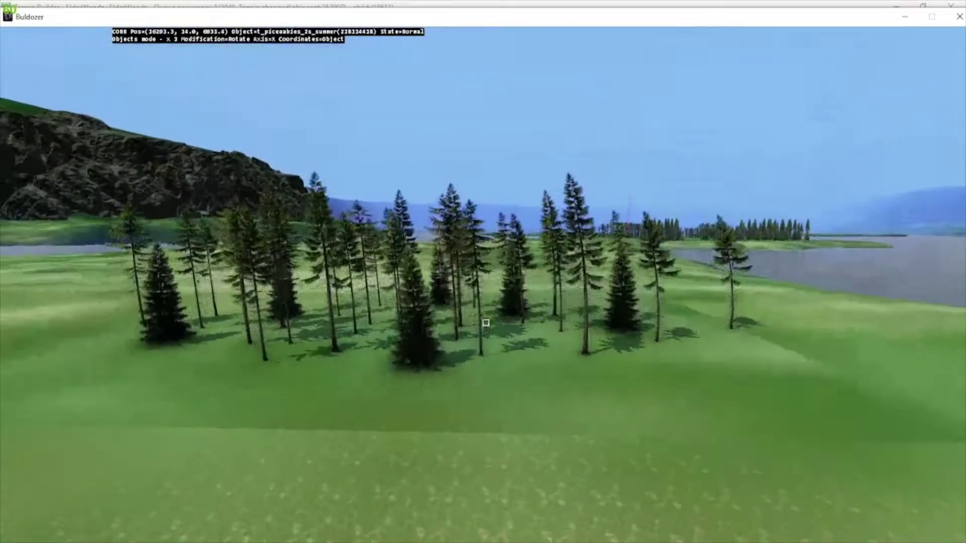
key(w)
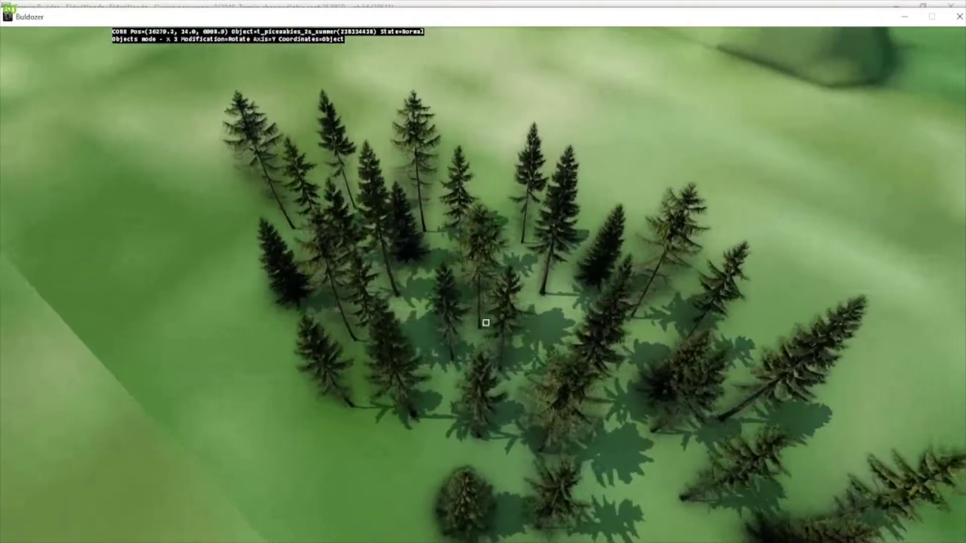
key(a)
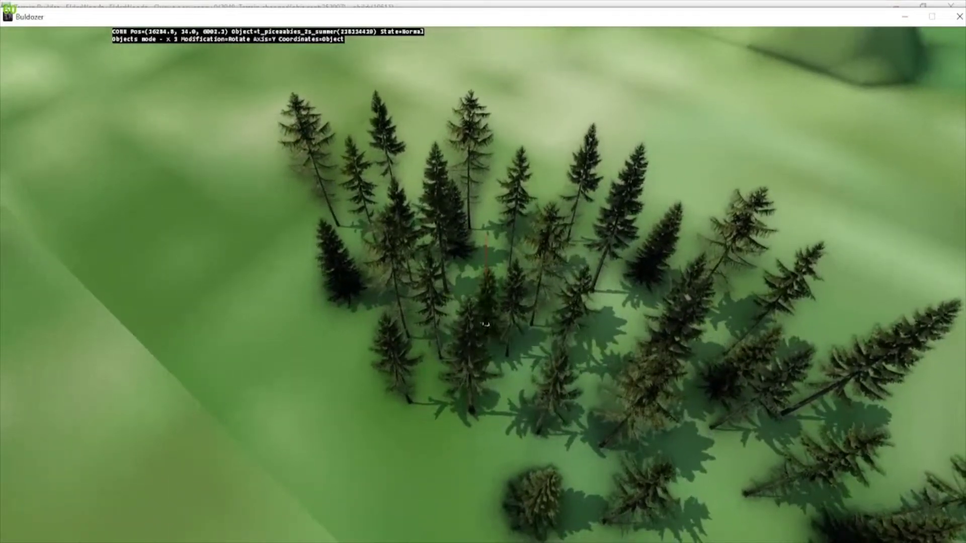
key(s)
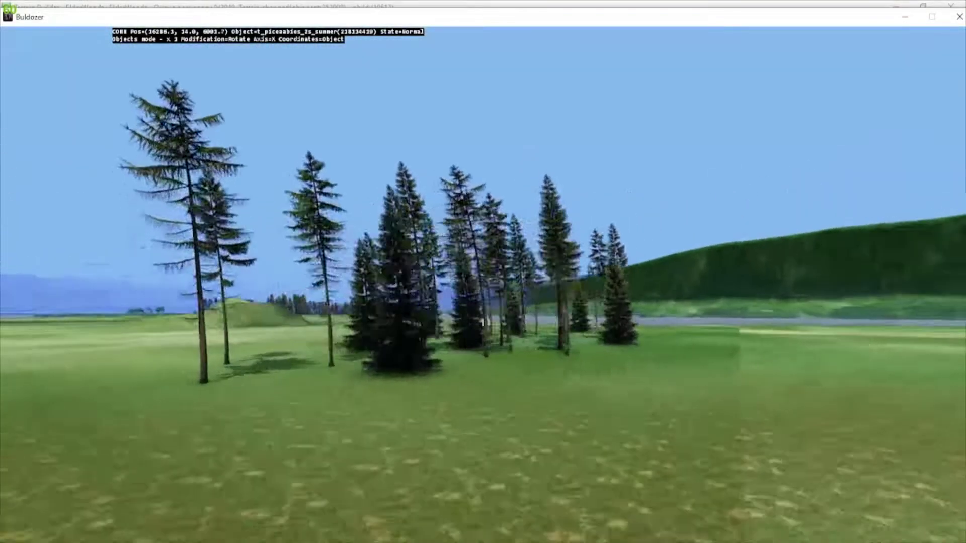
key(w)
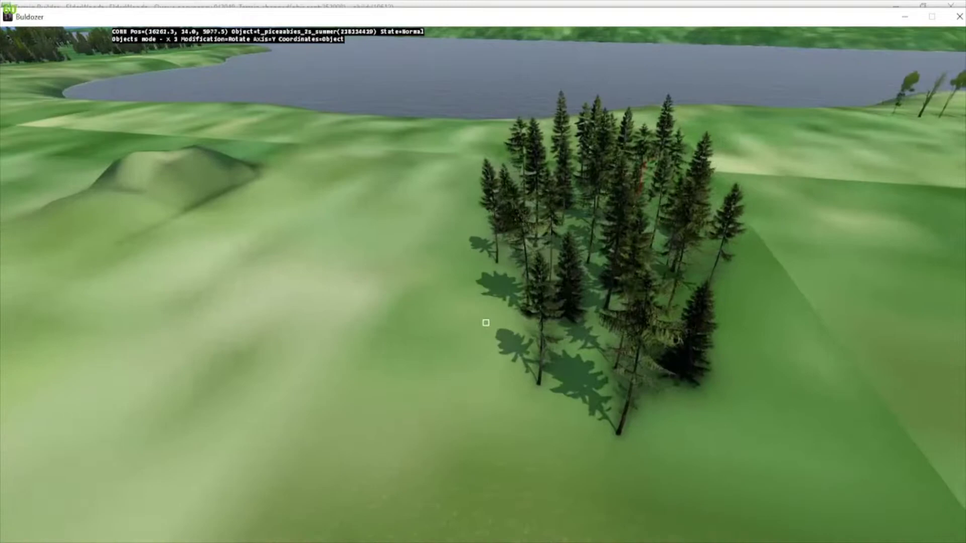
key(s)
key(s)
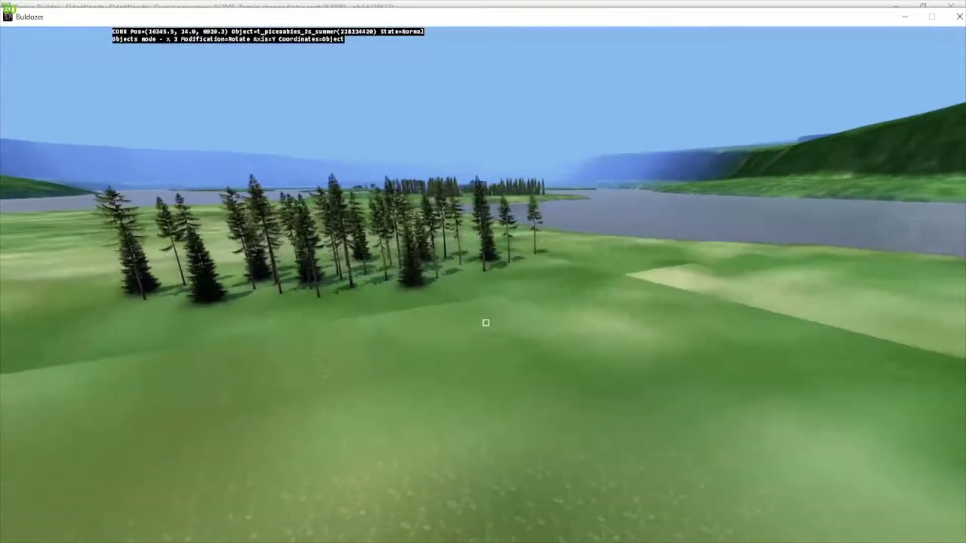
key(w)
key(Right)
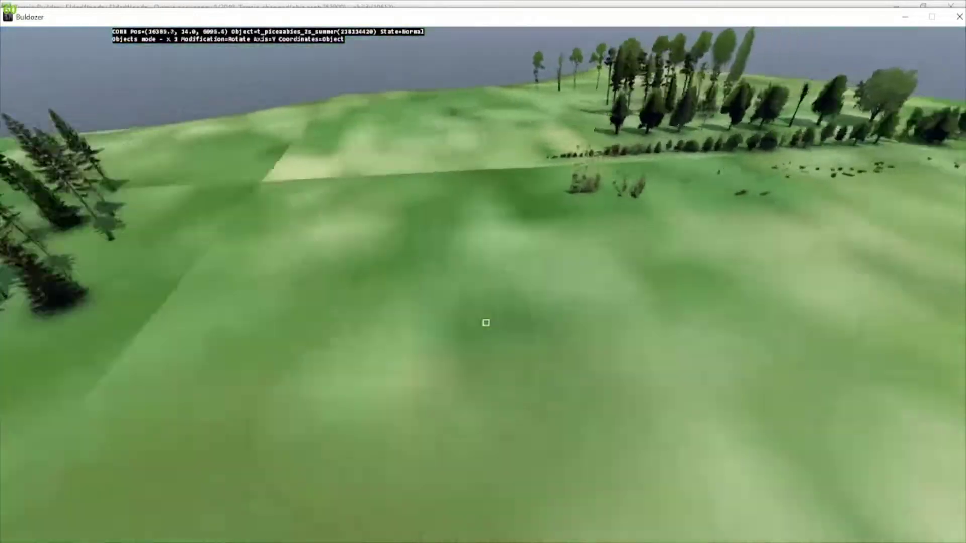
key(w)
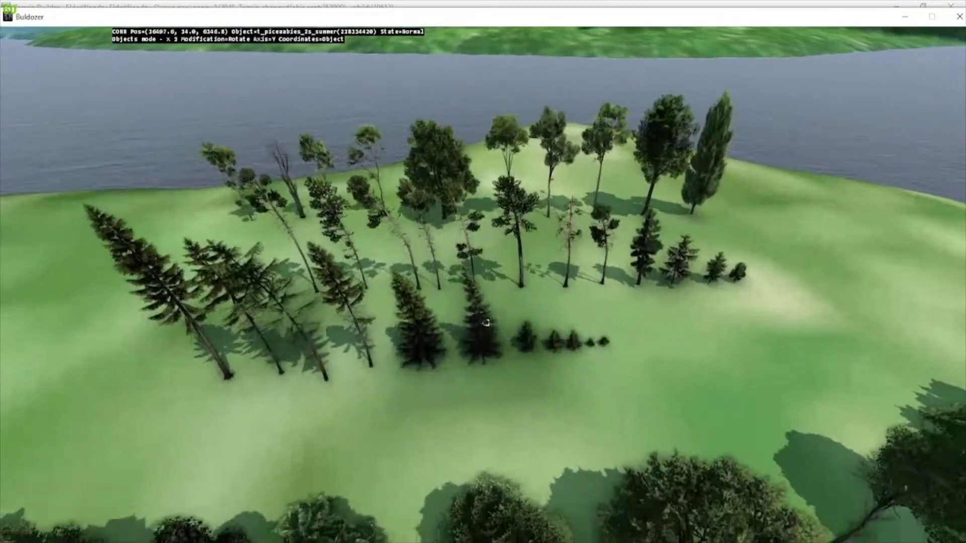
key(w)
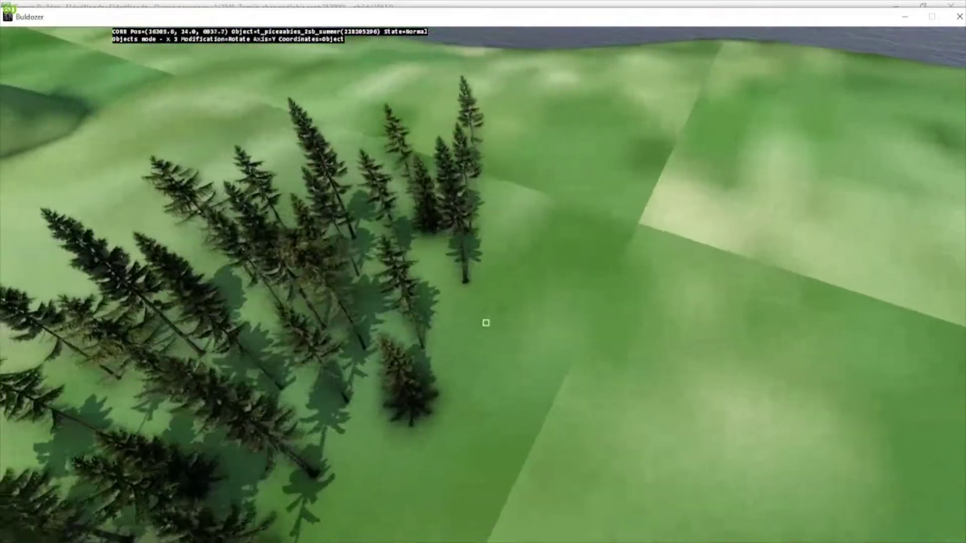
key(s)
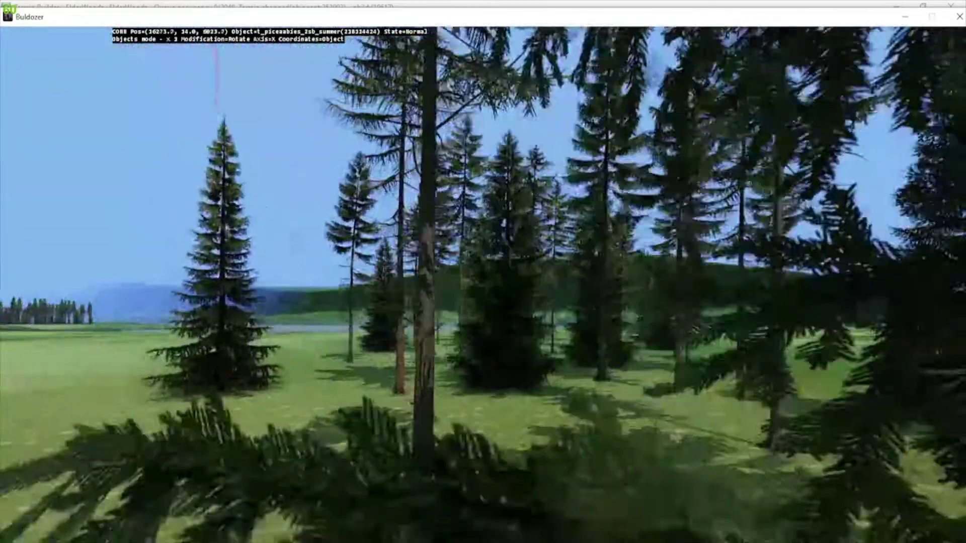
key(s)
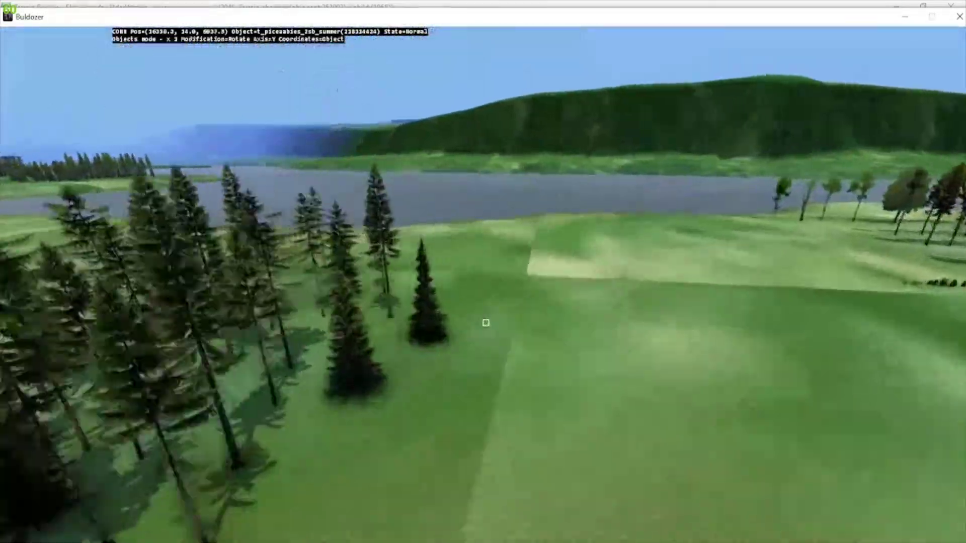
right_drag(485, 322, 484, 324)
key(d)
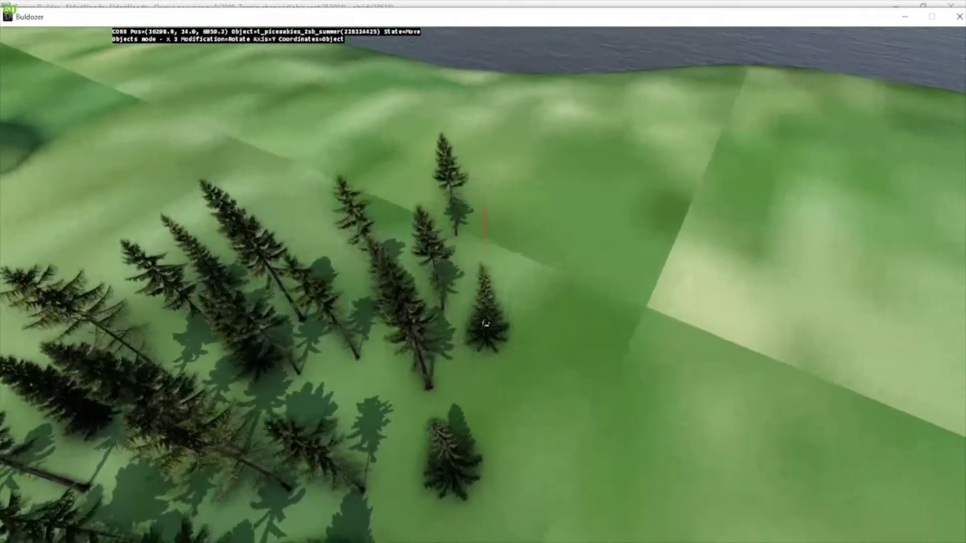
key(a)
key(s)
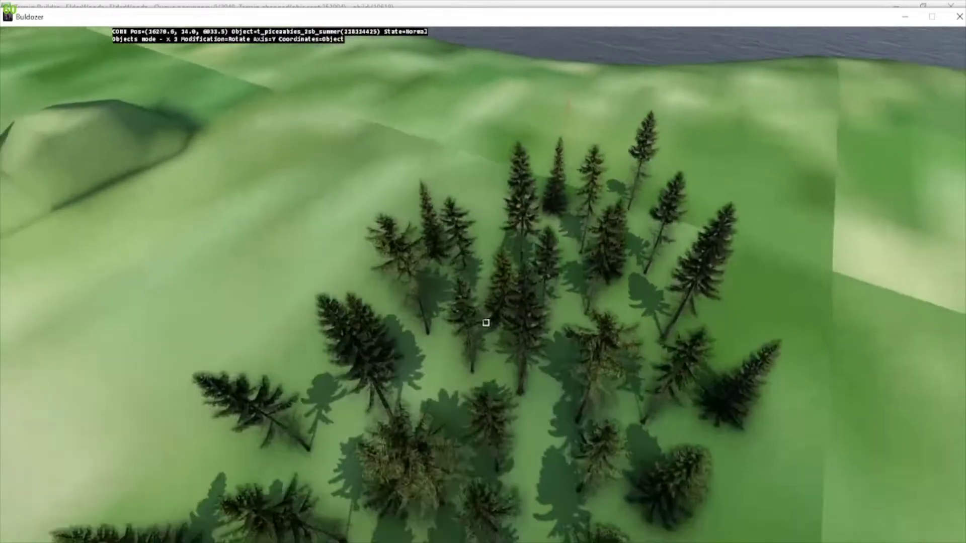
right_drag(485, 323, 486, 323)
key(w)
key(w)
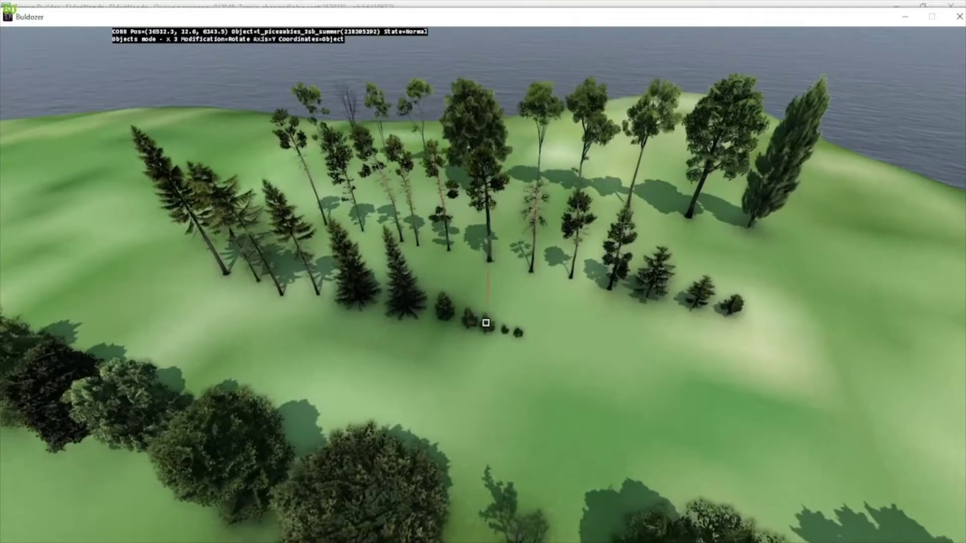
right_drag(486, 323, 486, 322)
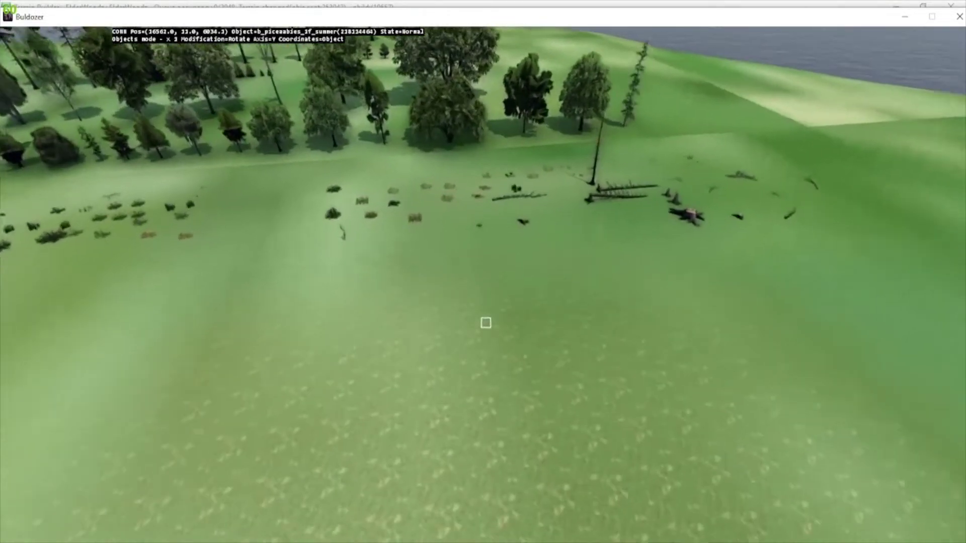
Drag a branches piece to a new spot among the fallen logs on the meadow.
right_drag(486, 323, 486, 322)
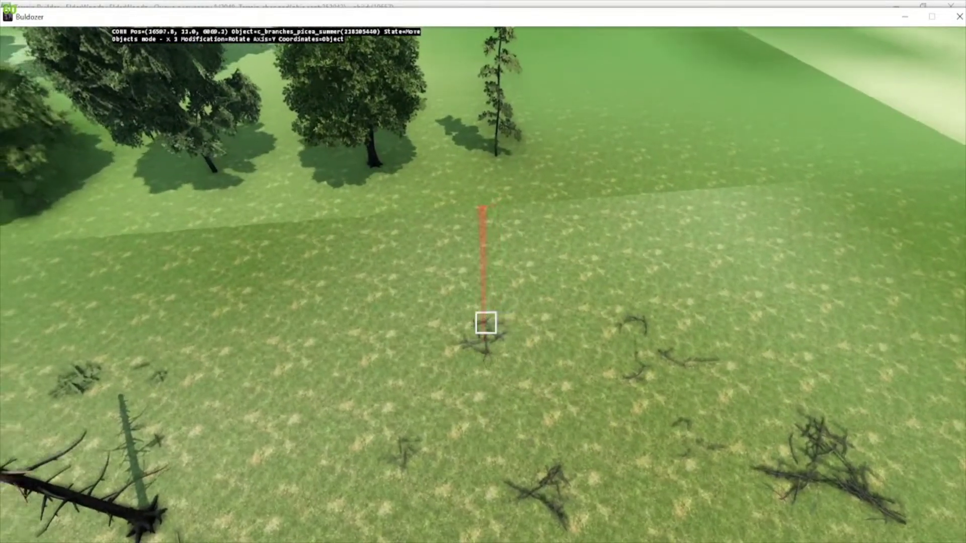
drag(486, 322, 486, 322)
right_drag(486, 322, 486, 322)
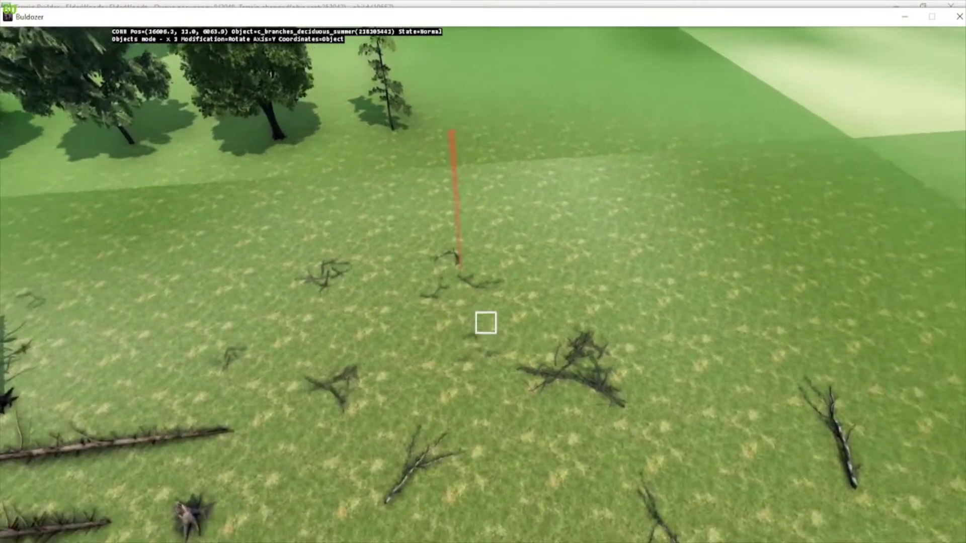
Fly across the branches and stumps in close to the fallen birch log.
key(s)
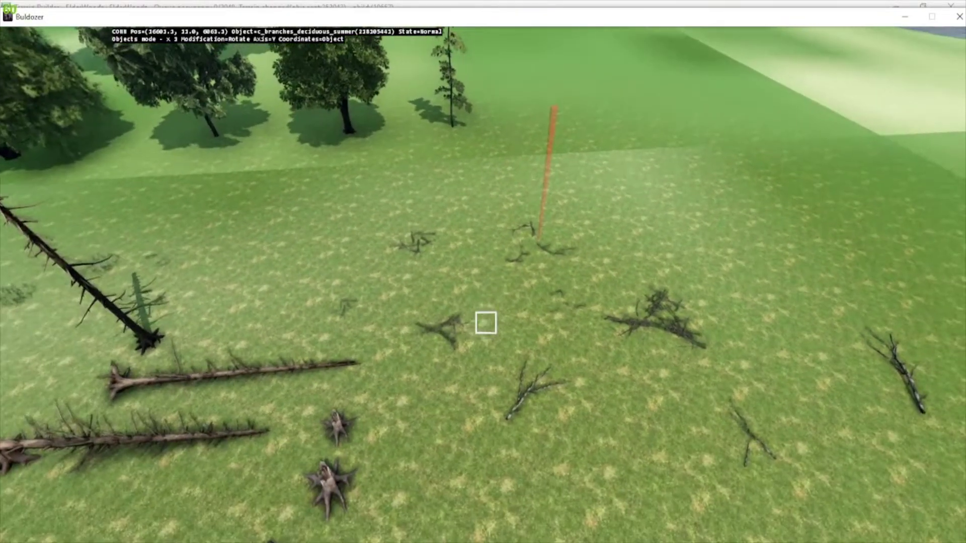
key(w)
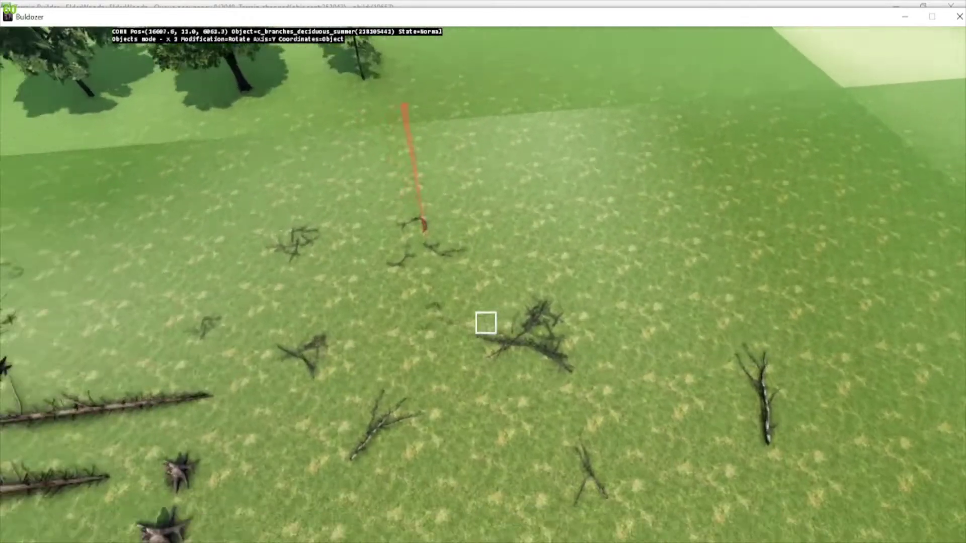
key(s)
key(d)
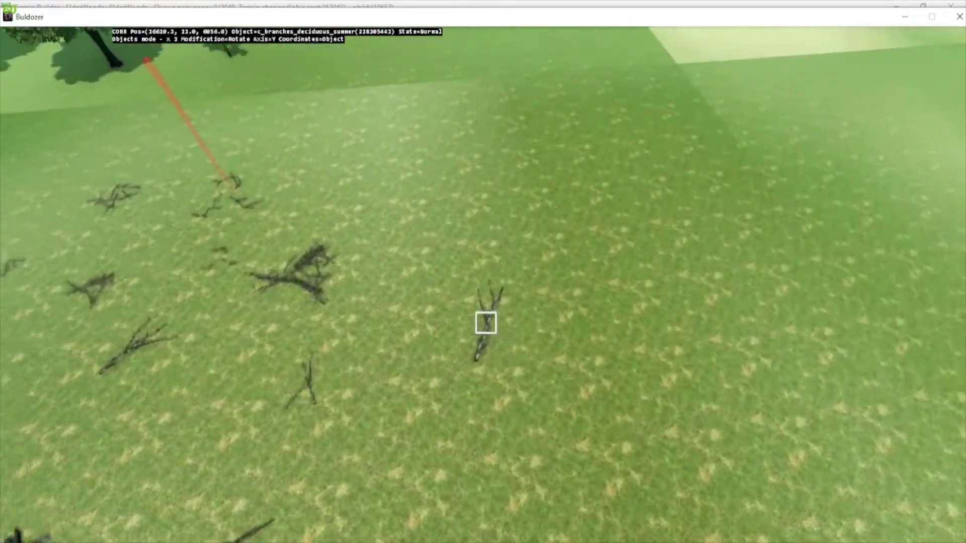
key(a)
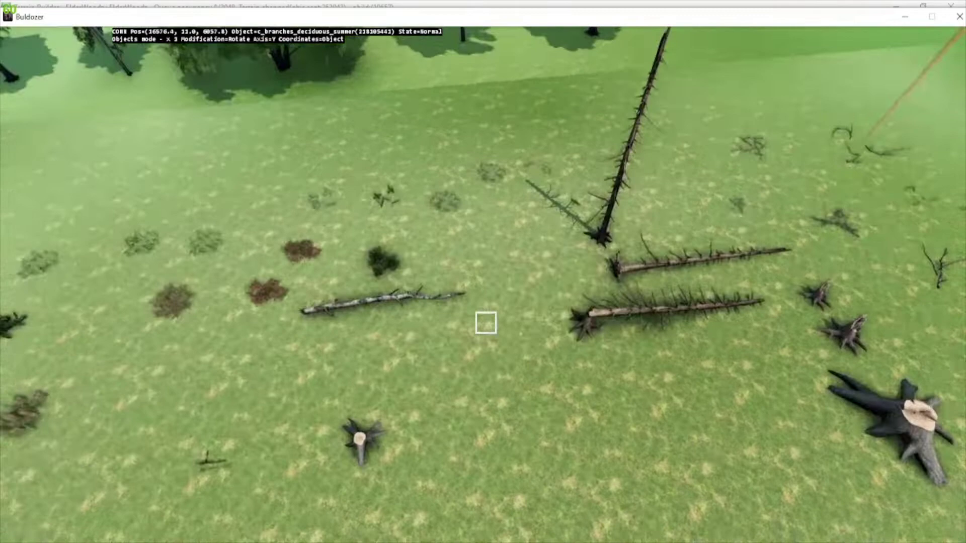
key(d)
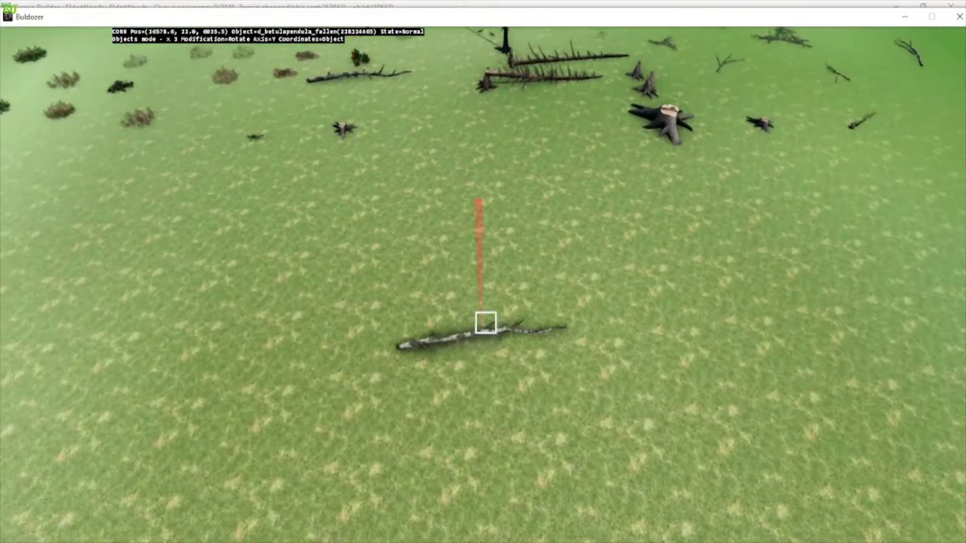
key(w)
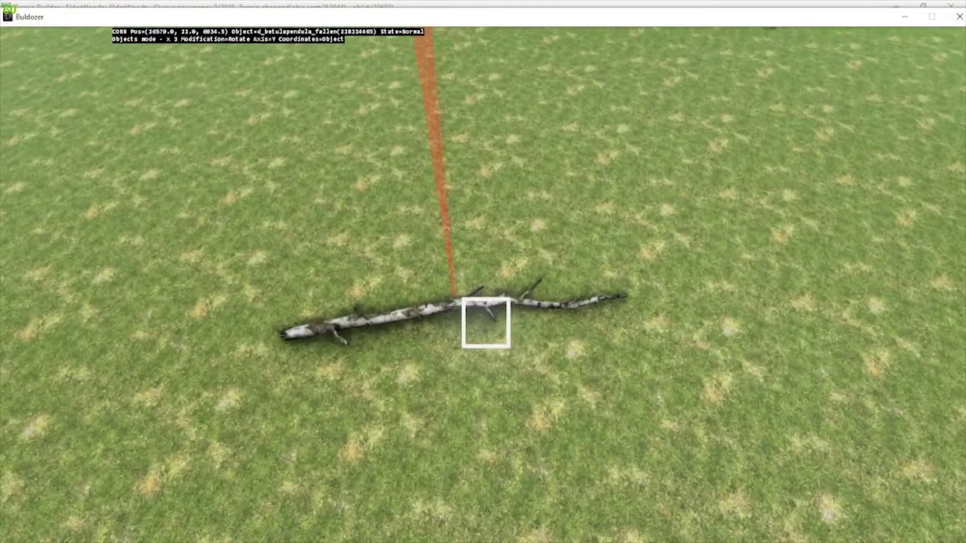
Rotate the fallen birch log to a diagonal heading.
shift+drag(486, 323, 485, 323)
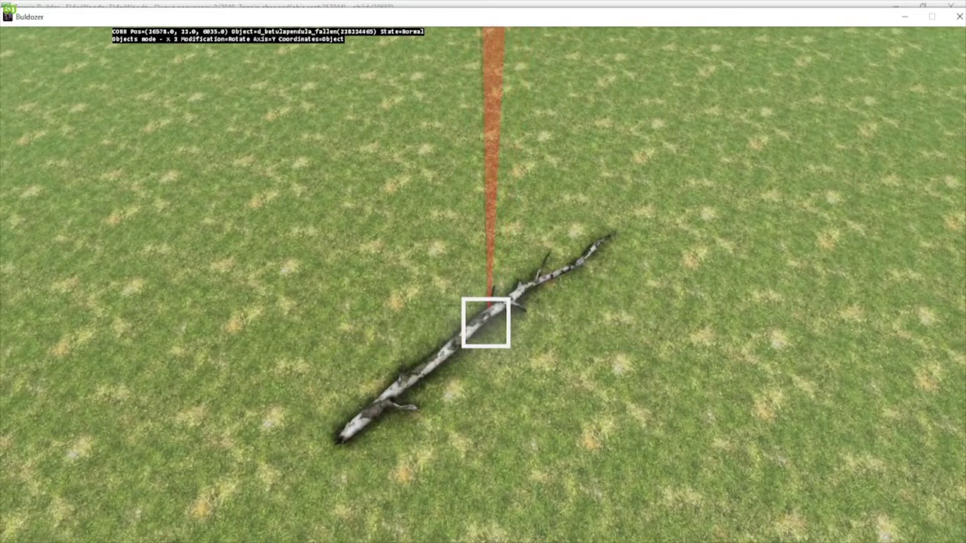
right_drag(486, 323, 486, 323)
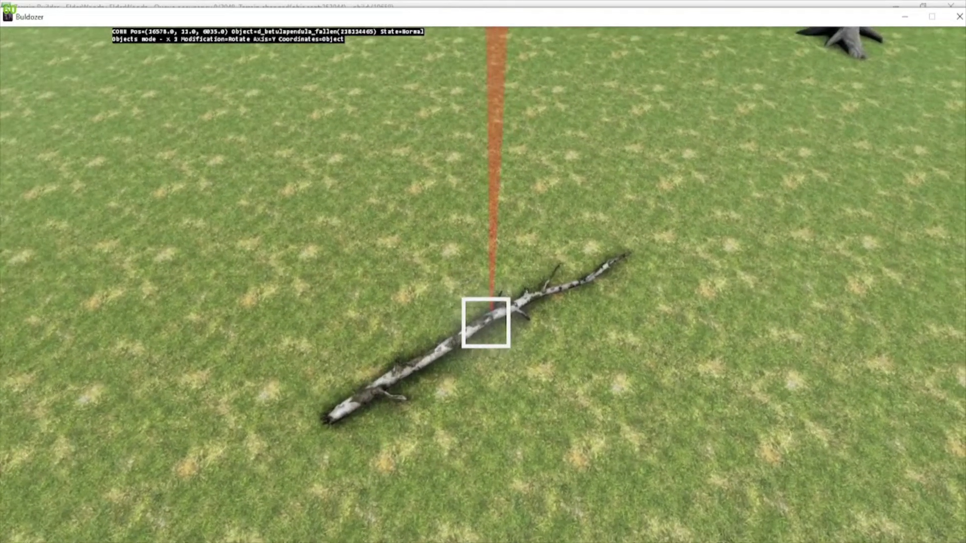
drag(486, 322, 486, 323)
key(x)
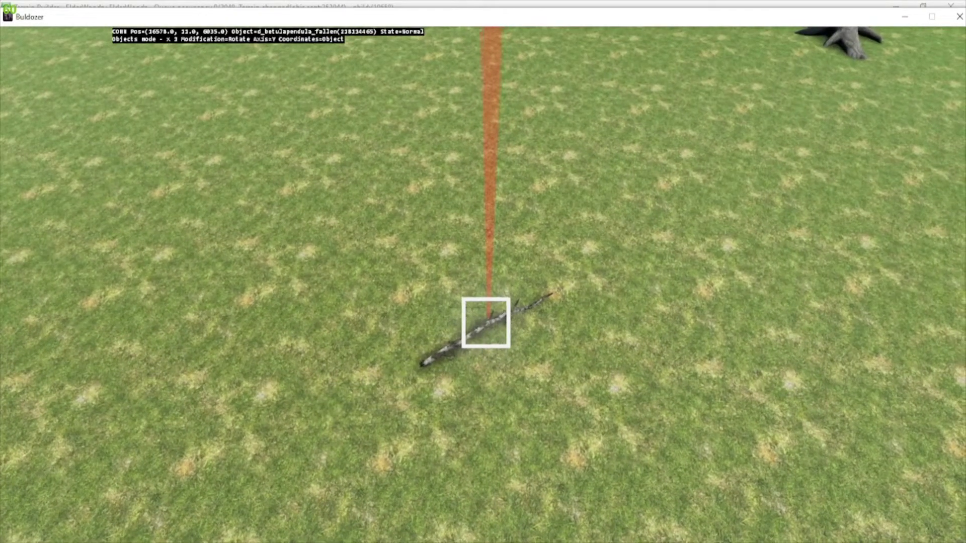
right_drag(486, 323, 486, 322)
key(y)
key(x)
Paste and rotate a second birch log, then undo it.
key(Insert)
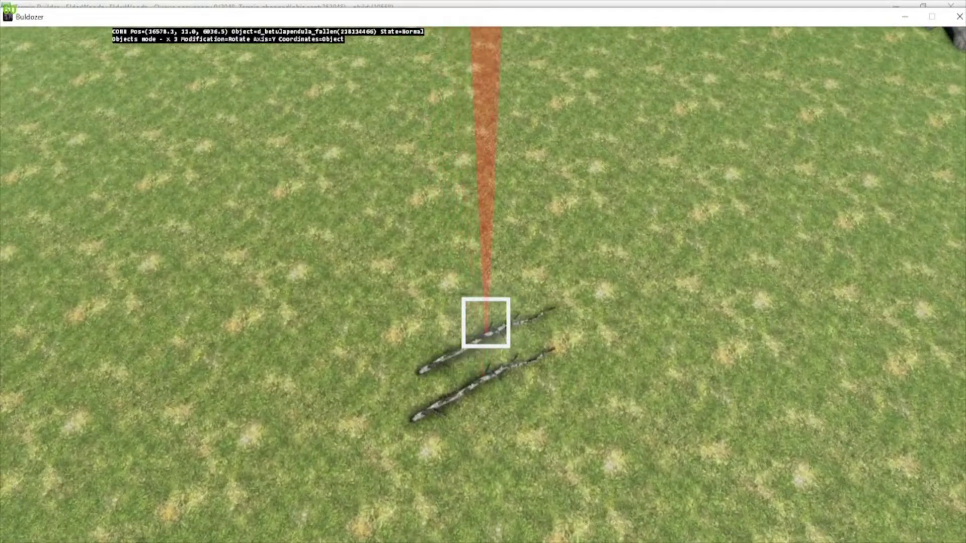
key(y)
shift+drag(486, 323, 486, 323)
key(Delete)
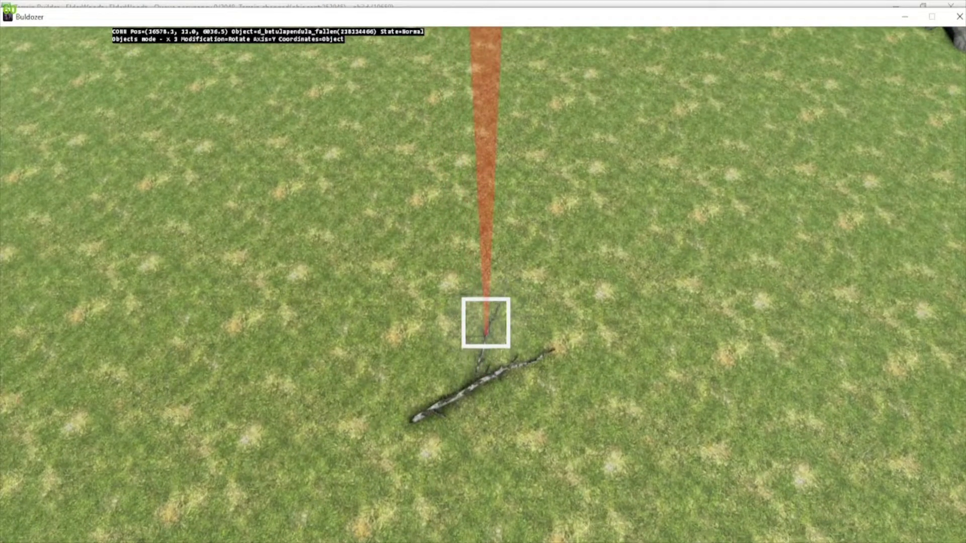
right_drag(486, 322, 486, 322)
Paste new birch log copies, rotate and nudge them into place beside the first.
key(Insert)
shift+drag(486, 322, 486, 322)
right_drag(487, 323, 486, 323)
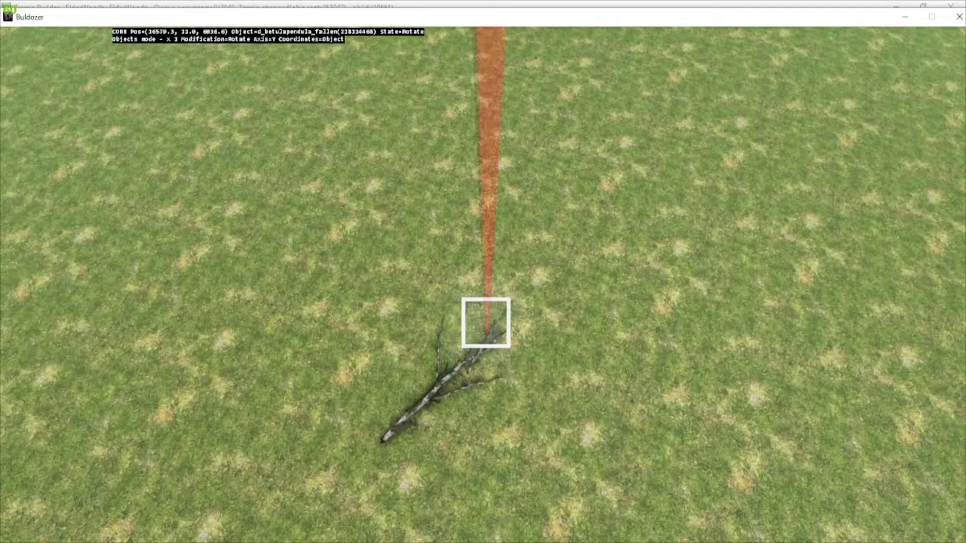
drag(486, 323, 486, 323)
right_drag(487, 323, 486, 322)
drag(486, 323, 487, 322)
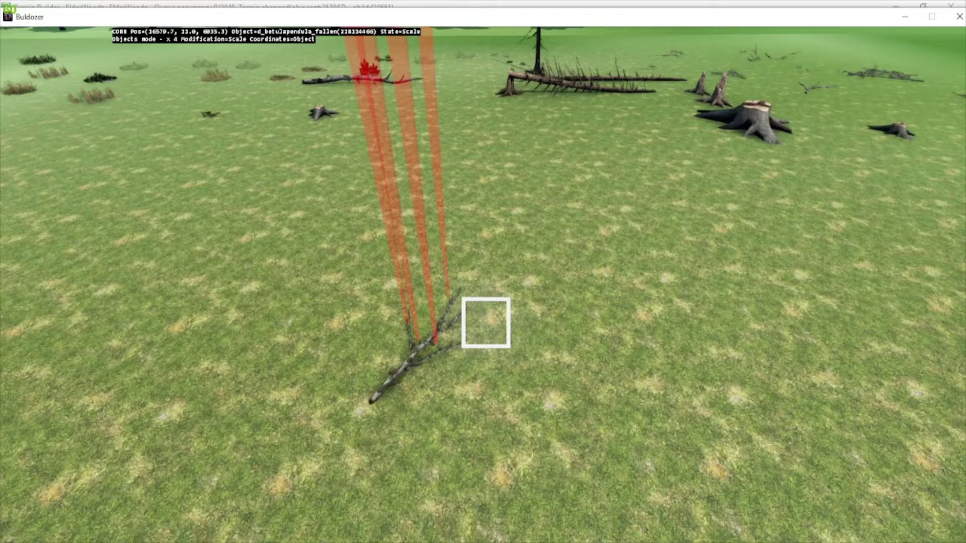
key(ctrl+v)
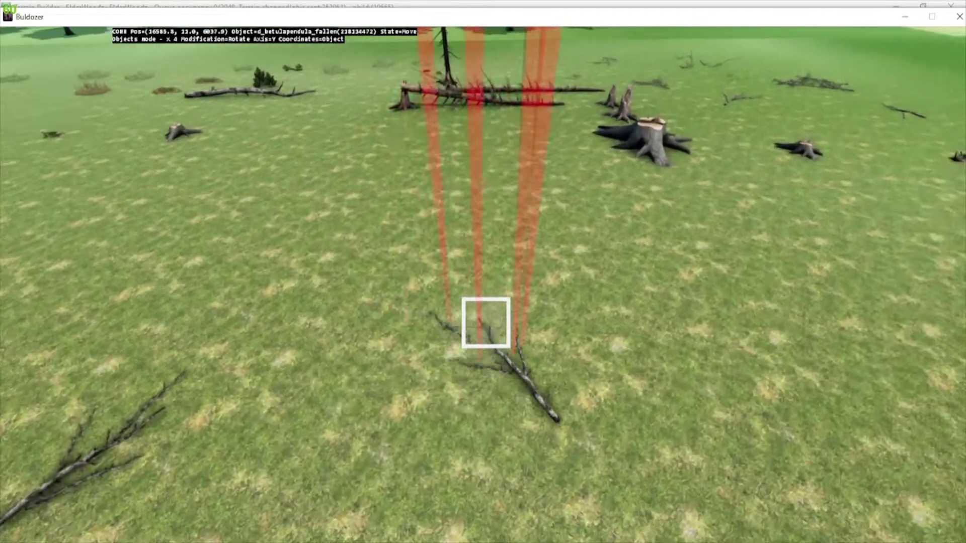
click(486, 322)
Deselect the logs, then select the fallen birch branch and lengthen it slightly.
key(s)
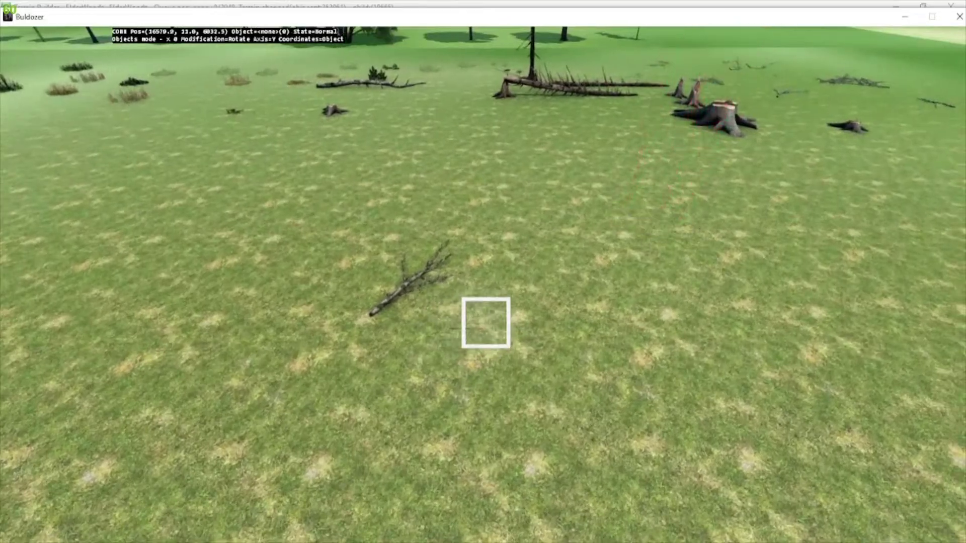
right_drag(486, 323, 486, 323)
click(486, 322)
drag(486, 323, 486, 323)
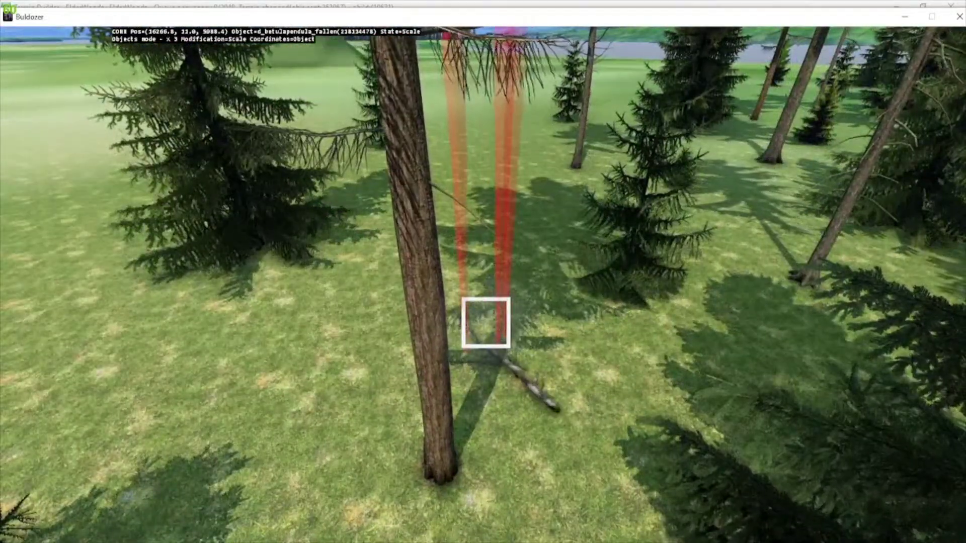
right_drag(486, 322, 486, 323)
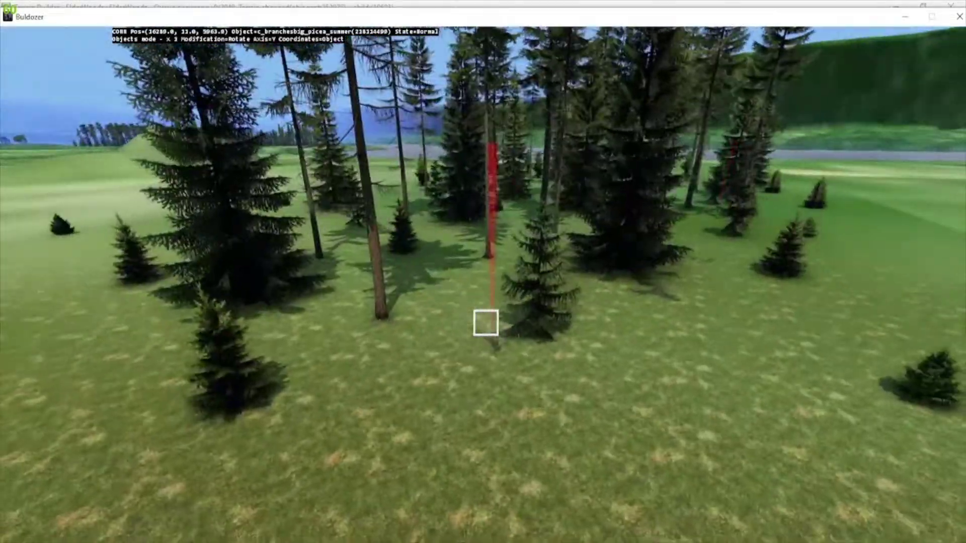
key(w)
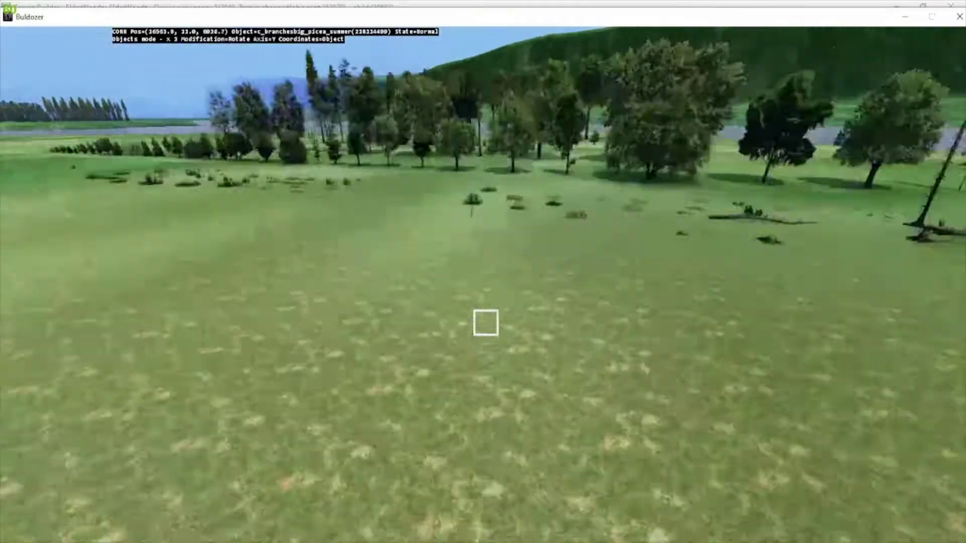
key(w)
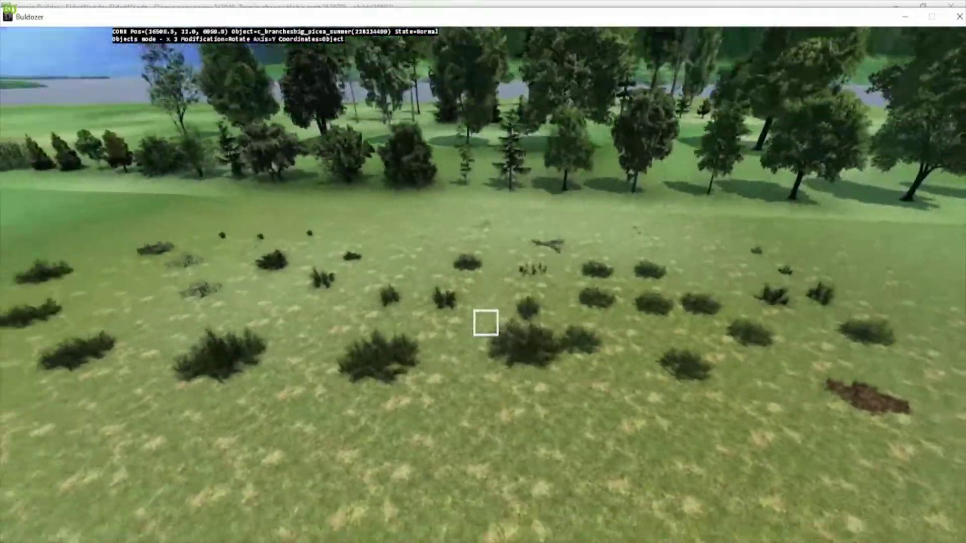
key(w)
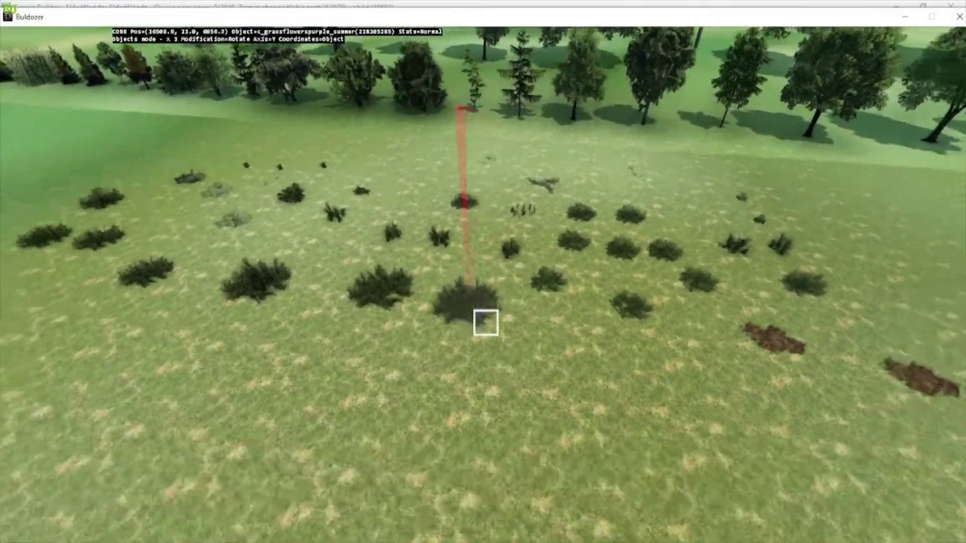
key(w)
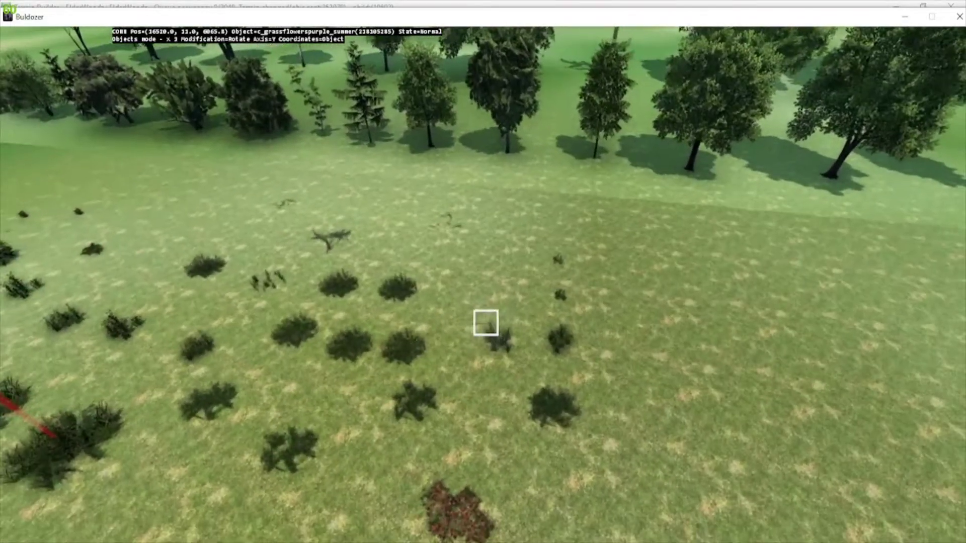
key(w)
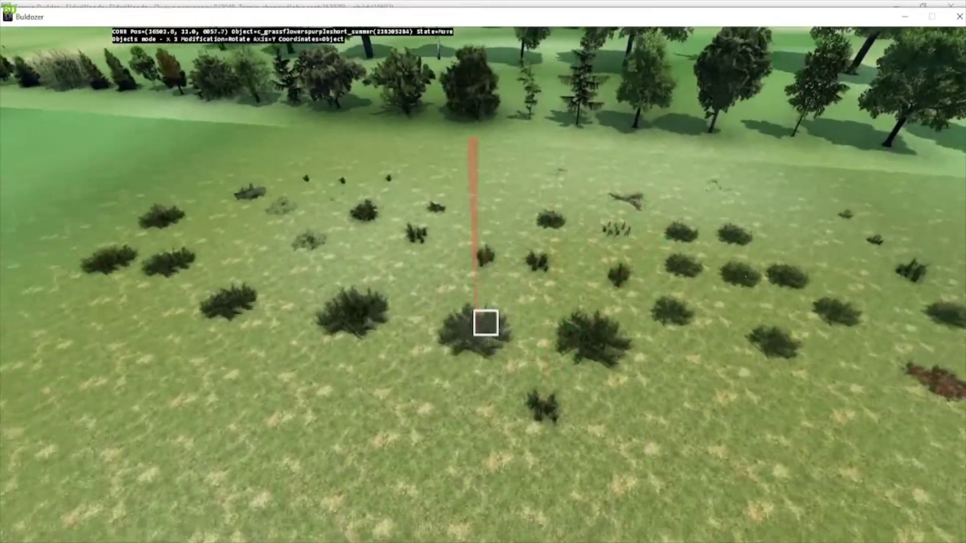
key(w)
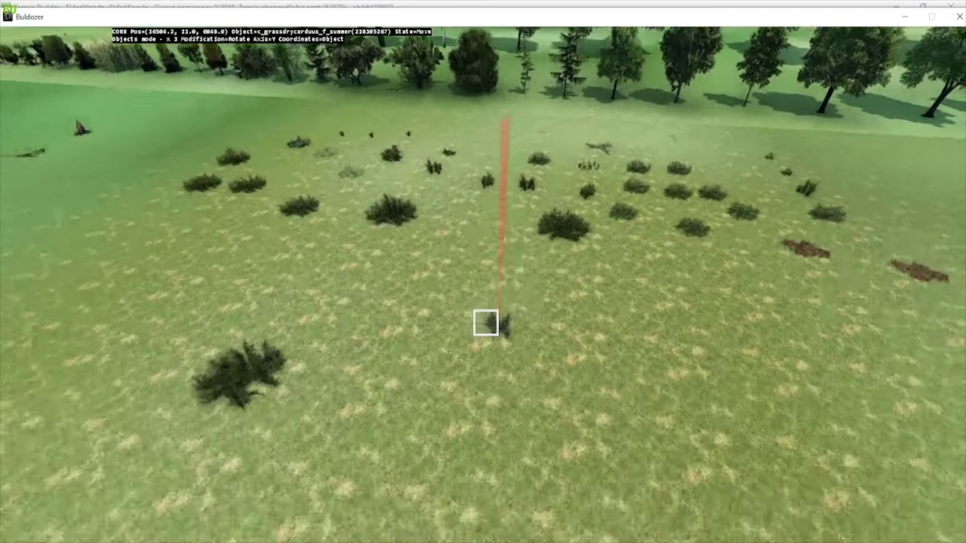
key(w)
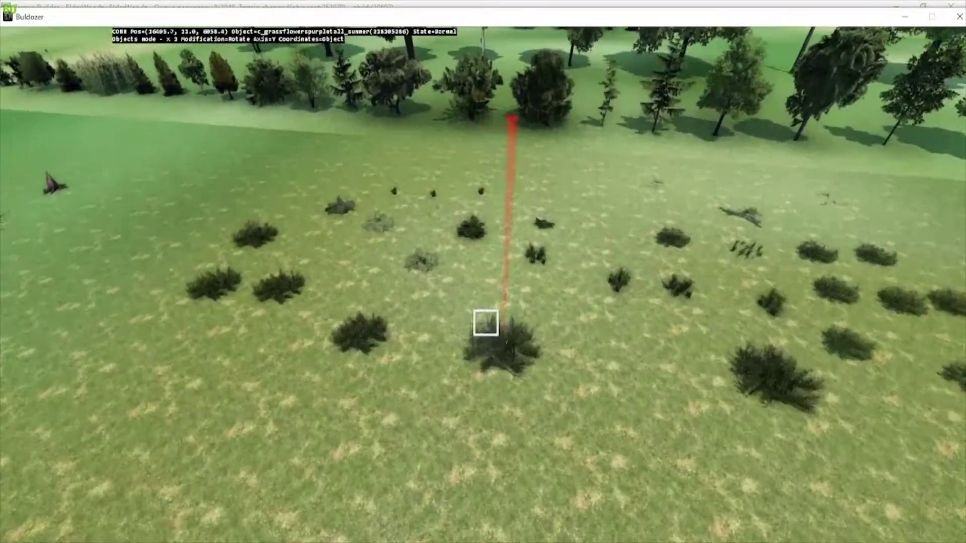
key(s)
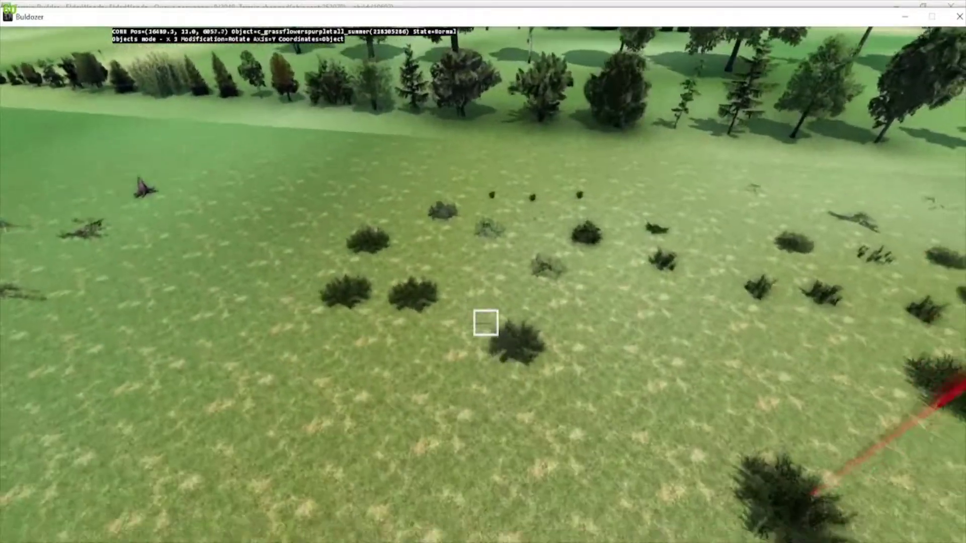
key(w)
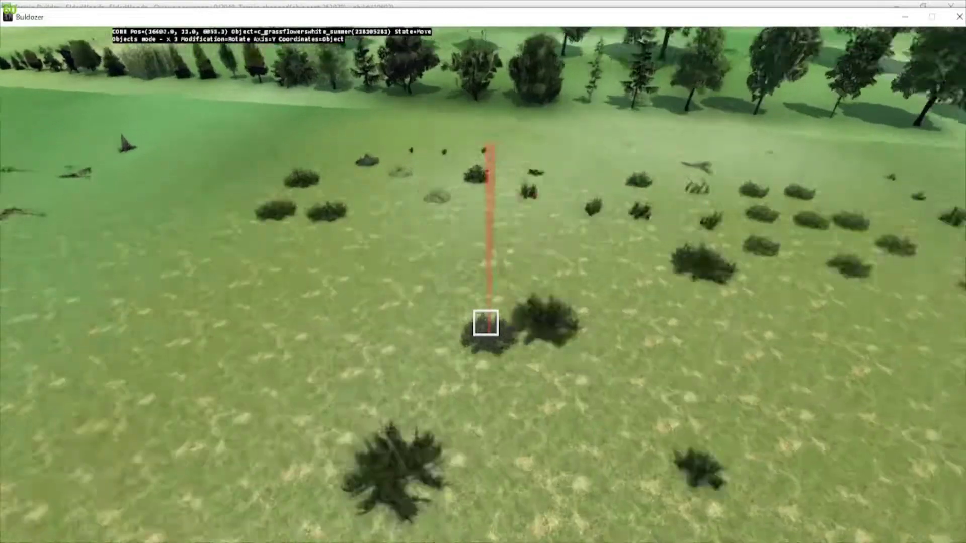
key(d)
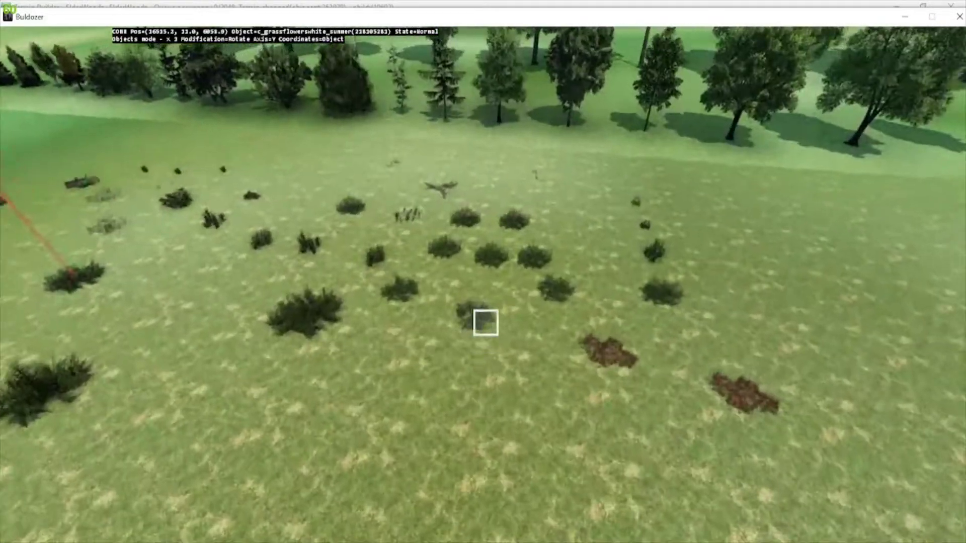
key(s)
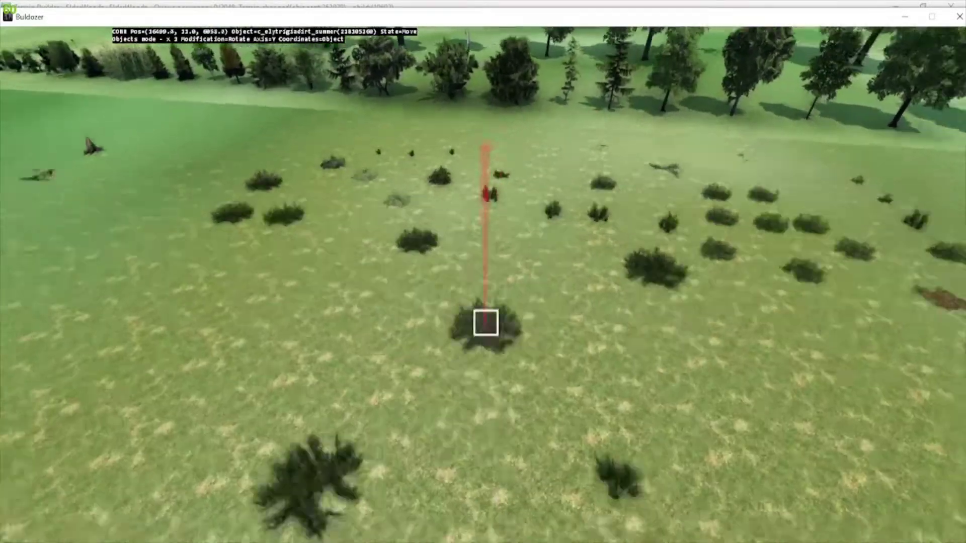
right_drag(486, 323, 486, 323)
key(d)
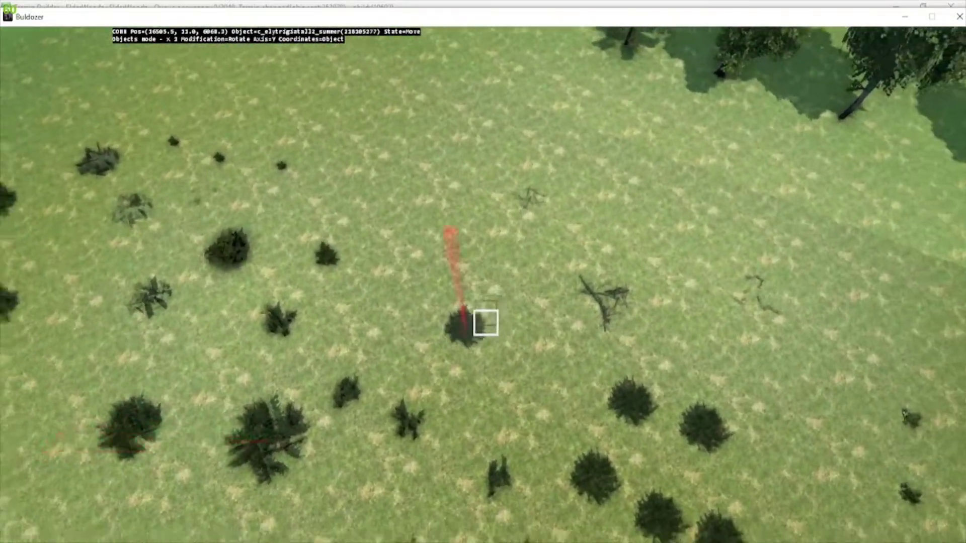
key(d)
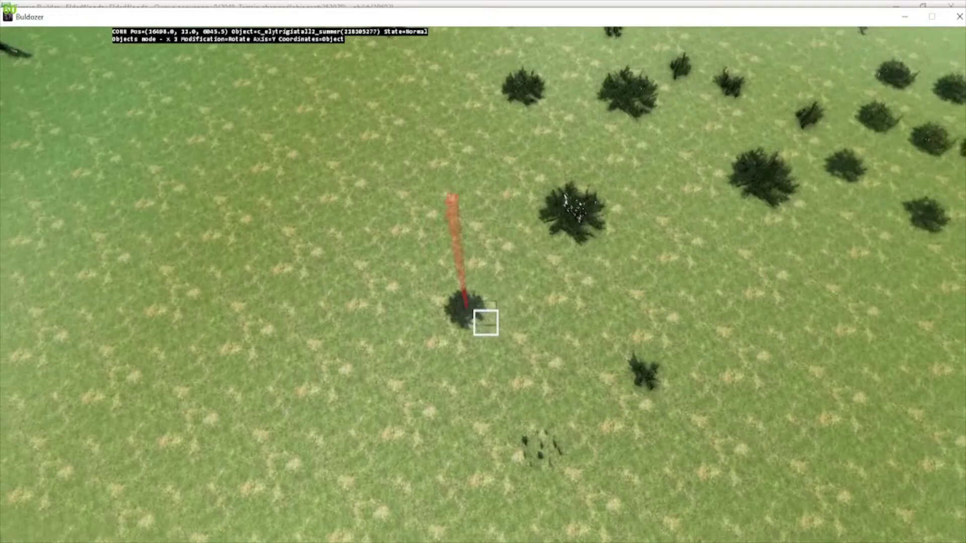
right_drag(486, 323, 485, 323)
key(w)
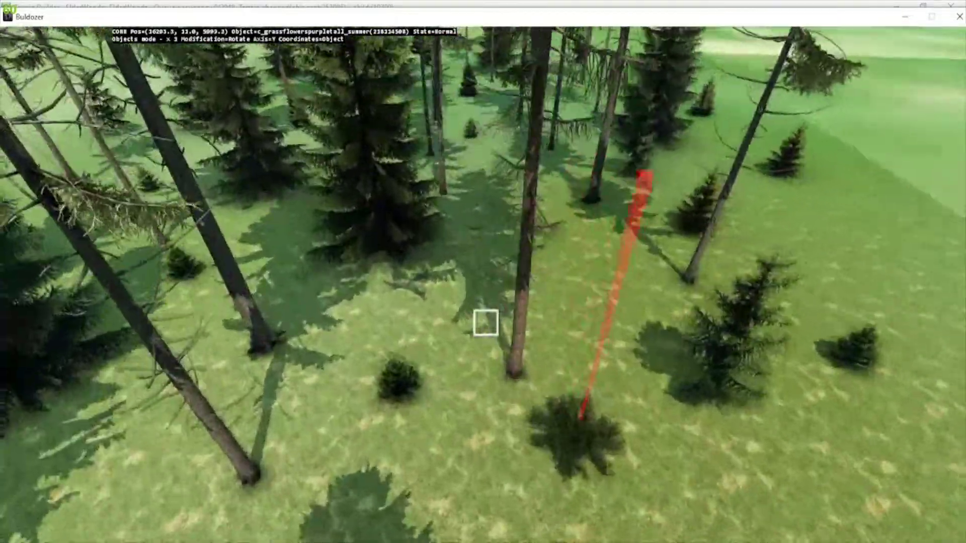
Fly deeper among the trees, then back and up over the spruce cluster.
key(w)
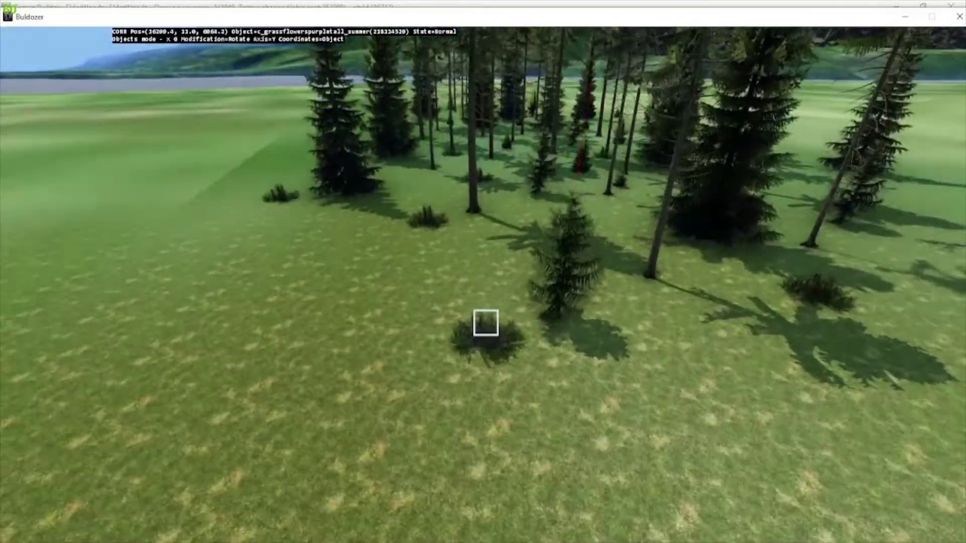
key(w)
key(s)
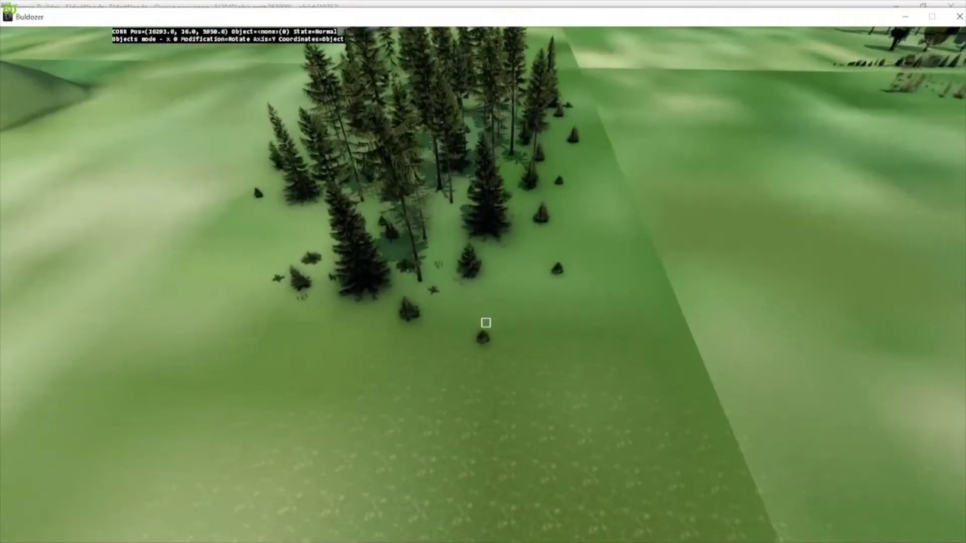
Check the spruce bushes at the forest edge, clear the selection, and switch back to Terrain Builder.
right_drag(486, 323, 486, 322)
click(486, 320)
click(486, 320)
click(486, 323)
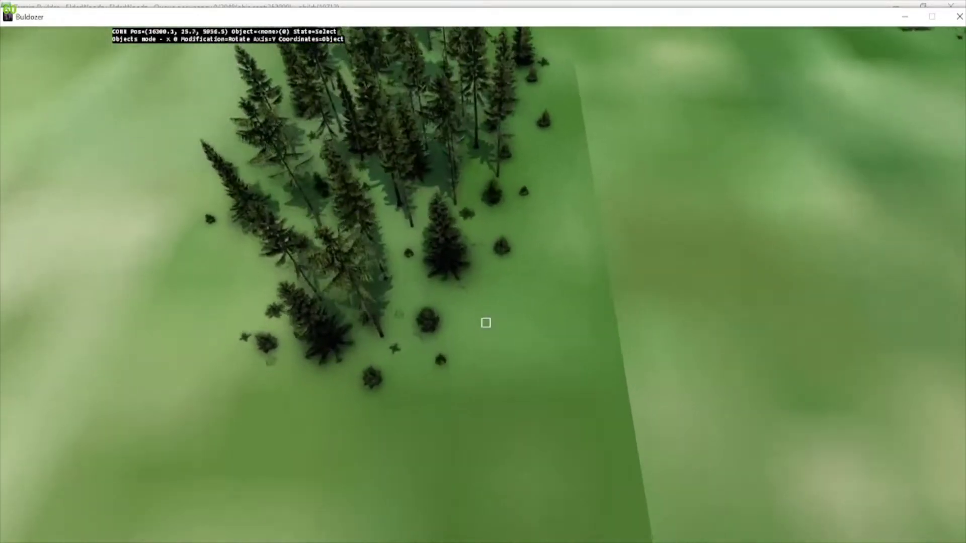
key(alt+Tab)
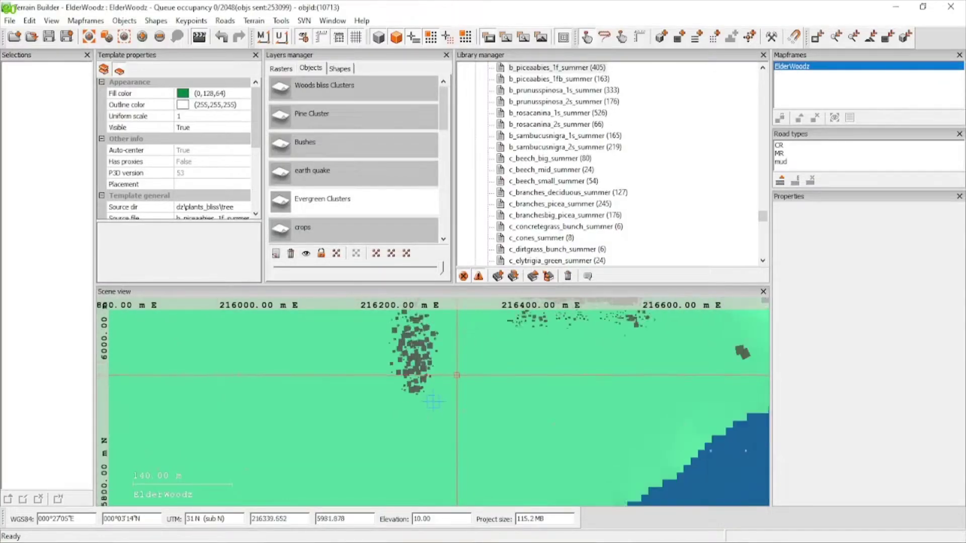
Zoom in and box-select every object in the evergreen tree cluster.
scroll(433, 402, up, 2)
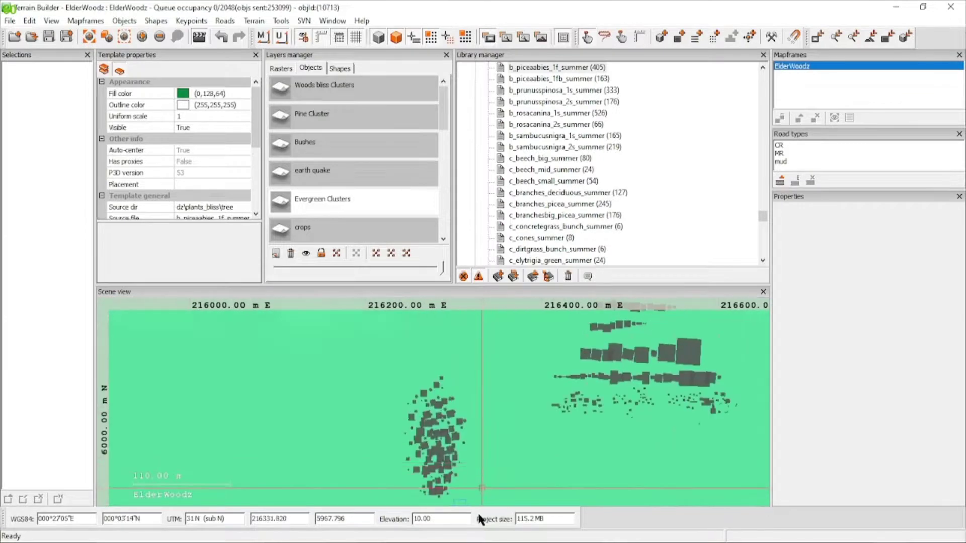
scroll(489, 406, up, 3)
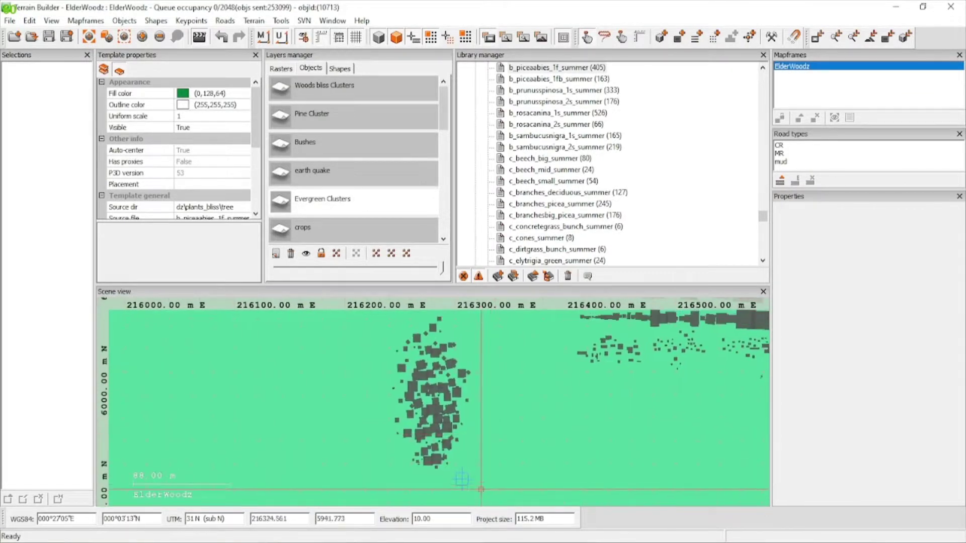
drag(481, 489, 384, 326)
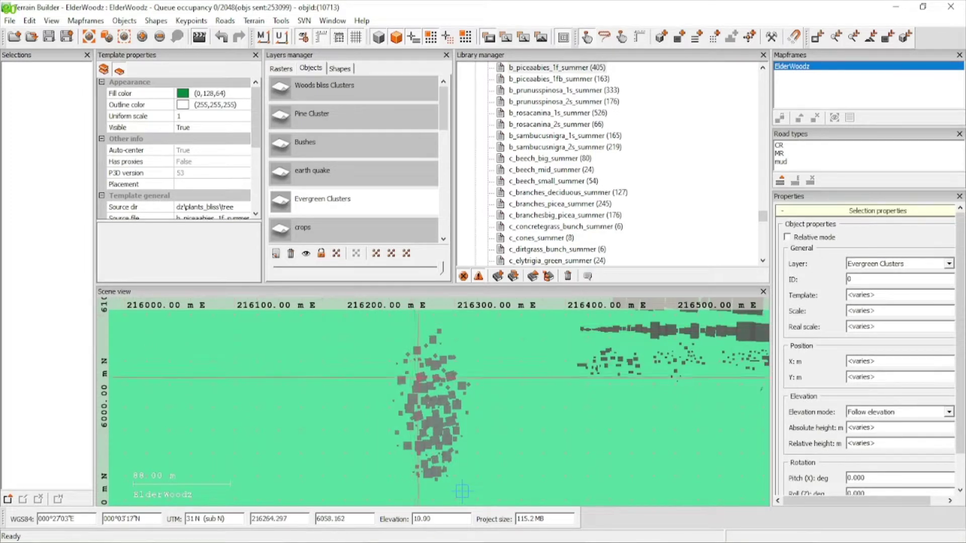
Set up an Objects export to text with Source: Selection and all templates included.
click(10, 23)
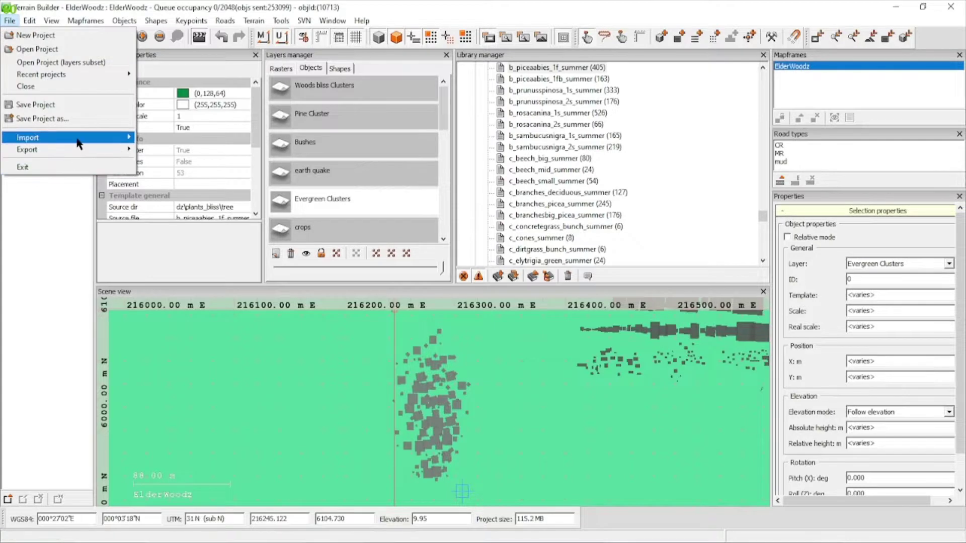
mouse_move(78, 143)
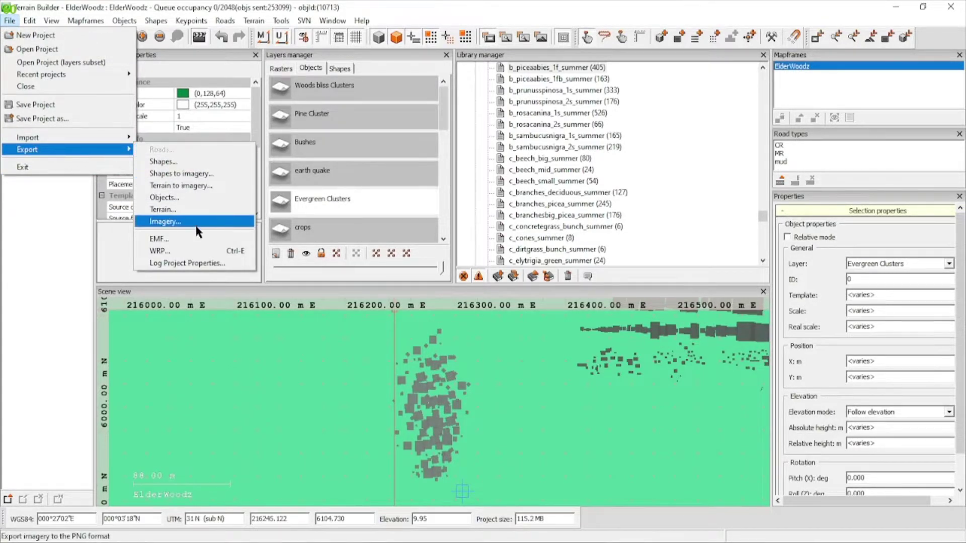
click(190, 199)
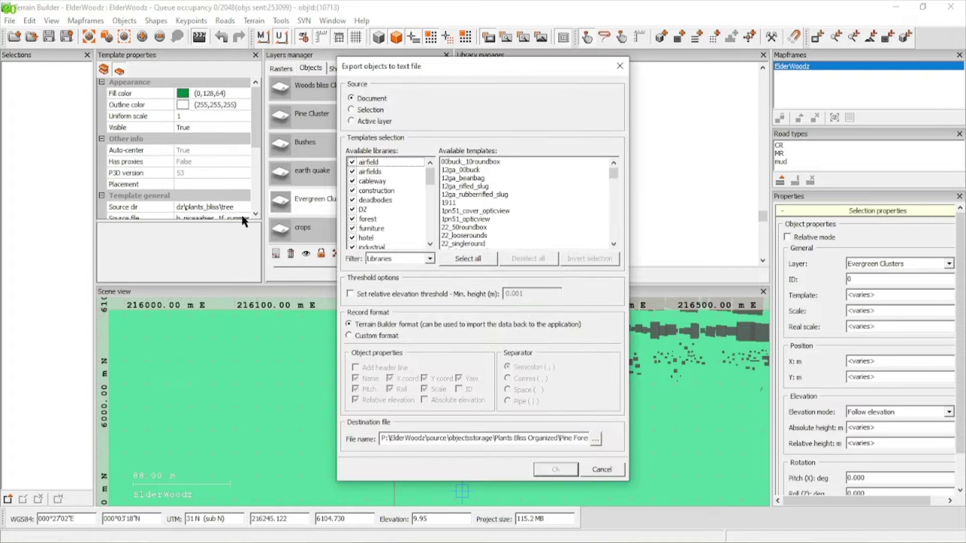
click(351, 109)
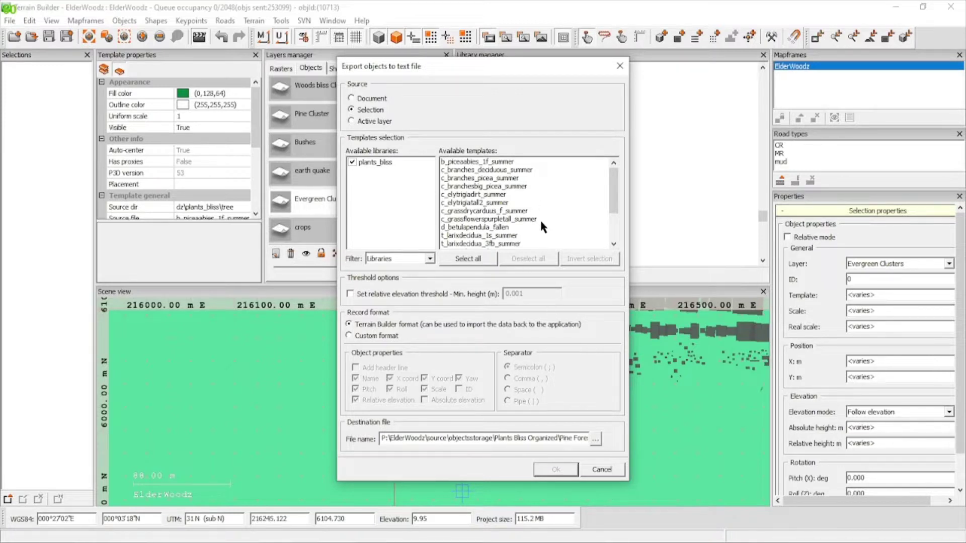
click(479, 259)
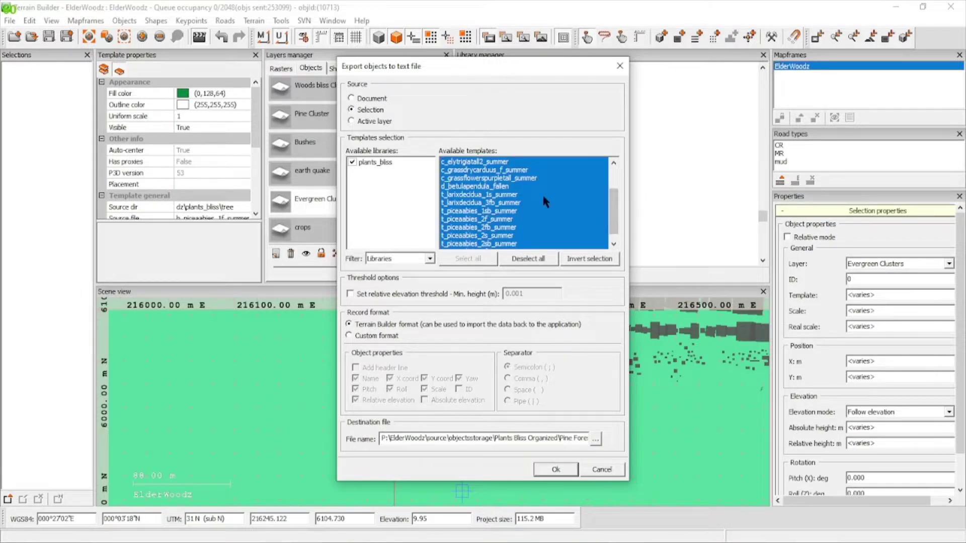
Name the export file TemplateClusterEvergreen1 in the Downloads folder and accept it.
click(595, 439)
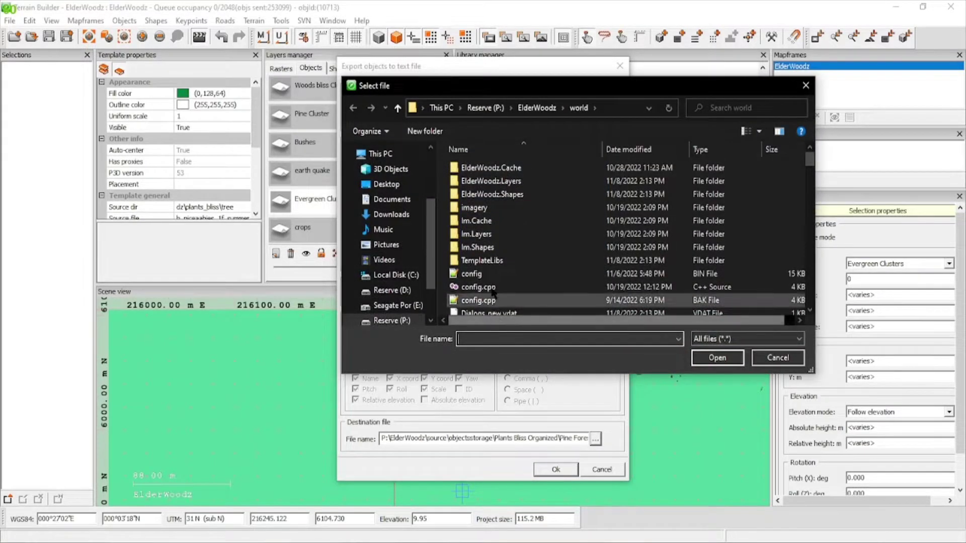
click(393, 215)
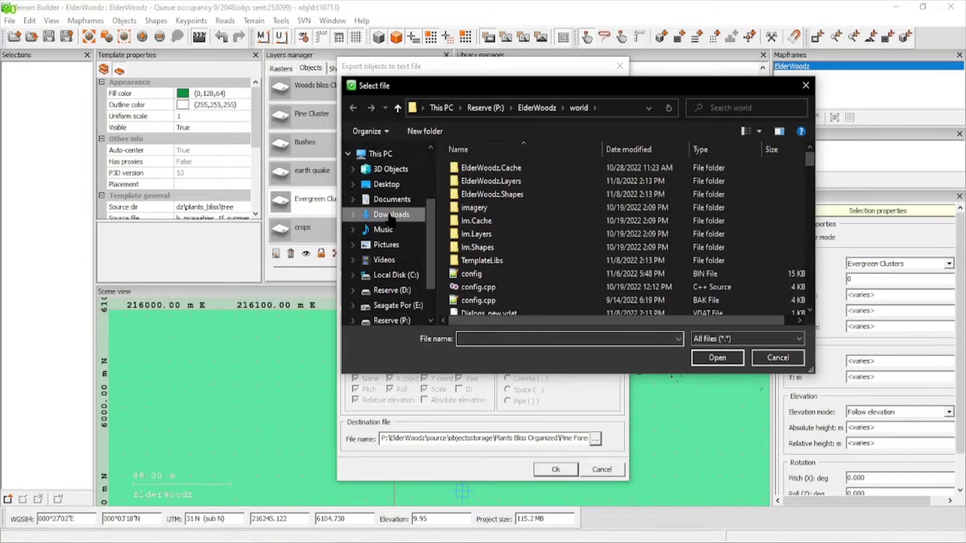
click(523, 342)
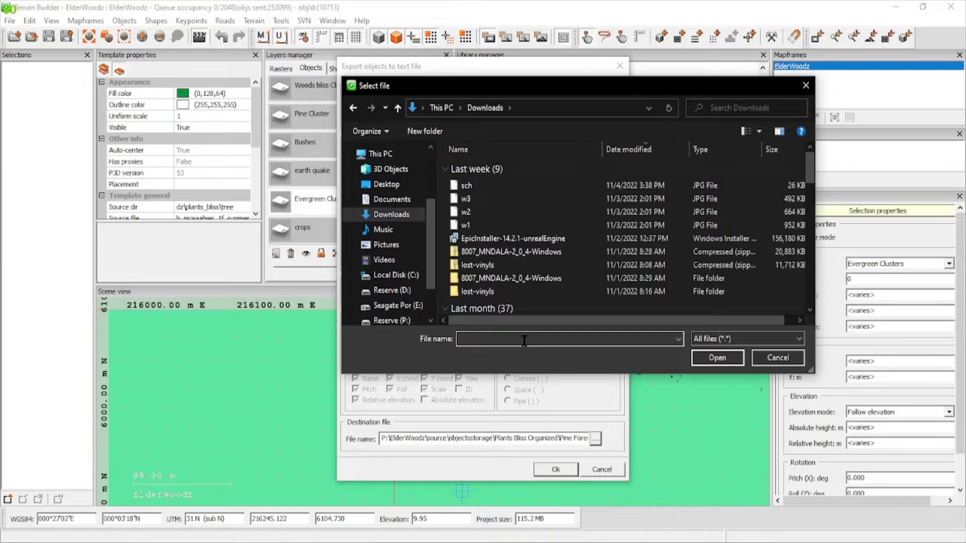
text(TemplateCluster)
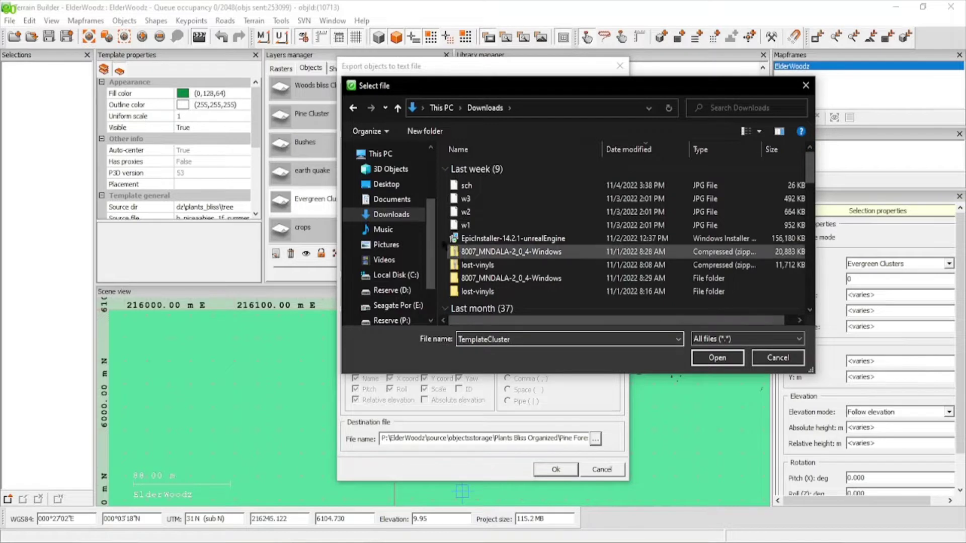
text(Ever)
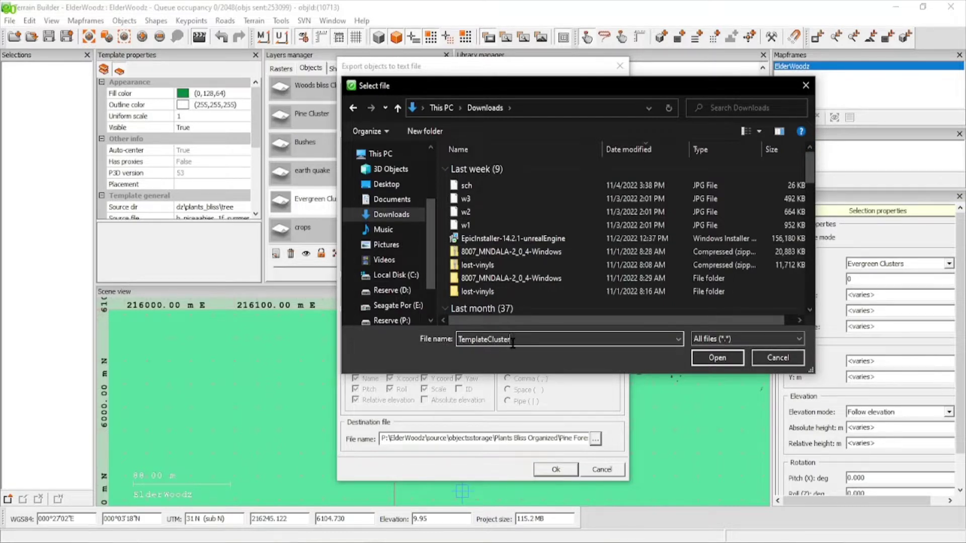
text(green1)
click(717, 357)
Run the export, dismiss its success message, browse the Import menu, then switch to Buldozer.
click(555, 470)
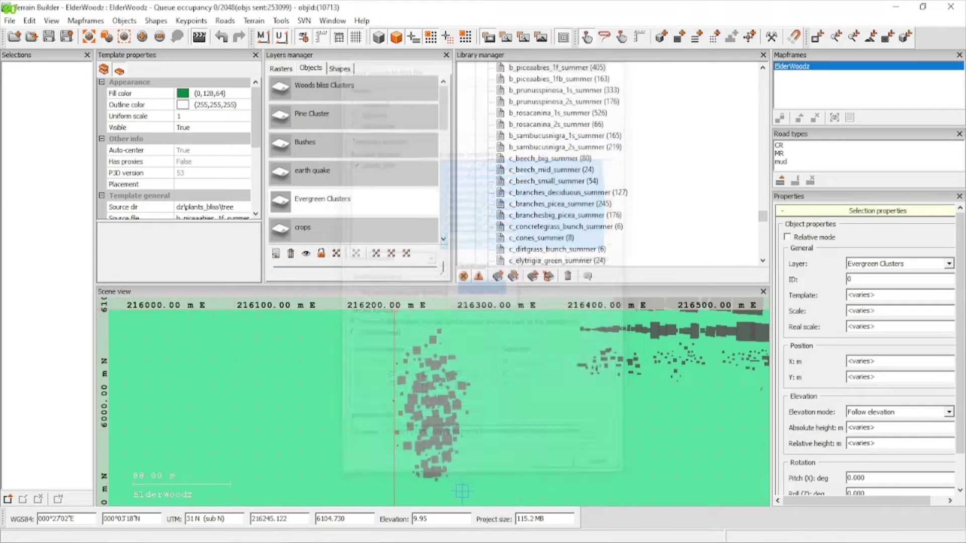
click(578, 326)
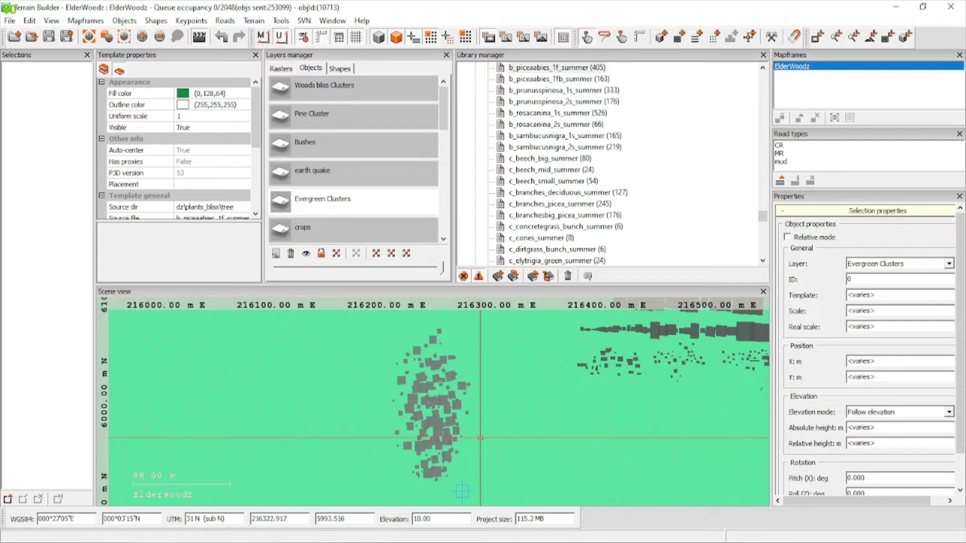
click(11, 21)
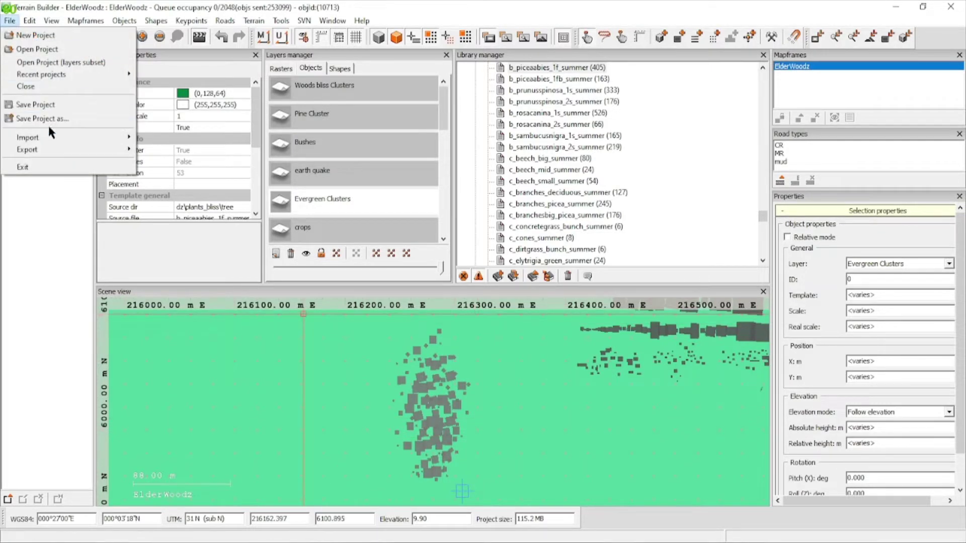
mouse_move(50, 140)
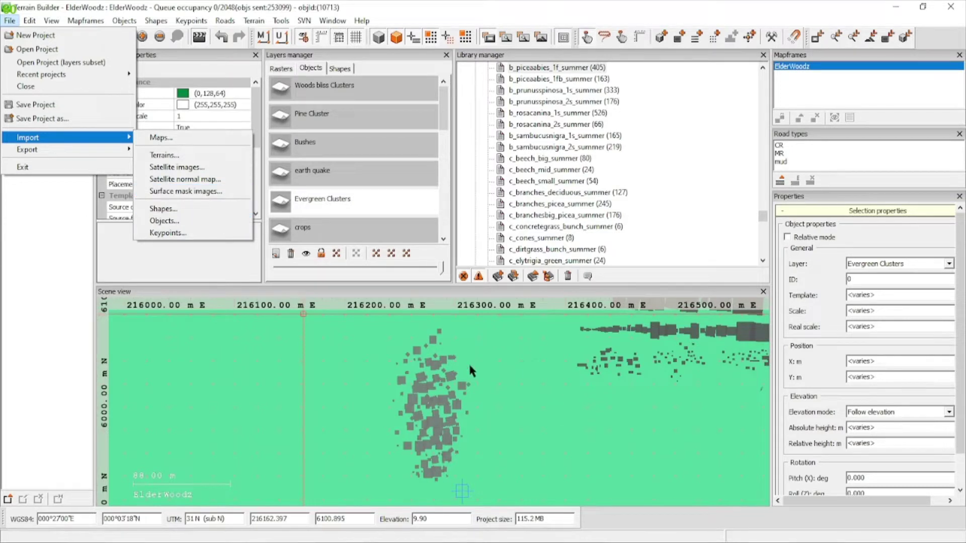
click(501, 457)
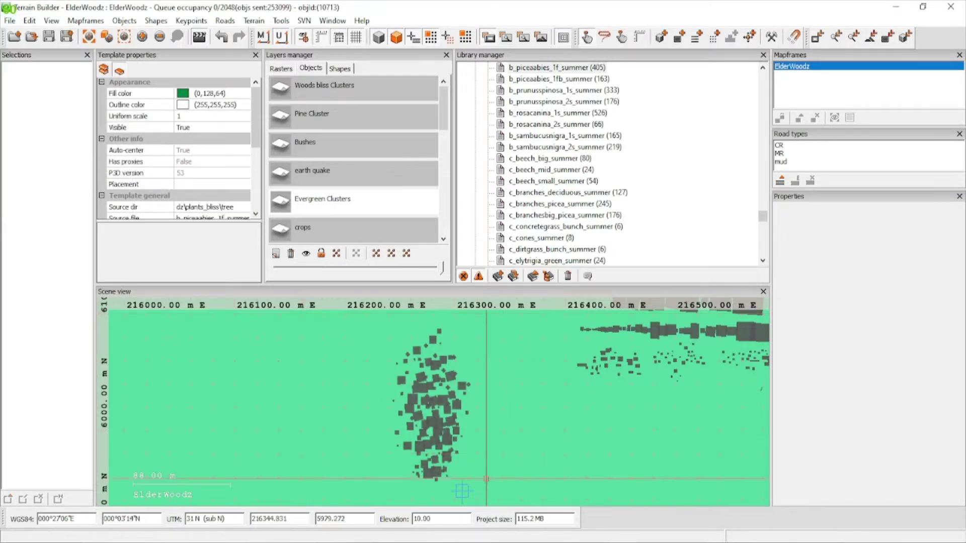
key(alt+Tab)
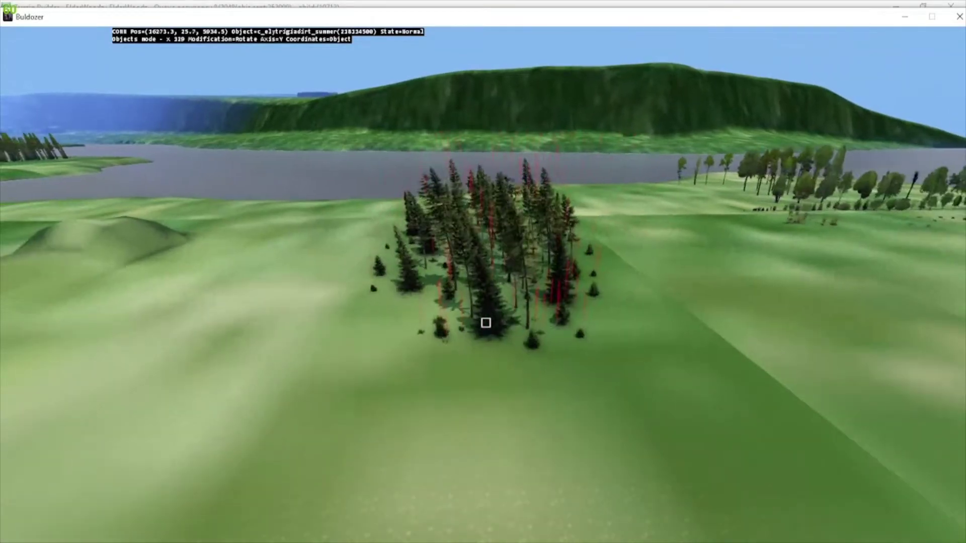
Pan and zoom Terrain Builder's map onto the hillside, then switch to Buldozer.
key(alt+Tab)
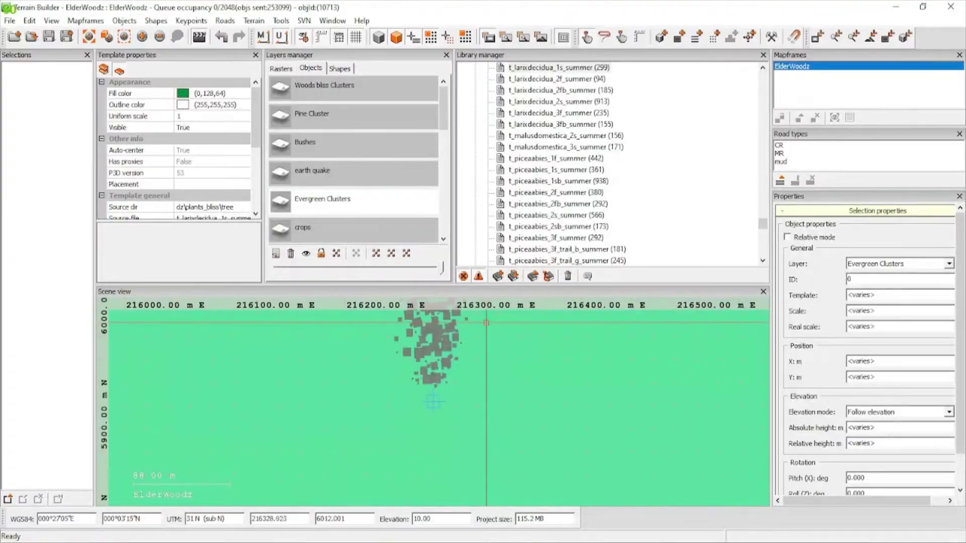
middle_drag(446, 446, 426, 390)
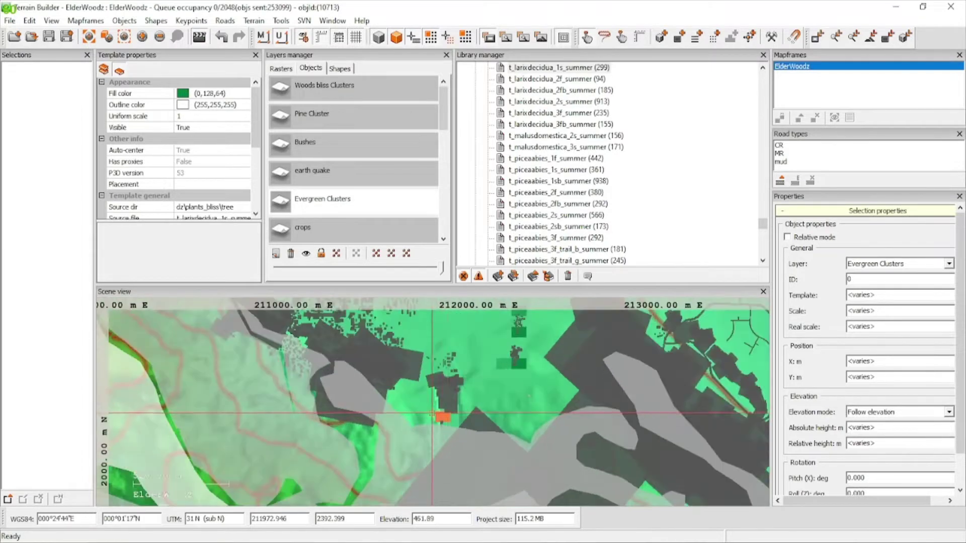
scroll(450, 411, up, 2)
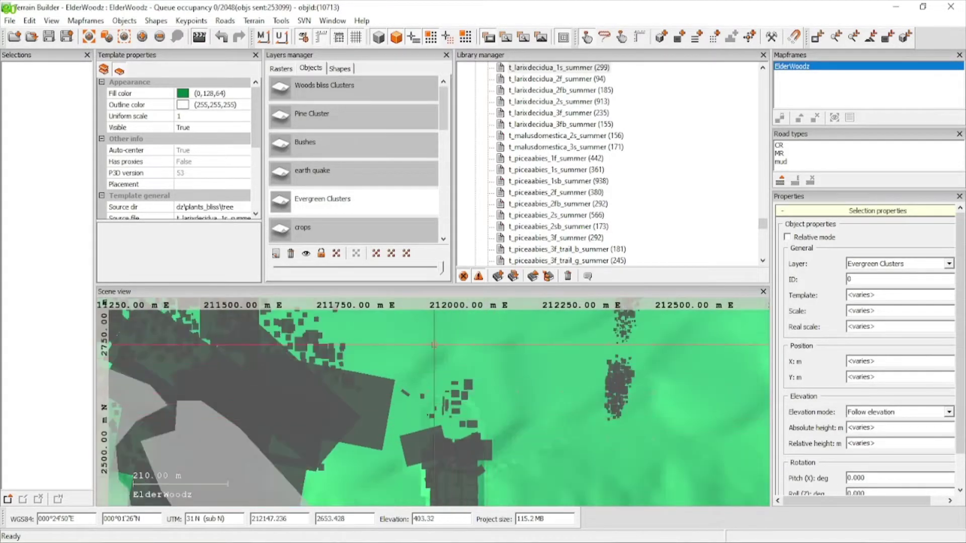
key(alt+Tab)
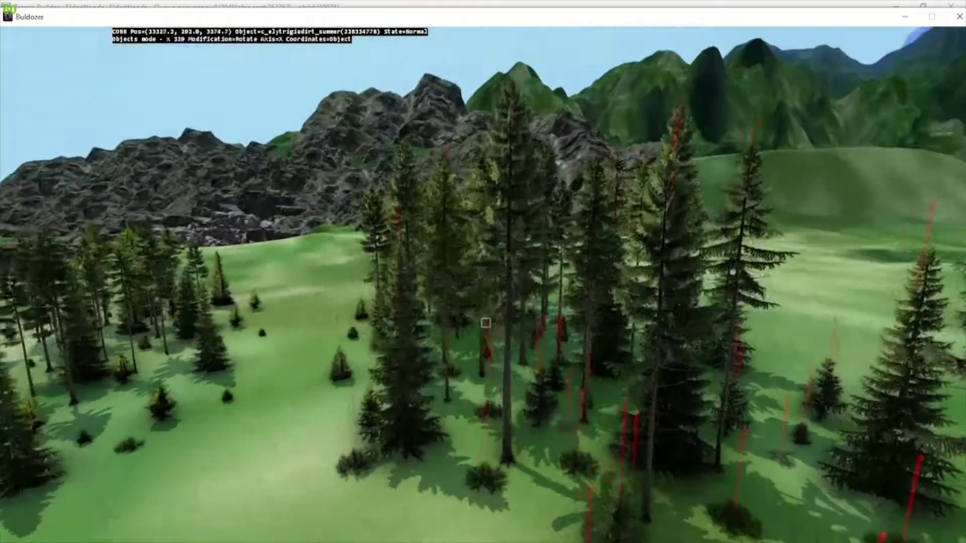
Fly the Buldozer camera in and out over the forest to inspect the evergreen stands.
key(w)
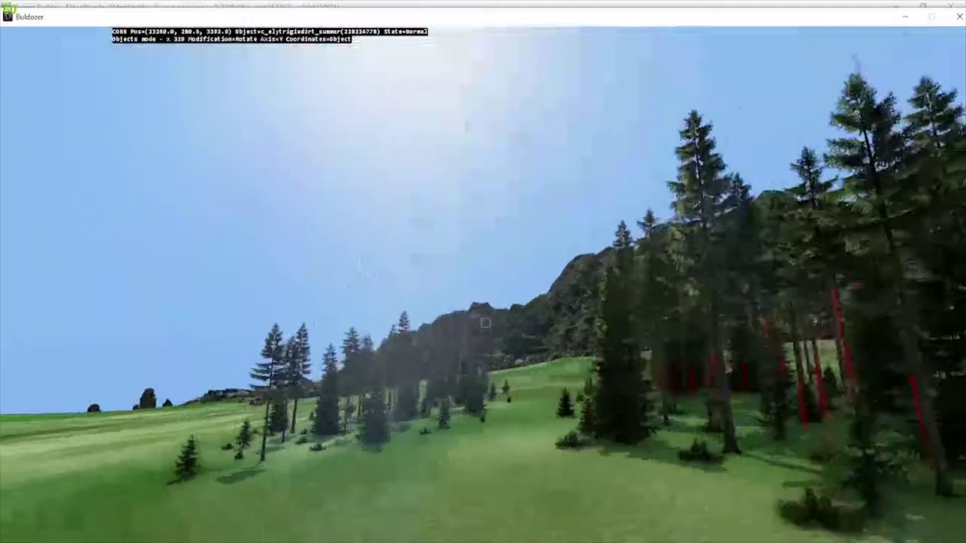
key(s)
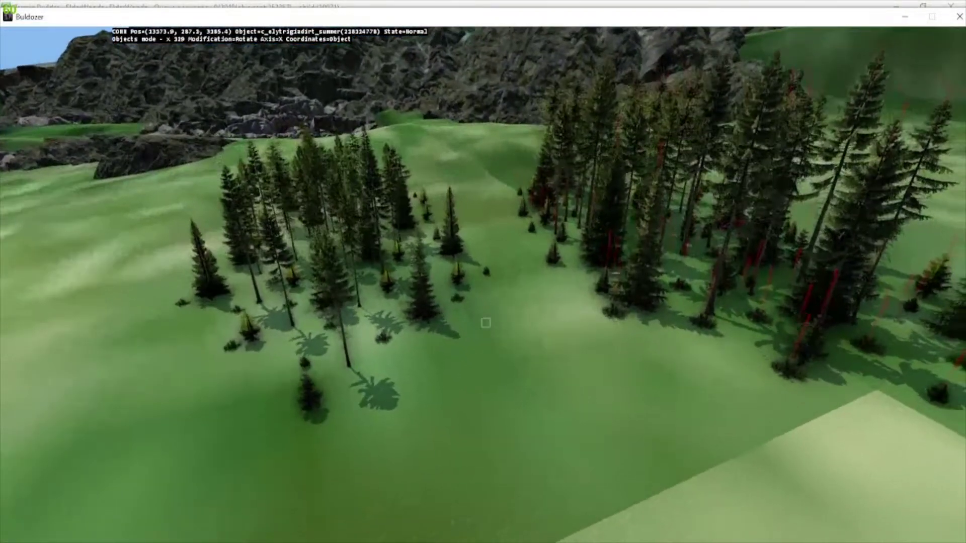
key(w)
key(w)
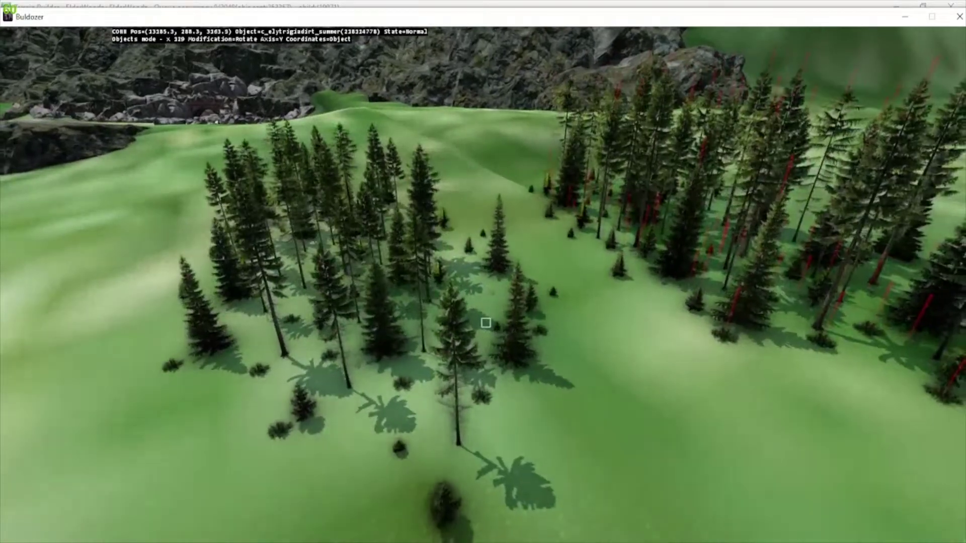
key(s)
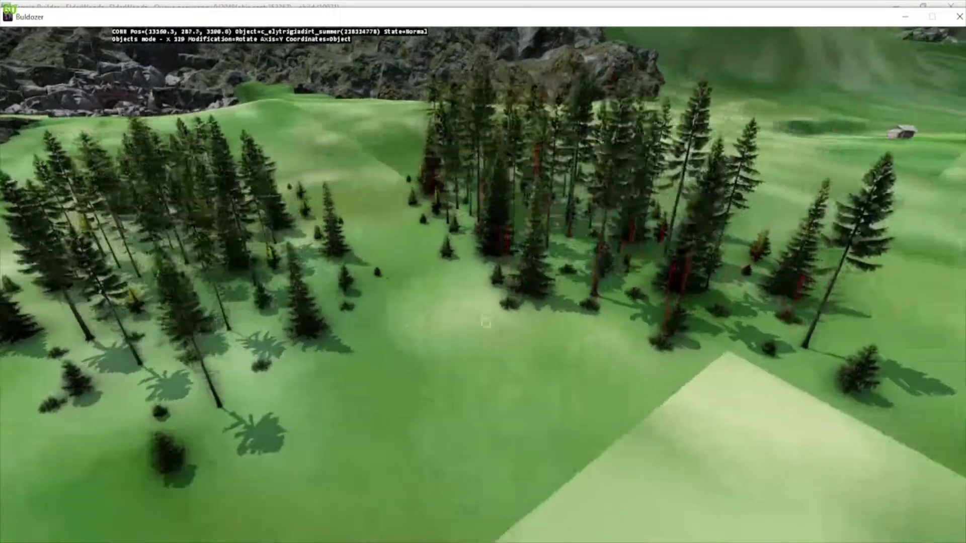
key(w)
key(w)
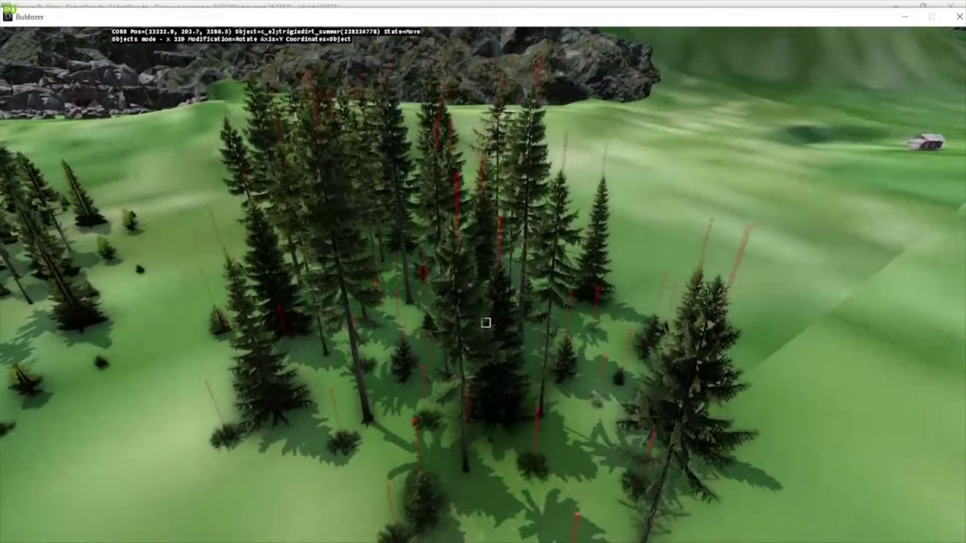
key(s)
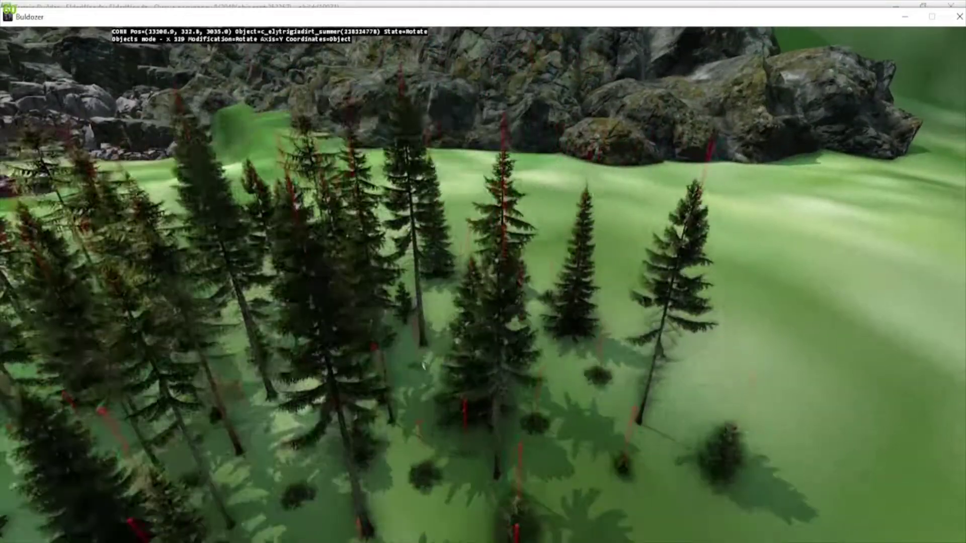
key(s)
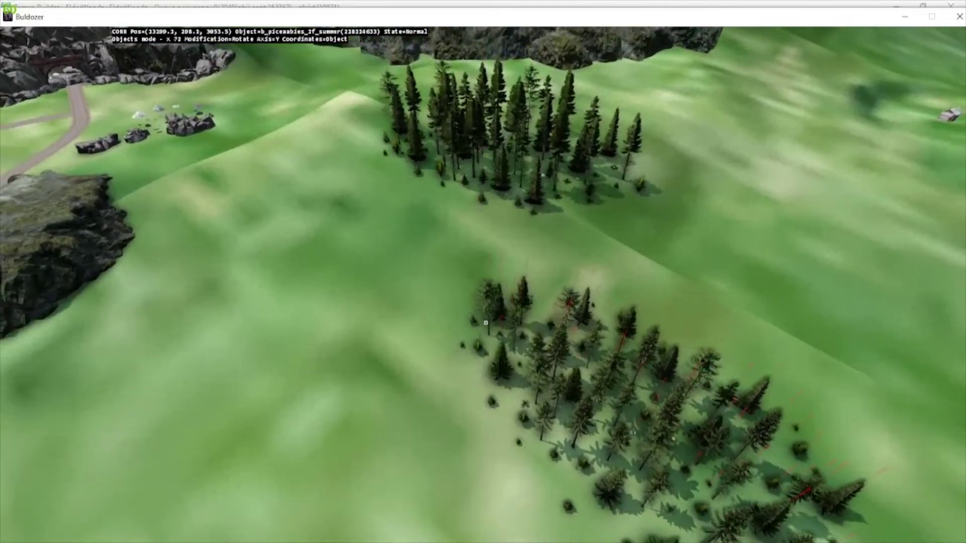
Fly over the tree clusters by the rock cliff, then back off to frame both stands.
key(w)
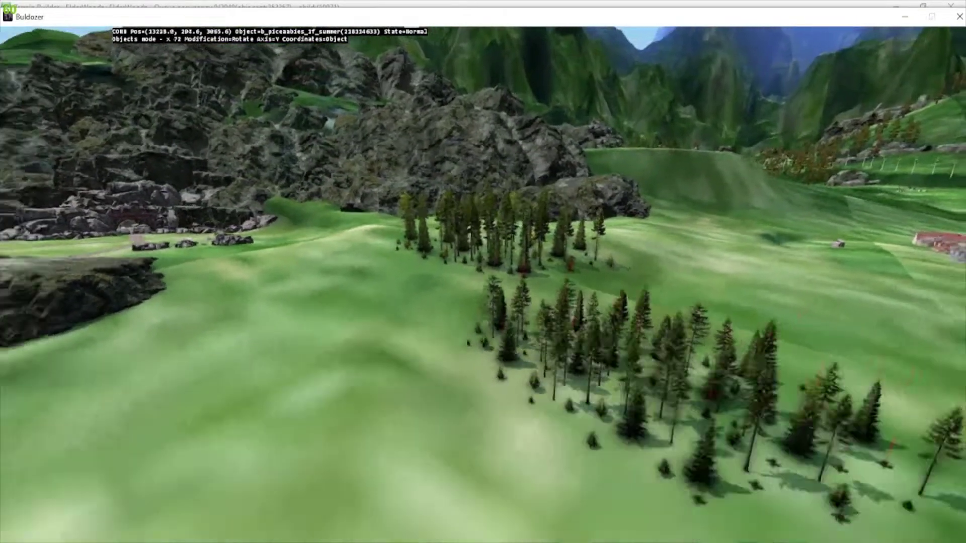
key(w)
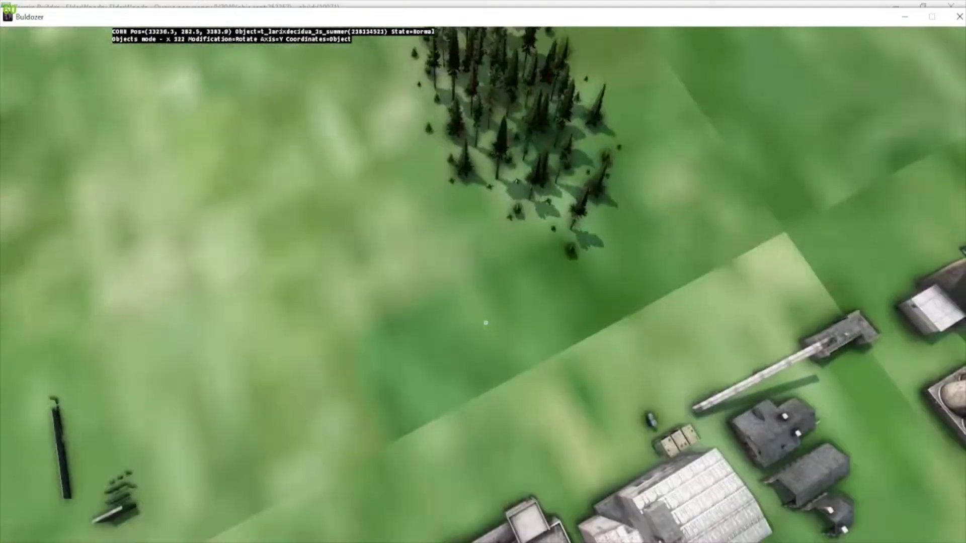
key(s)
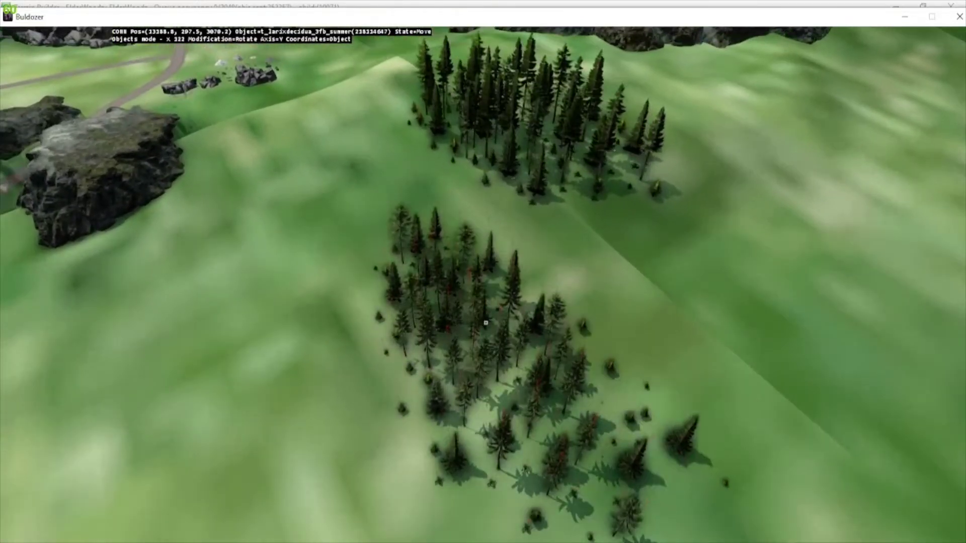
key(s)
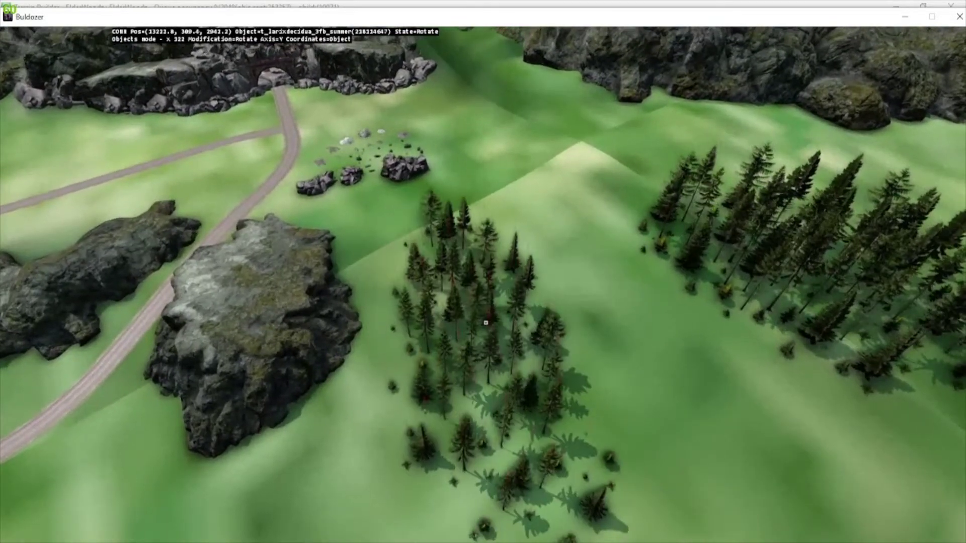
key(d)
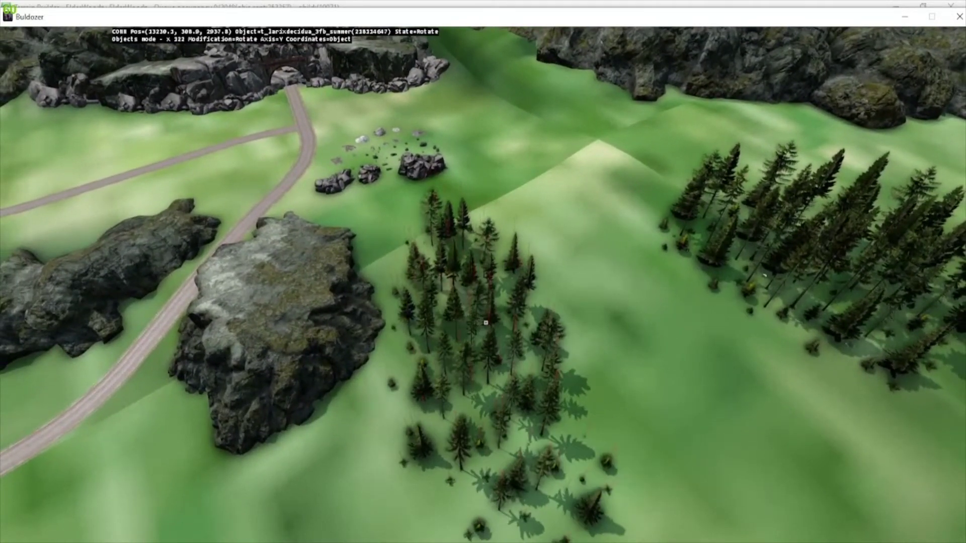
Slide and back the camera along the hillside to see the whole tree cluster.
key(w)
key(w)
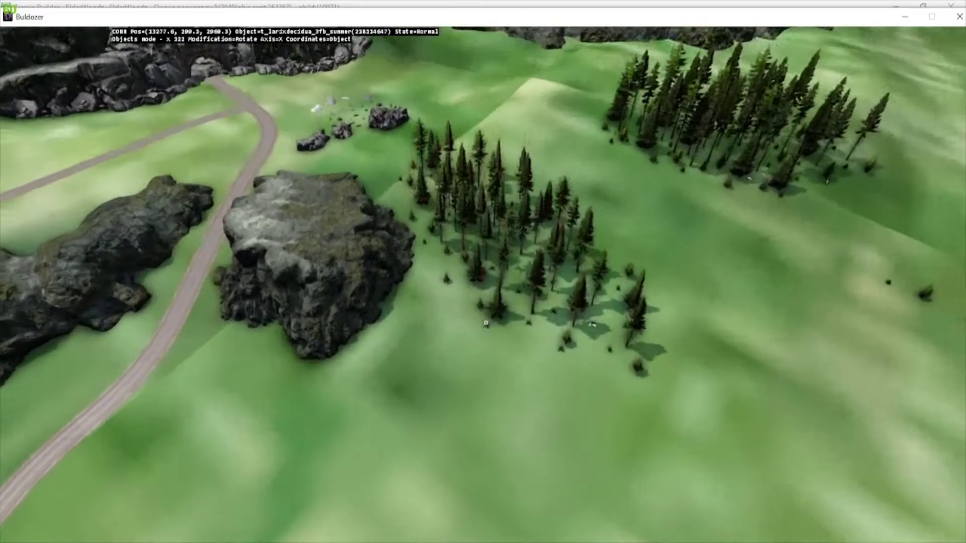
key(a)
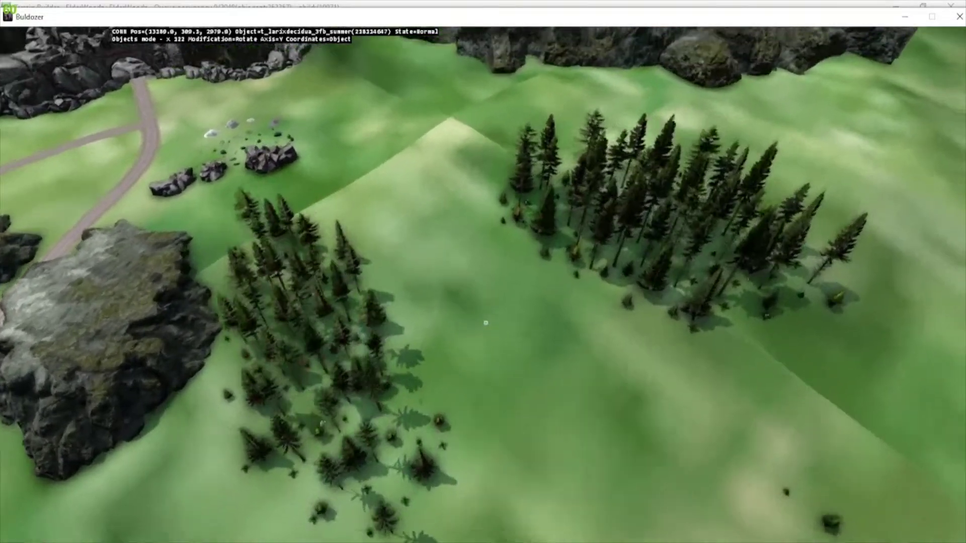
key(d)
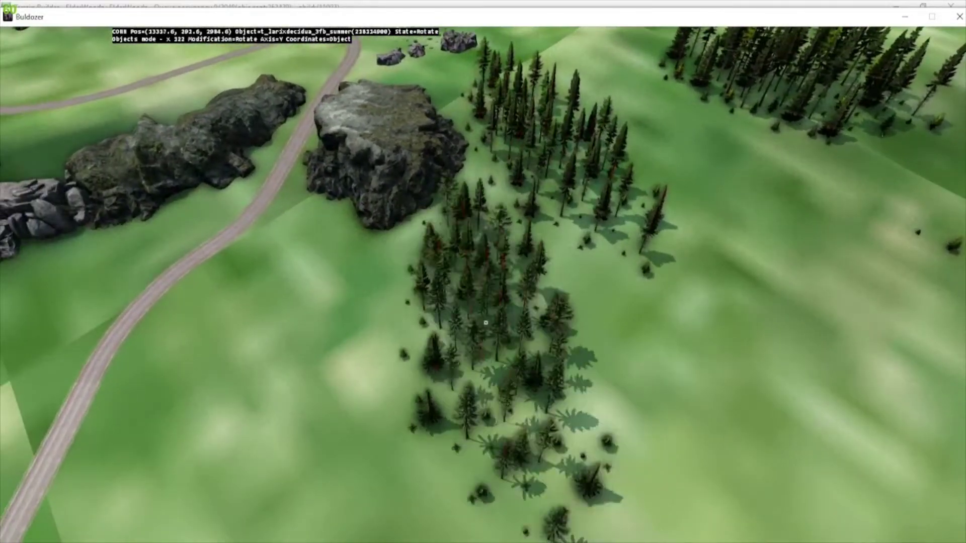
key(a)
key(s)
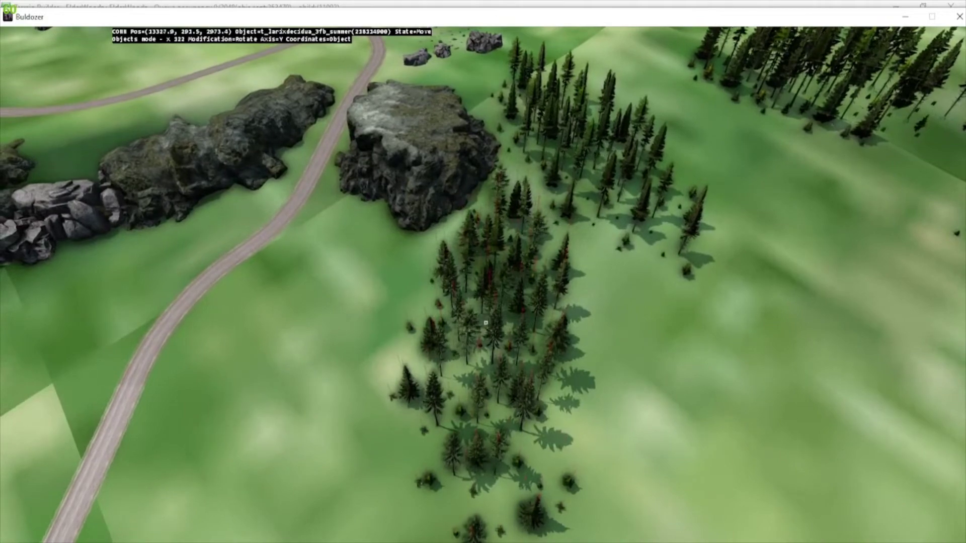
key(a)
key(s)
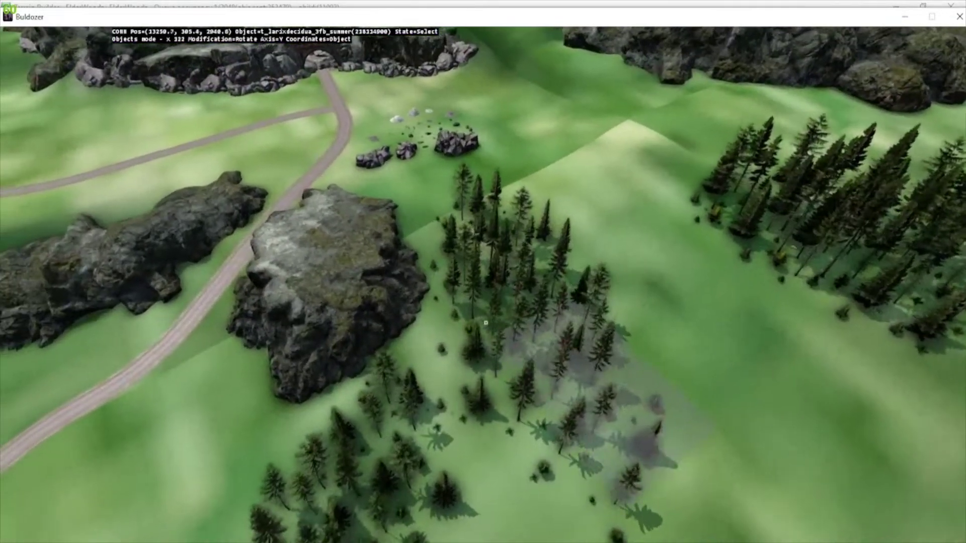
Fly low over the gap between the two stands and place another evergreen cluster there.
key(w)
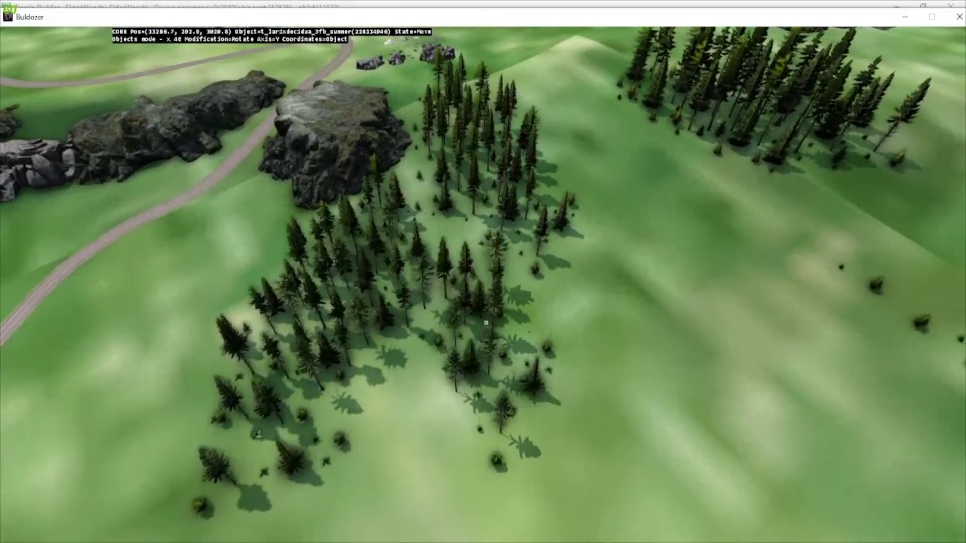
key(w)
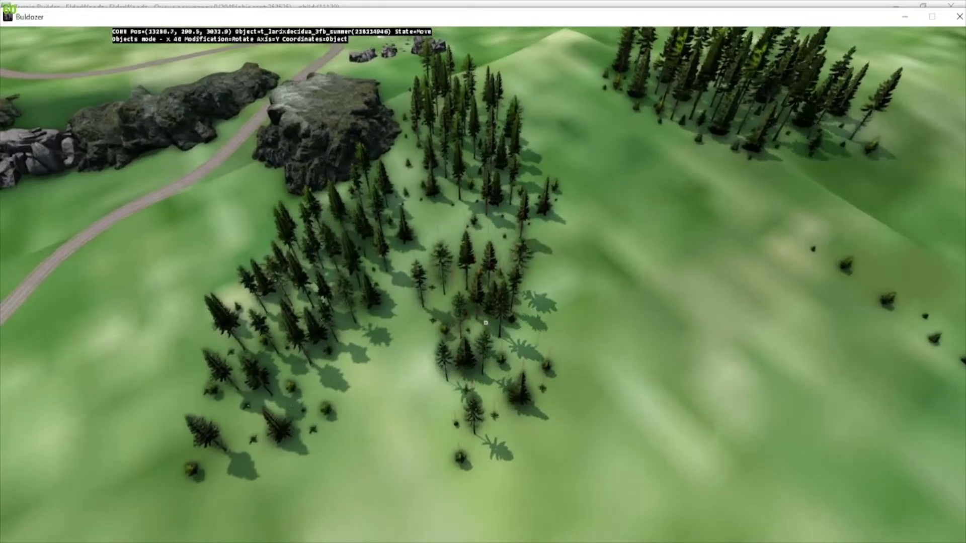
key(s)
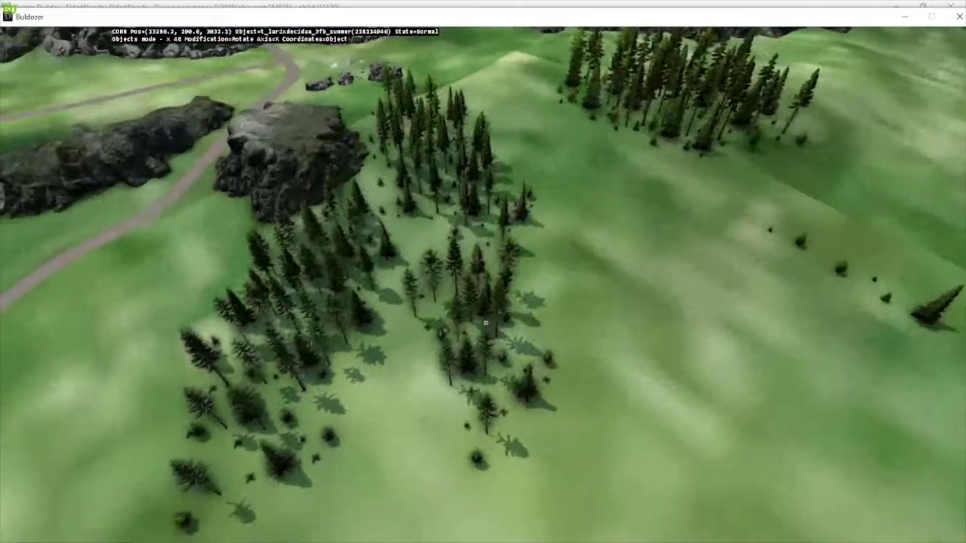
key(w)
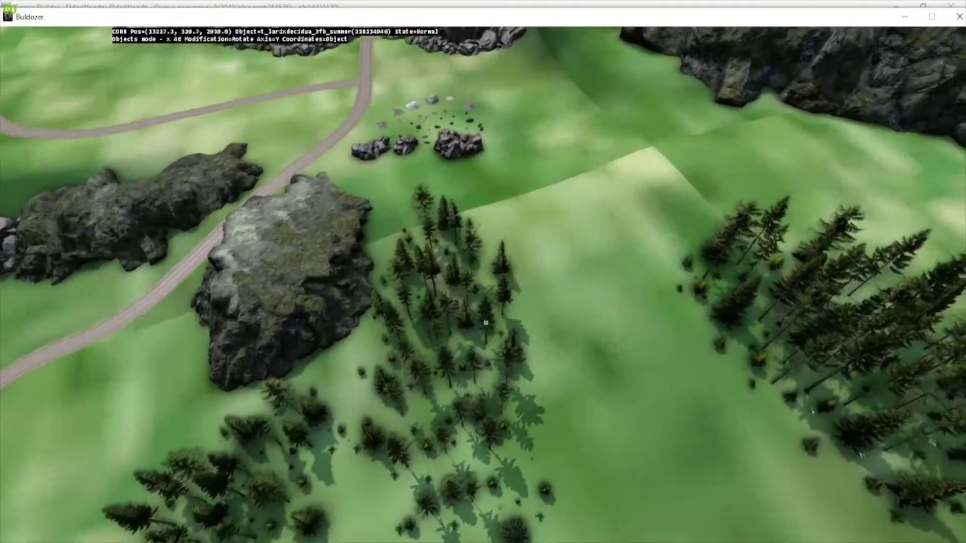
key(z)
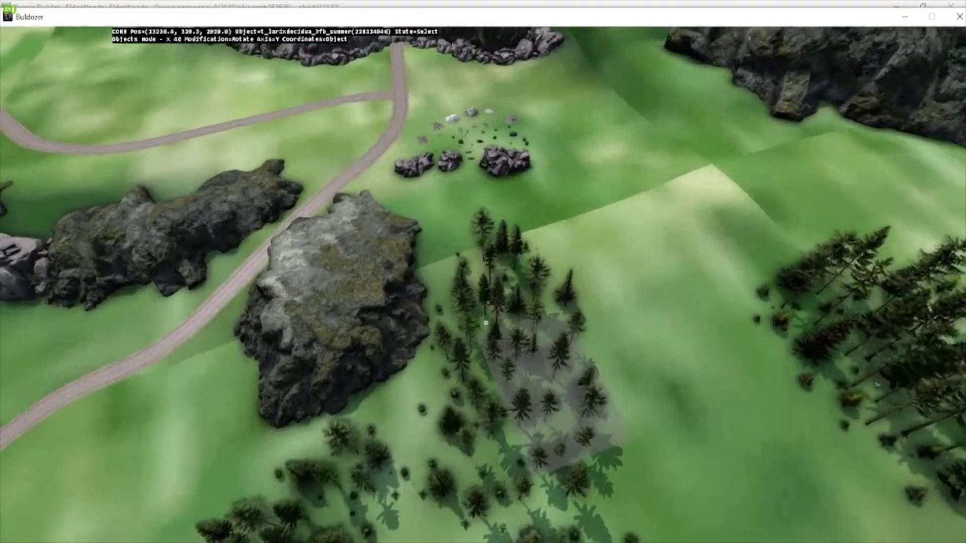
key(d)
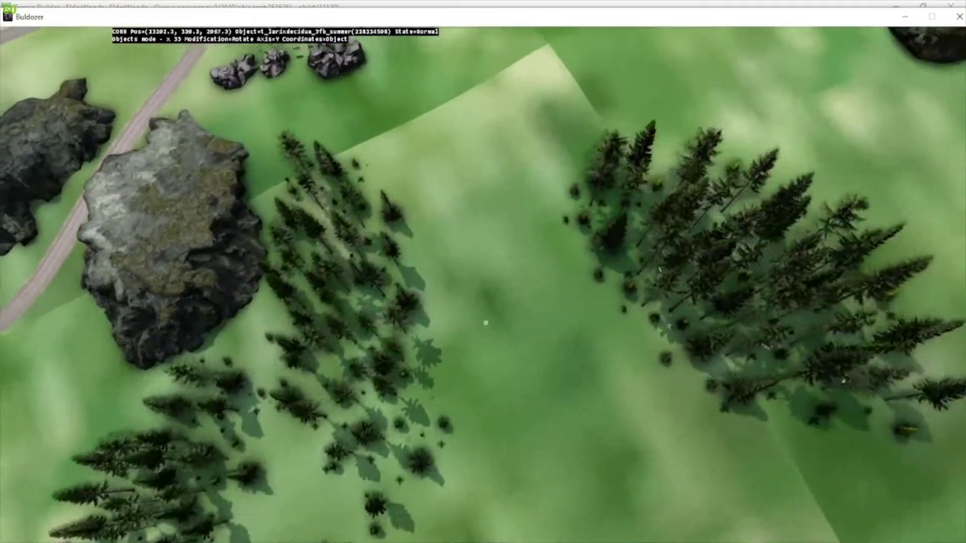
key(q)
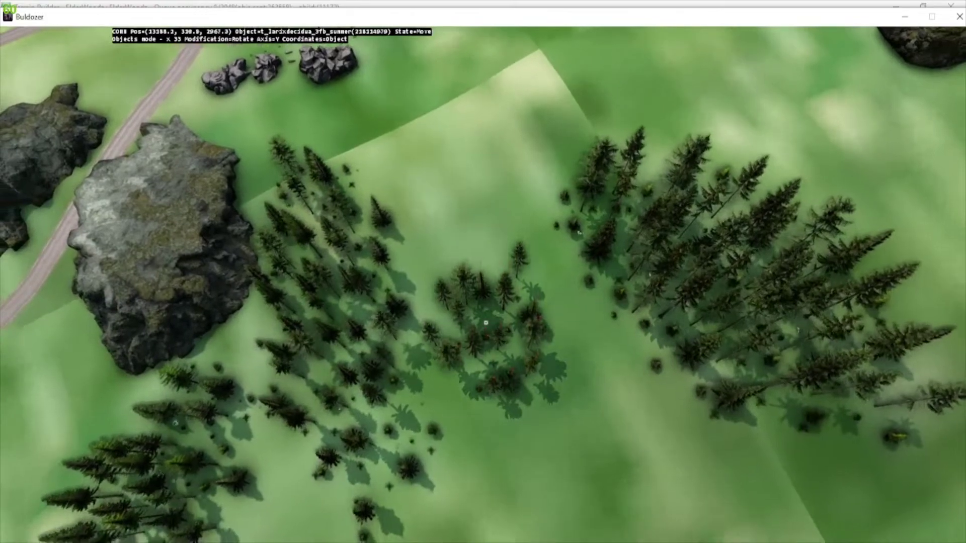
right_drag(486, 323, 485, 323)
Look toward the cliffs, fly into the trees, and rise above the treetops toward the ridge.
key(w)
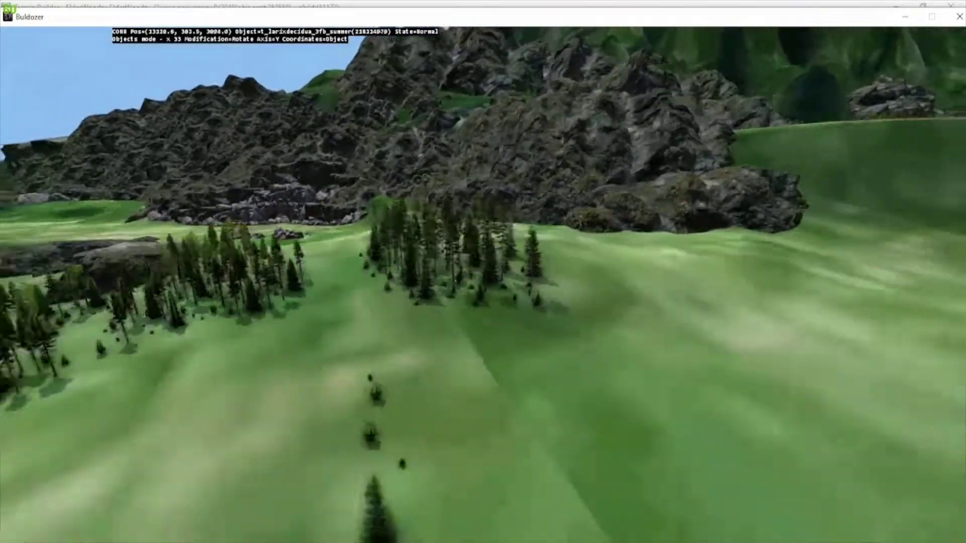
right_drag(236, 353, 235, 354)
right_drag(486, 323, 485, 323)
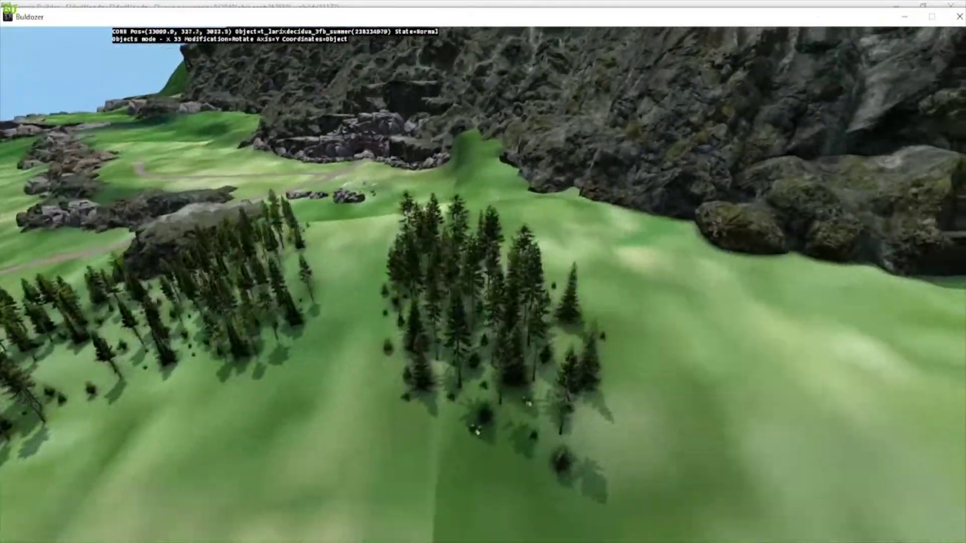
key(Up)
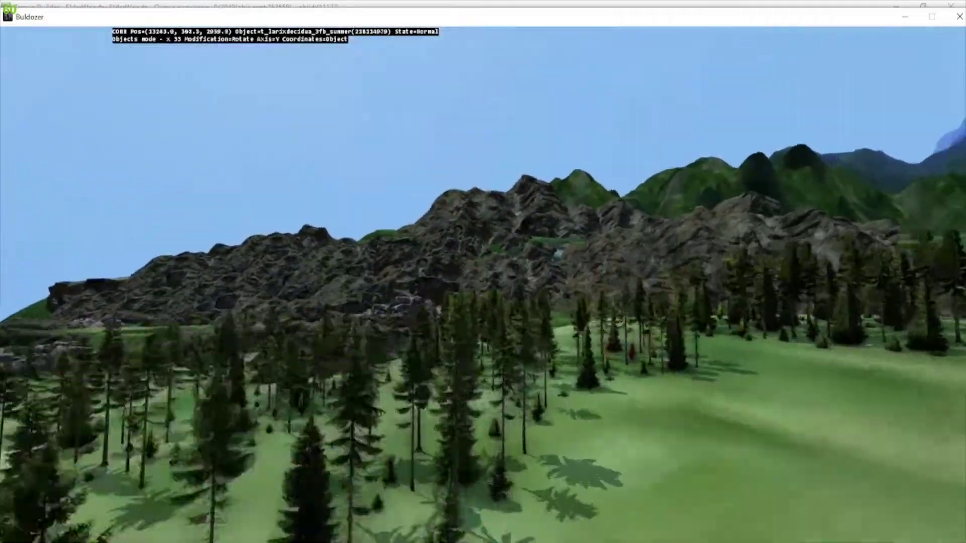
key(Up)
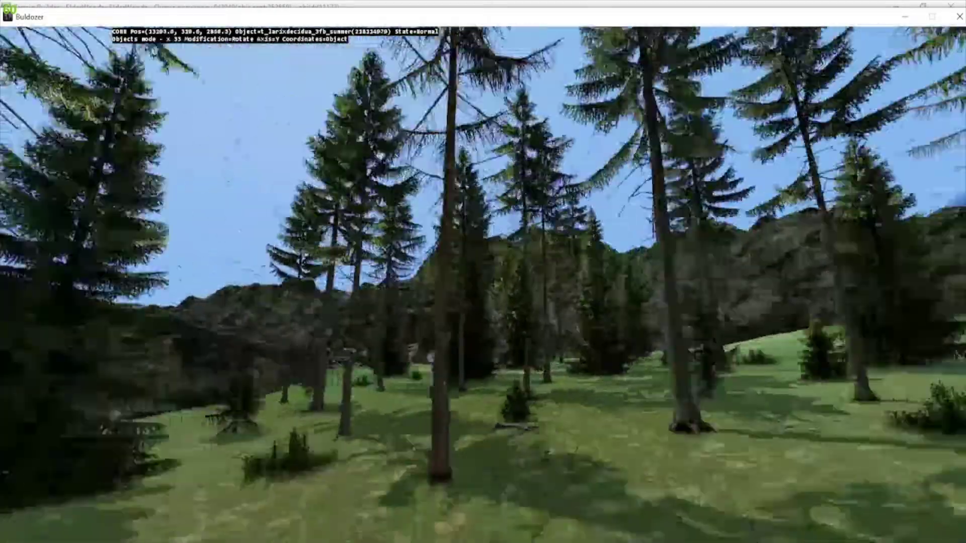
key(Up)
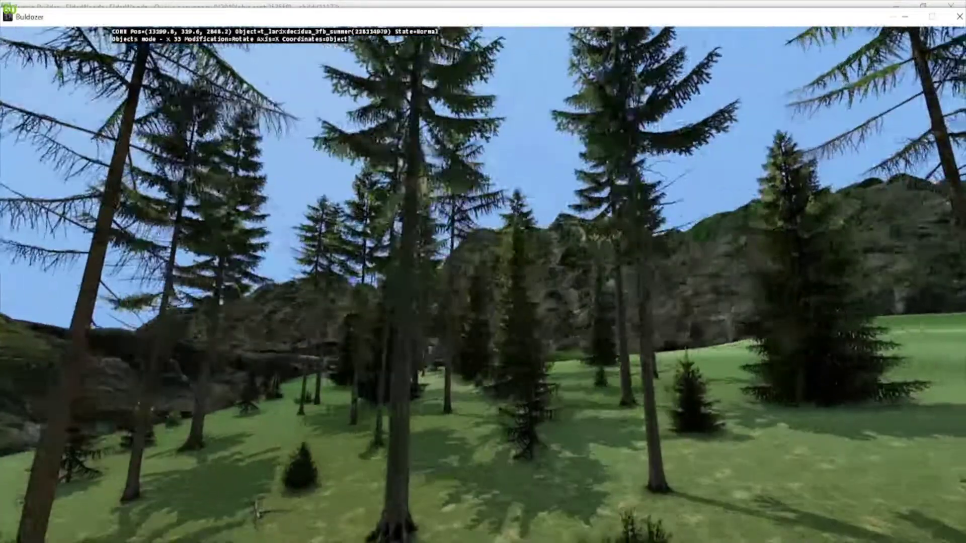
key(Page_Up)
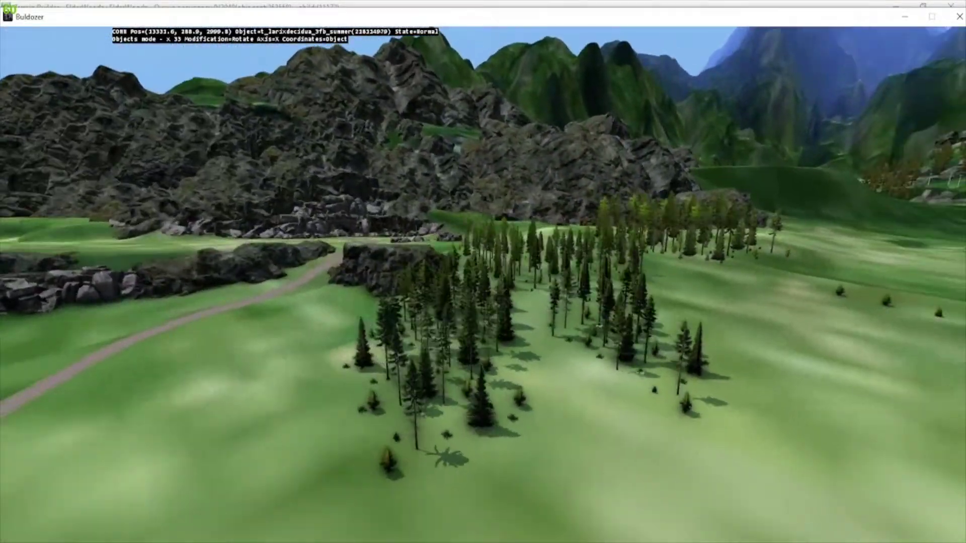
Turn toward the rocky ridge and fly through the distant tree group and back out.
key(Left)
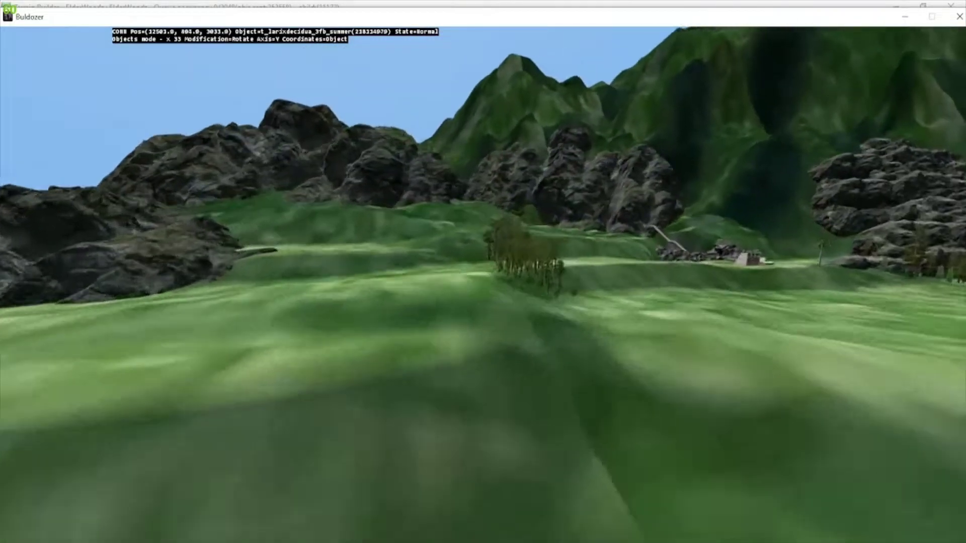
key(Up)
key(Up)
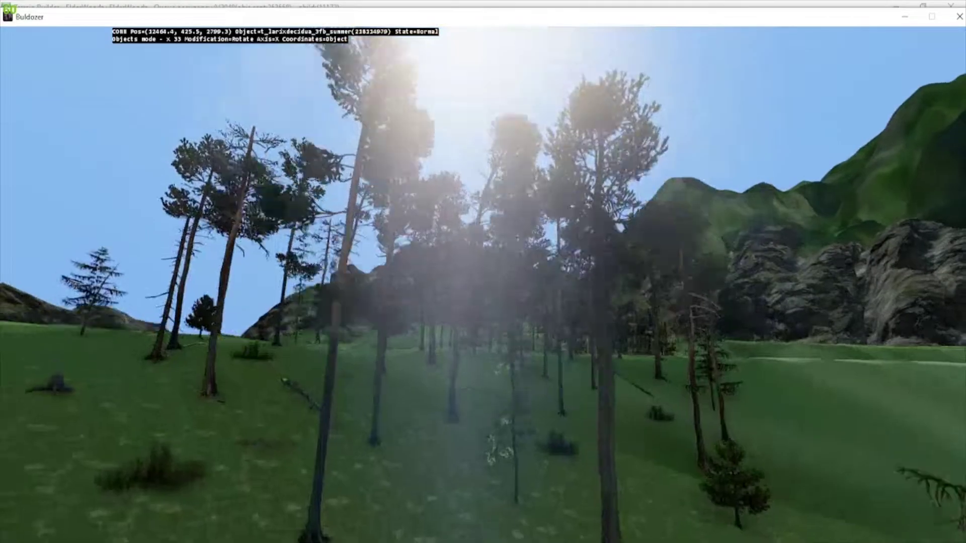
key(Up)
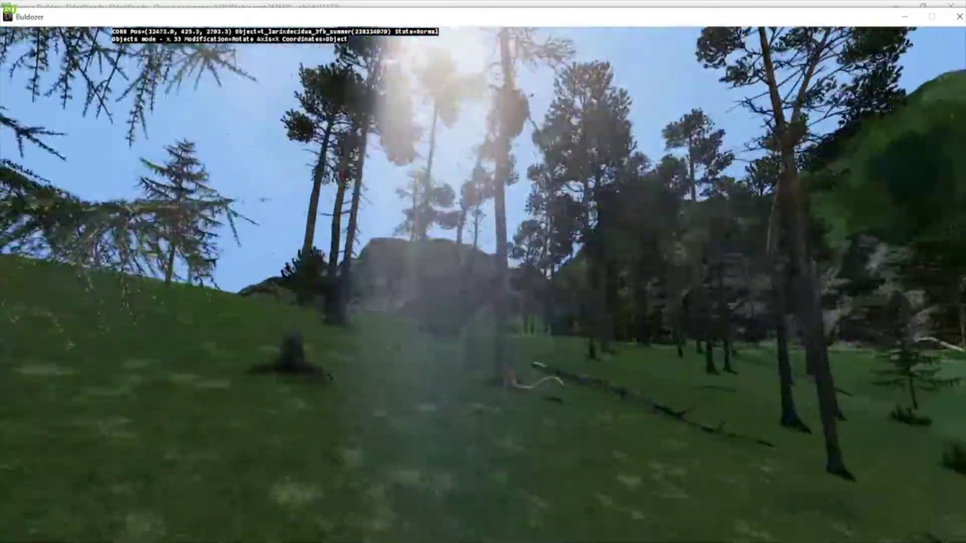
key(Up)
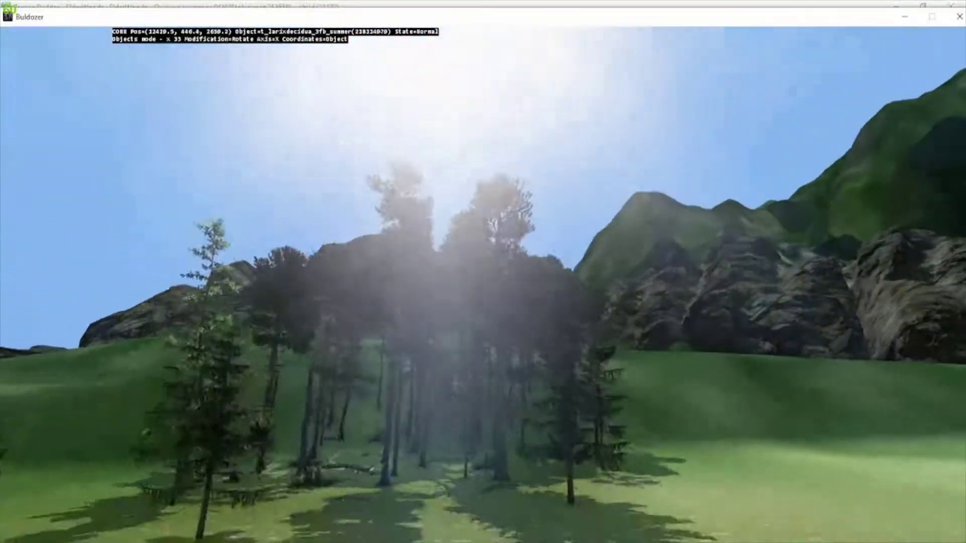
key(Down)
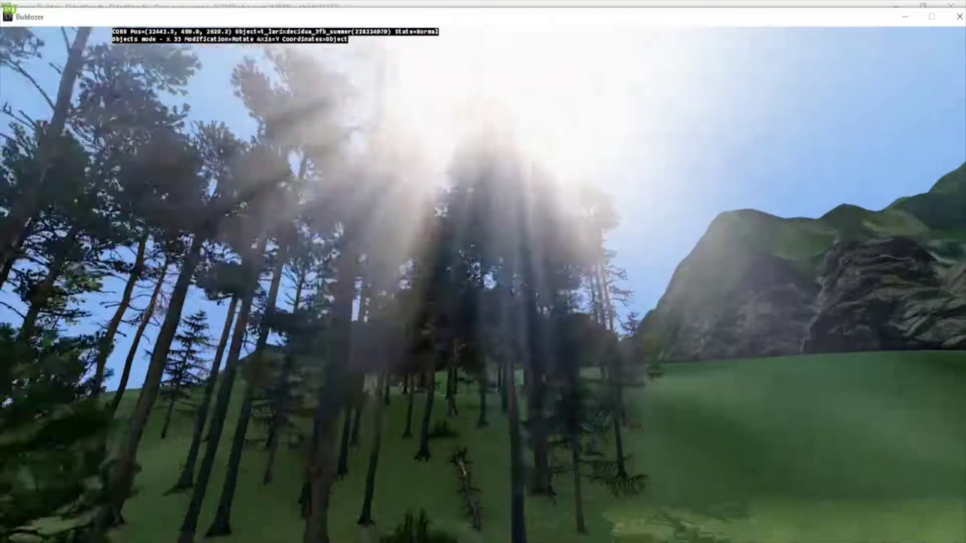
key(Up)
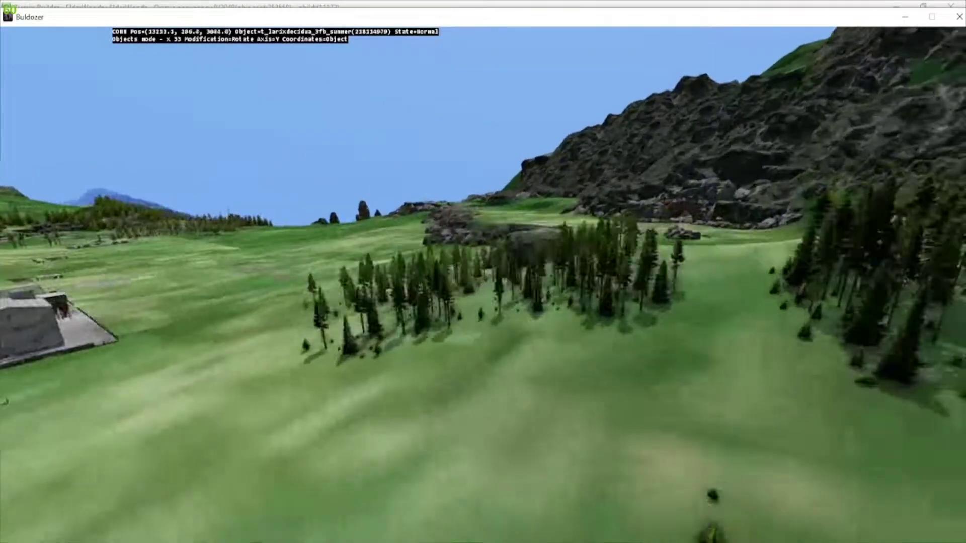
Fly forward and swing across the hillside for a final look over the evergreen stands.
key(Up)
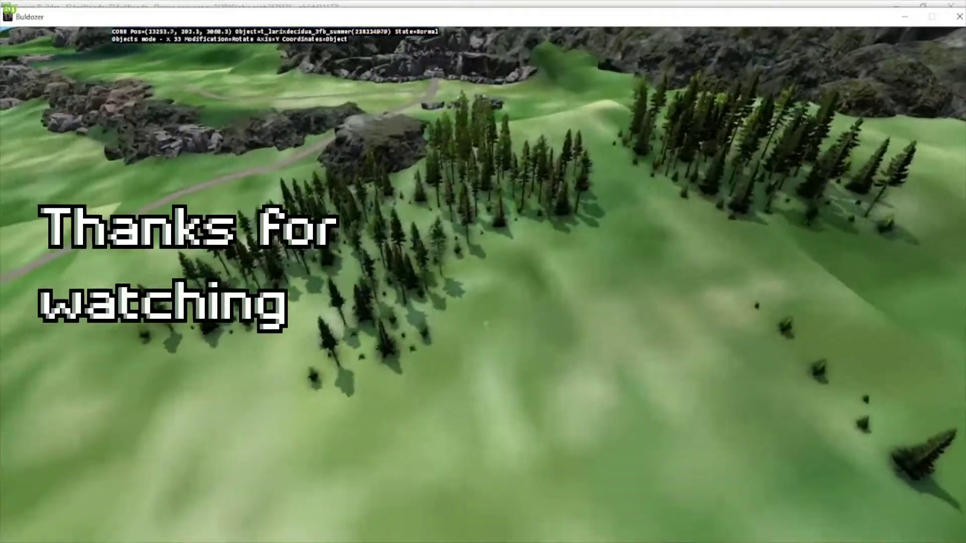
key(Left)
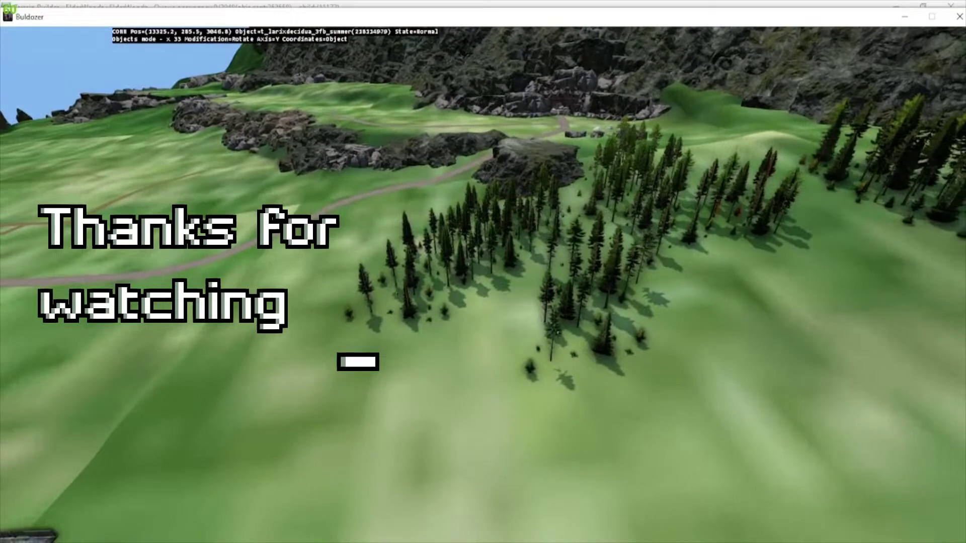
key(Up)
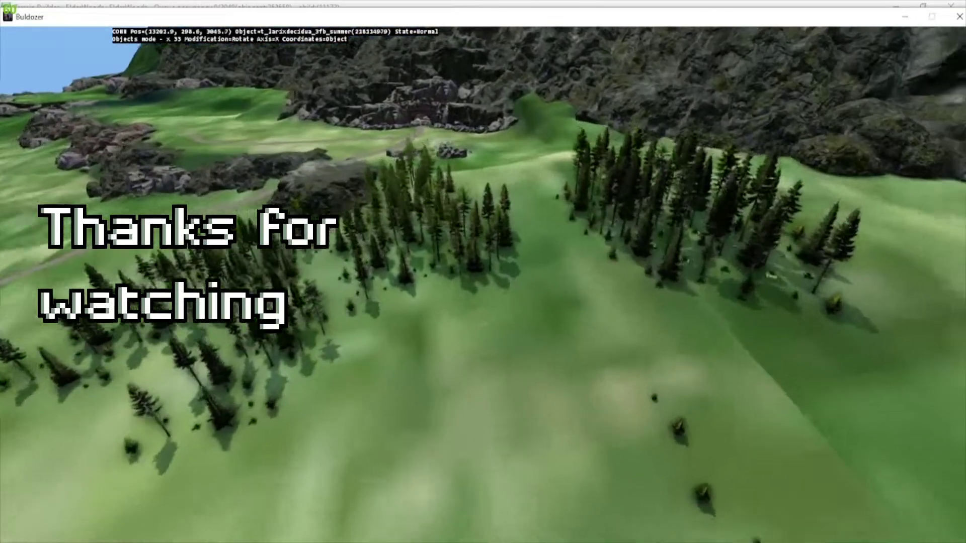
key(Up)
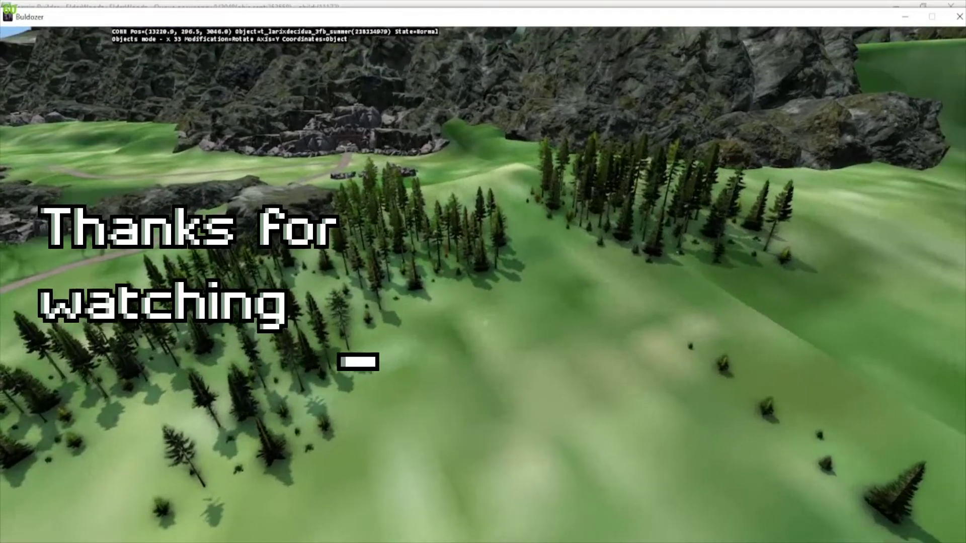
key(Up)
key(Up)
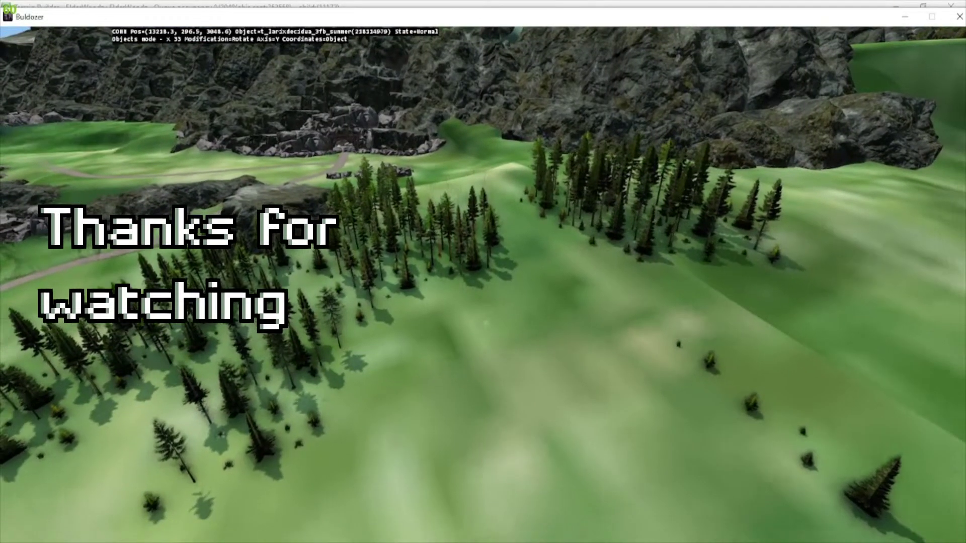